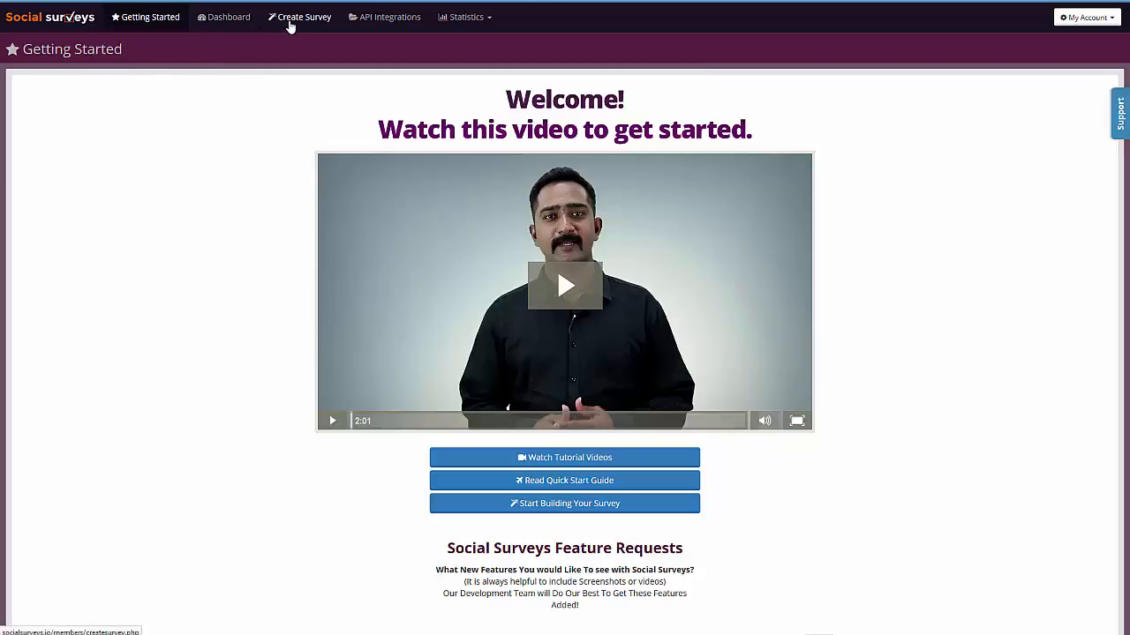
Create a new survey named with the presenter's first name followed by "Live Demo", without choosing questions from the bank
{"action": "left_click", "coordinate": [291, 25]}
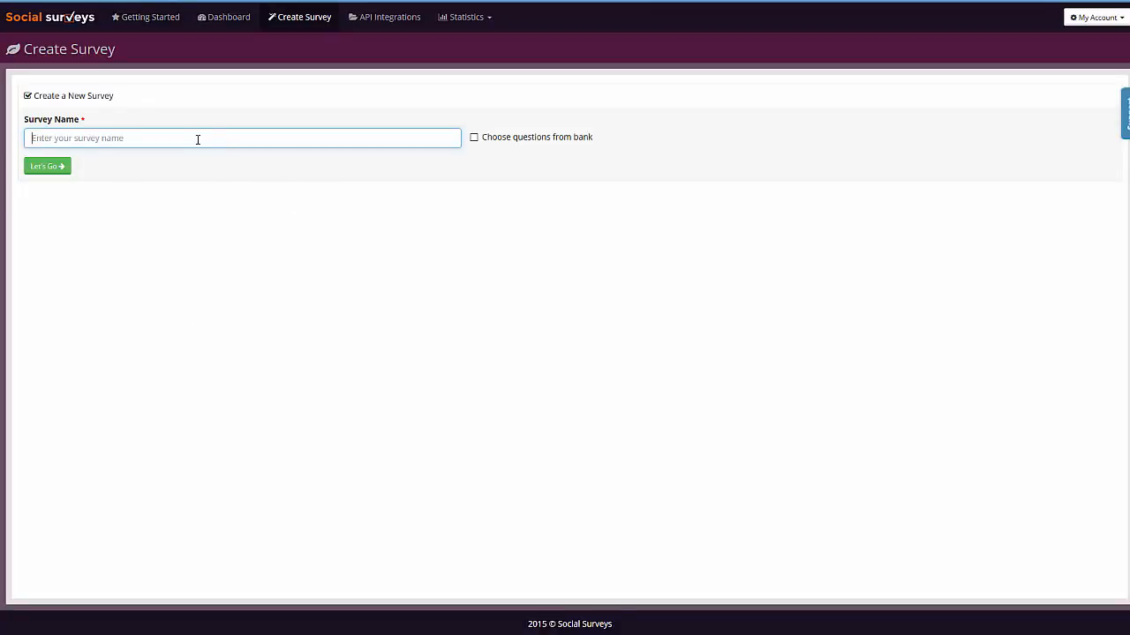
{"action": "type", "text": "Martins Live Demo"}
{"action": "left_click", "coordinate": [473, 138]}
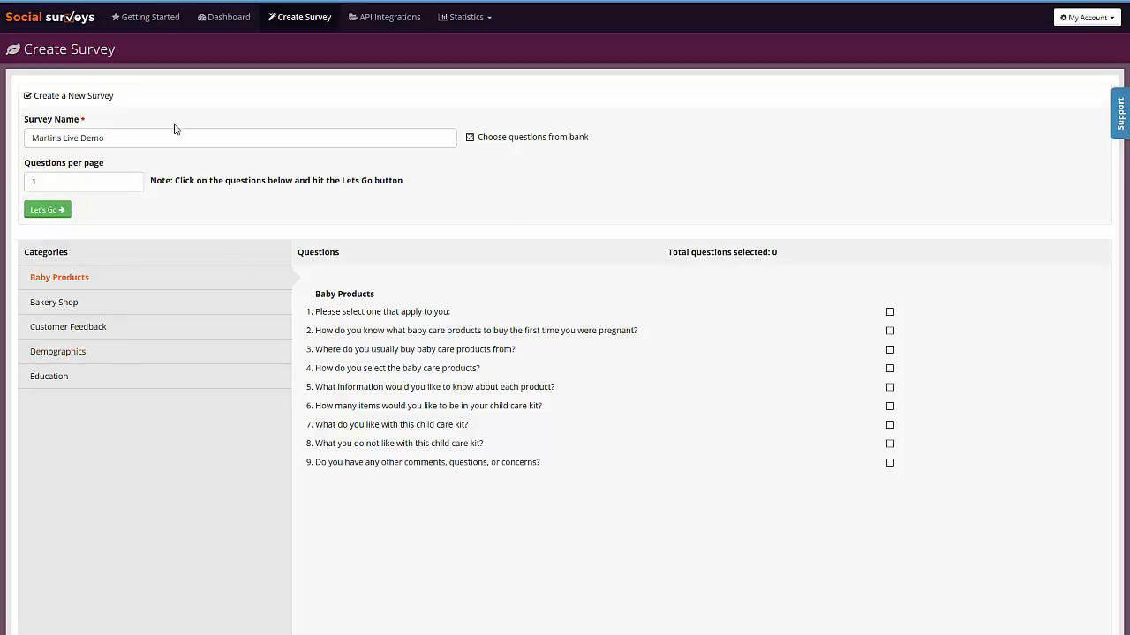
{"action": "left_click", "coordinate": [470, 137]}
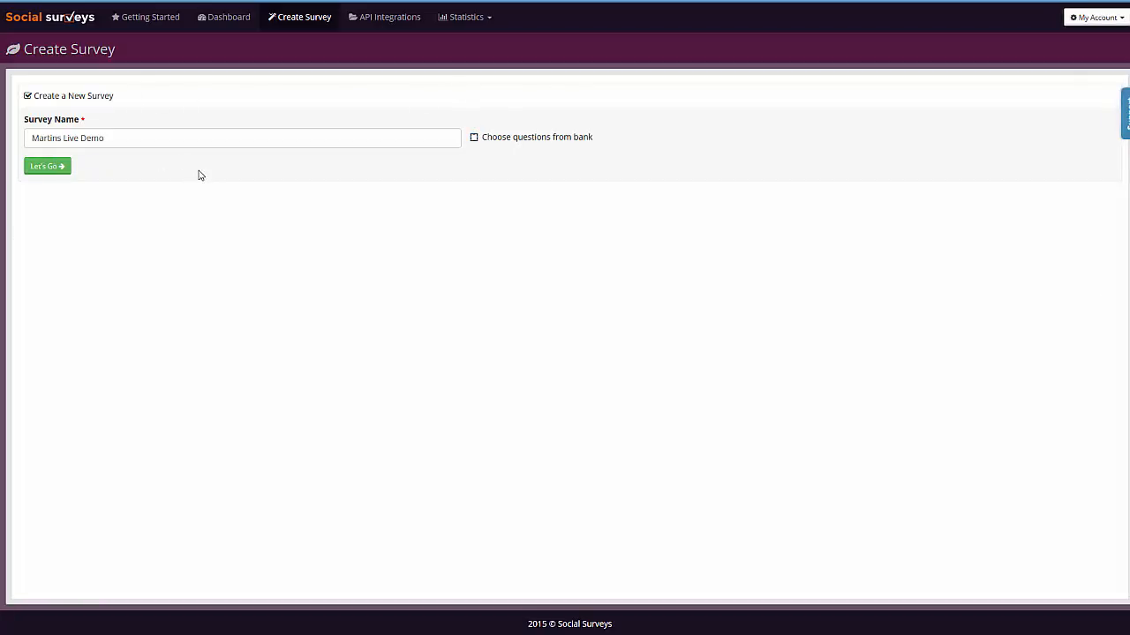
{"action": "left_click", "coordinate": [56, 167]}
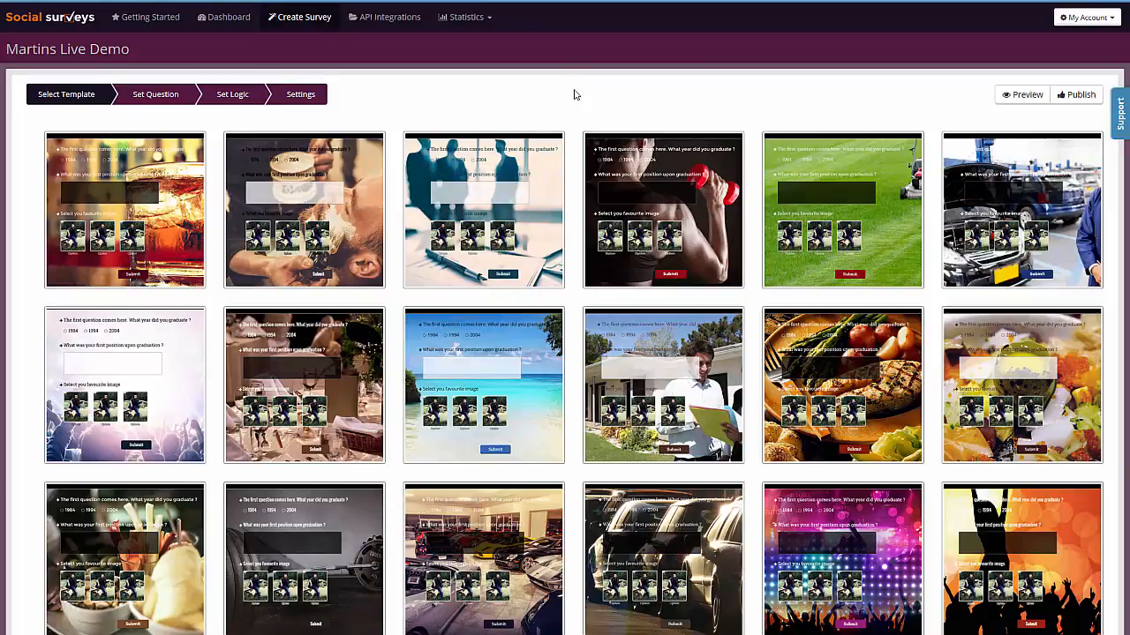
Examine the available survey templates through to the end of the gallery
{"action": "scroll", "coordinate": [573, 94], "scroll_direction": "down", "scroll_amount": 1}
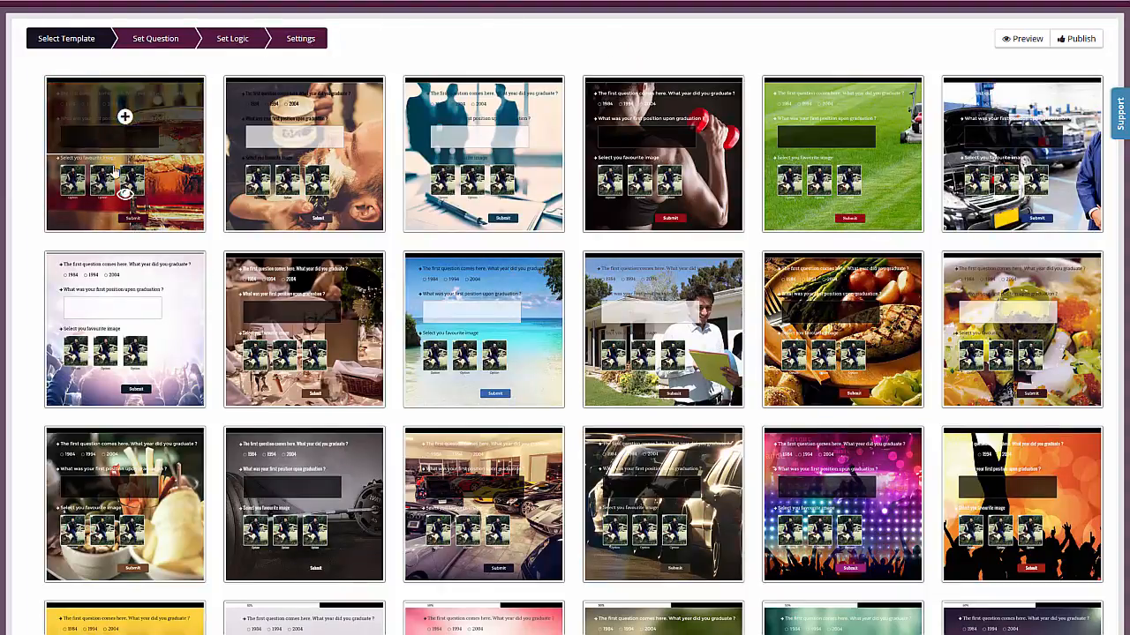
{"action": "mouse_move", "coordinate": [322, 88]}
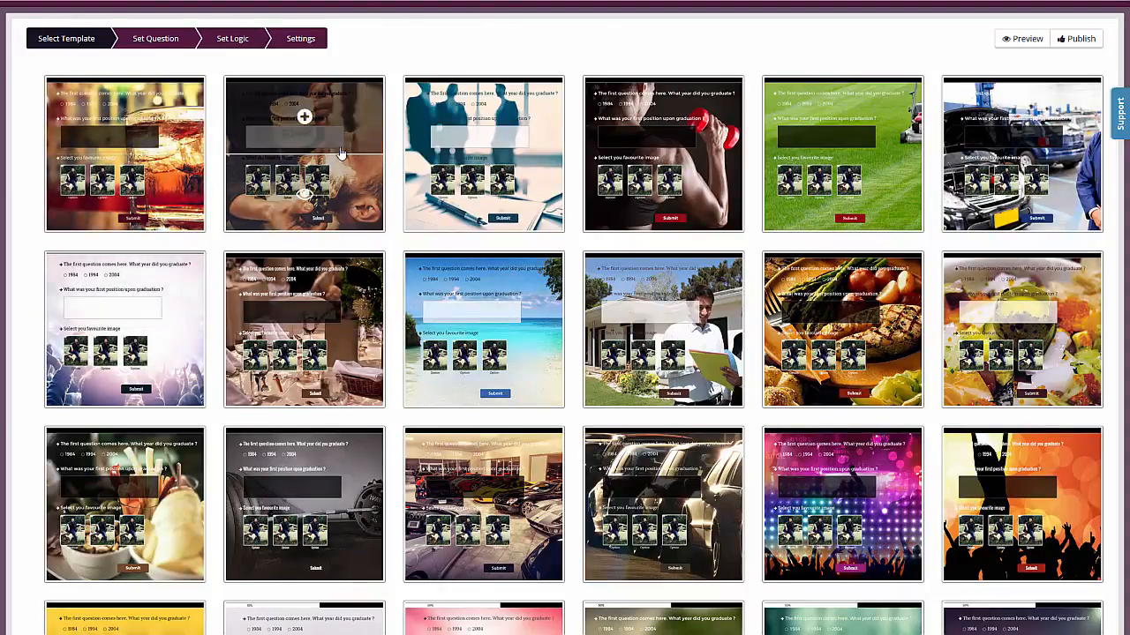
{"action": "mouse_move", "coordinate": [502, 137]}
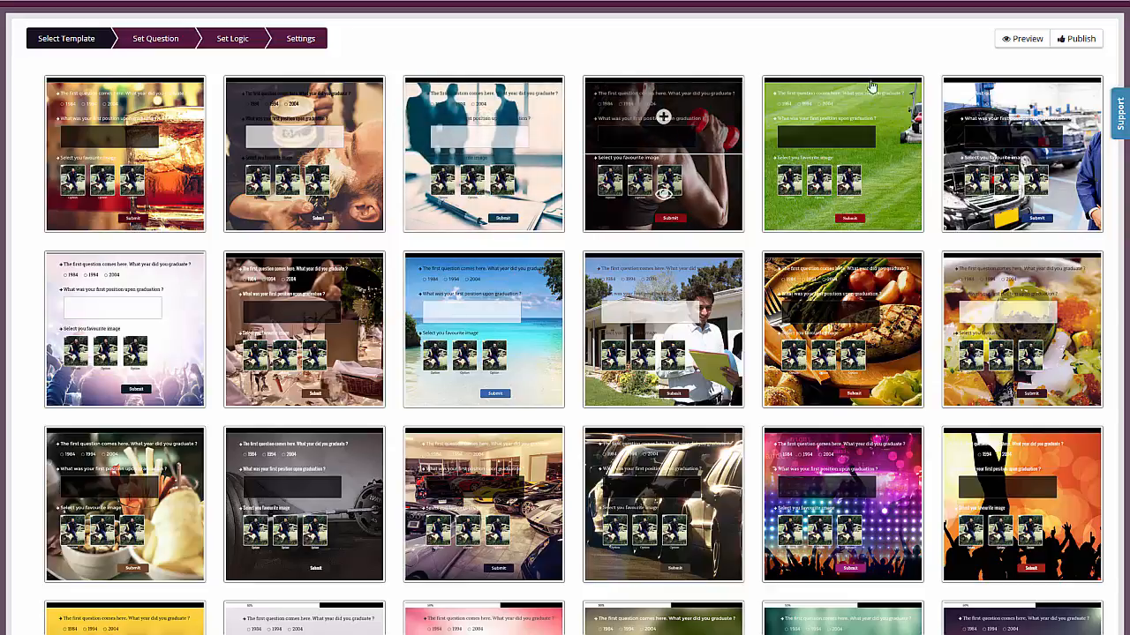
{"action": "mouse_move", "coordinate": [884, 117]}
{"action": "mouse_move", "coordinate": [130, 279]}
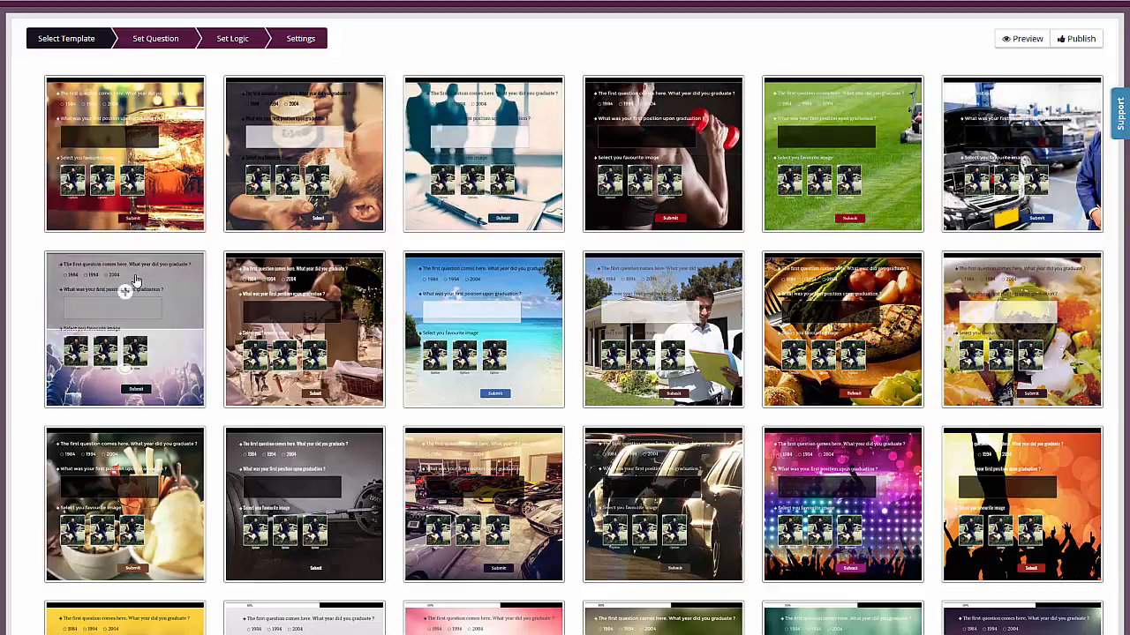
{"action": "mouse_move", "coordinate": [511, 288]}
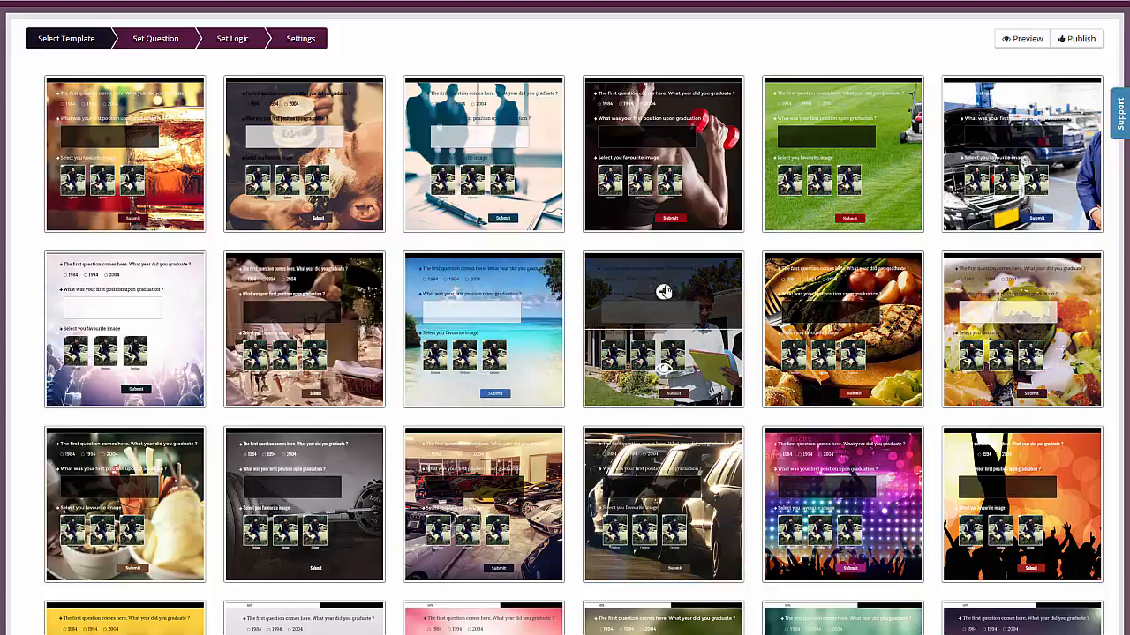
{"action": "scroll", "coordinate": [755, 185], "scroll_direction": "down", "scroll_amount": 2}
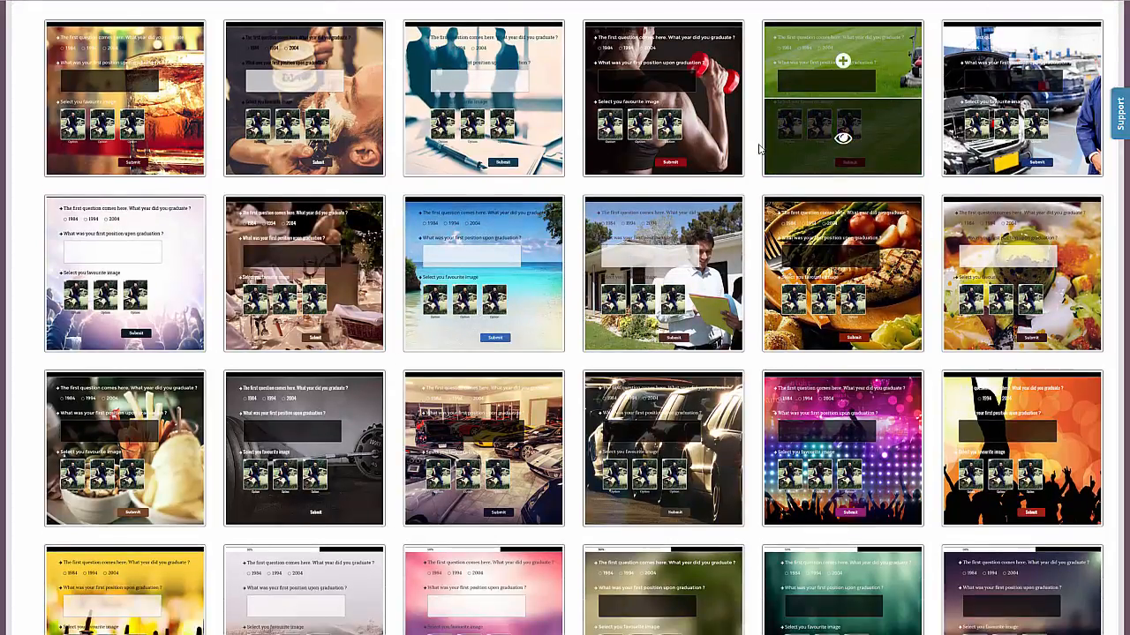
{"action": "scroll", "coordinate": [724, 159], "scroll_direction": "down", "scroll_amount": 3}
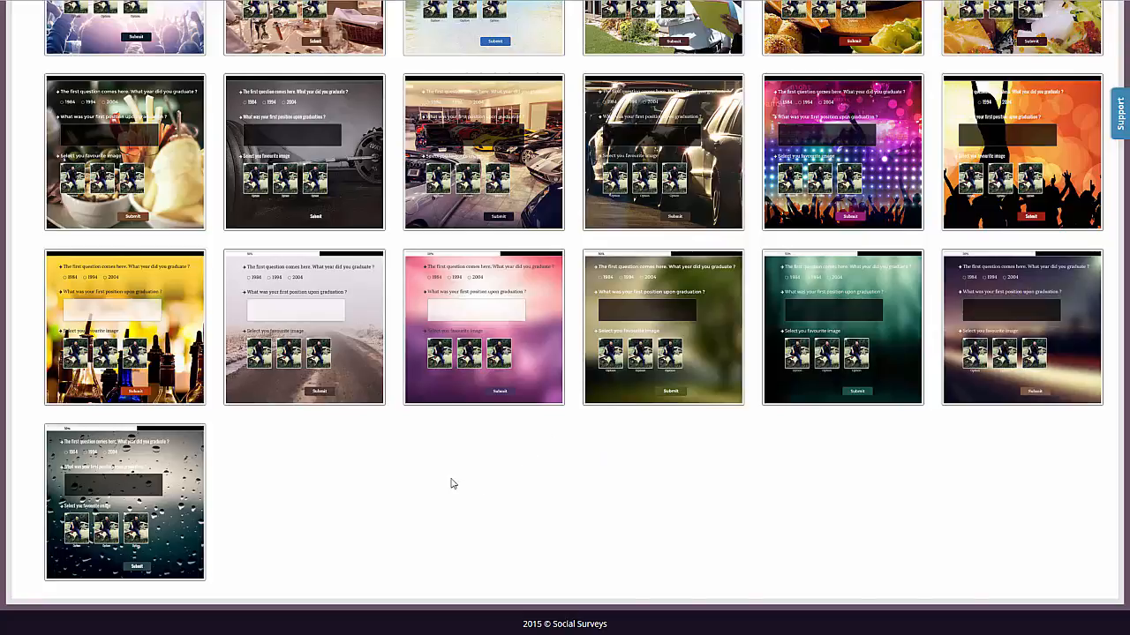
{"action": "scroll", "coordinate": [542, 514], "scroll_direction": "up", "scroll_amount": 3}
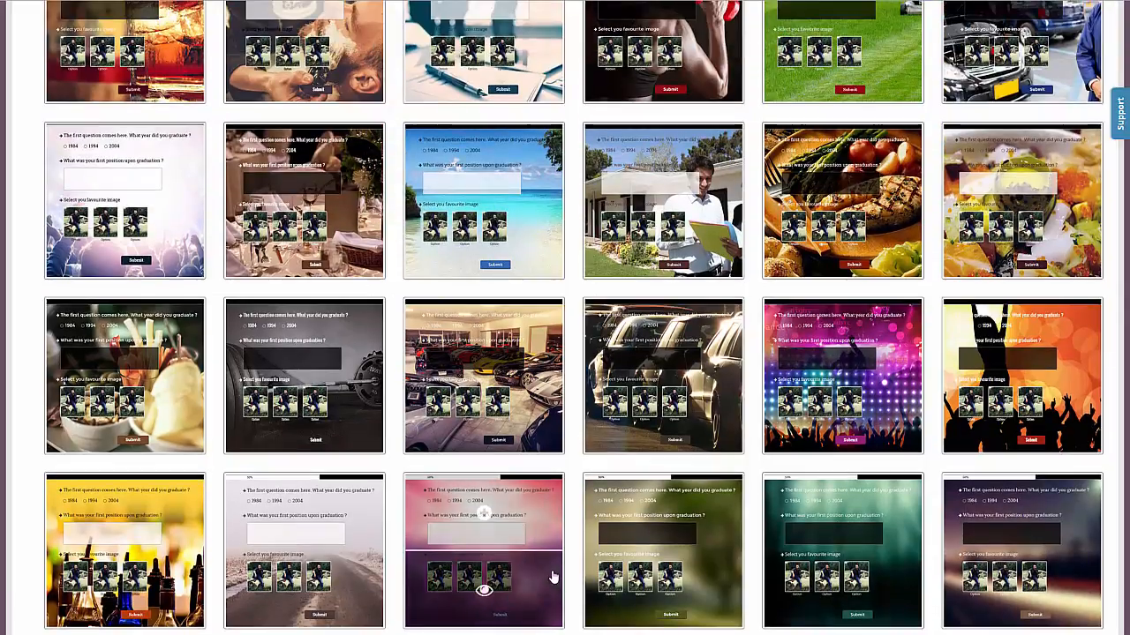
{"action": "scroll", "coordinate": [572, 300], "scroll_direction": "up", "scroll_amount": 2}
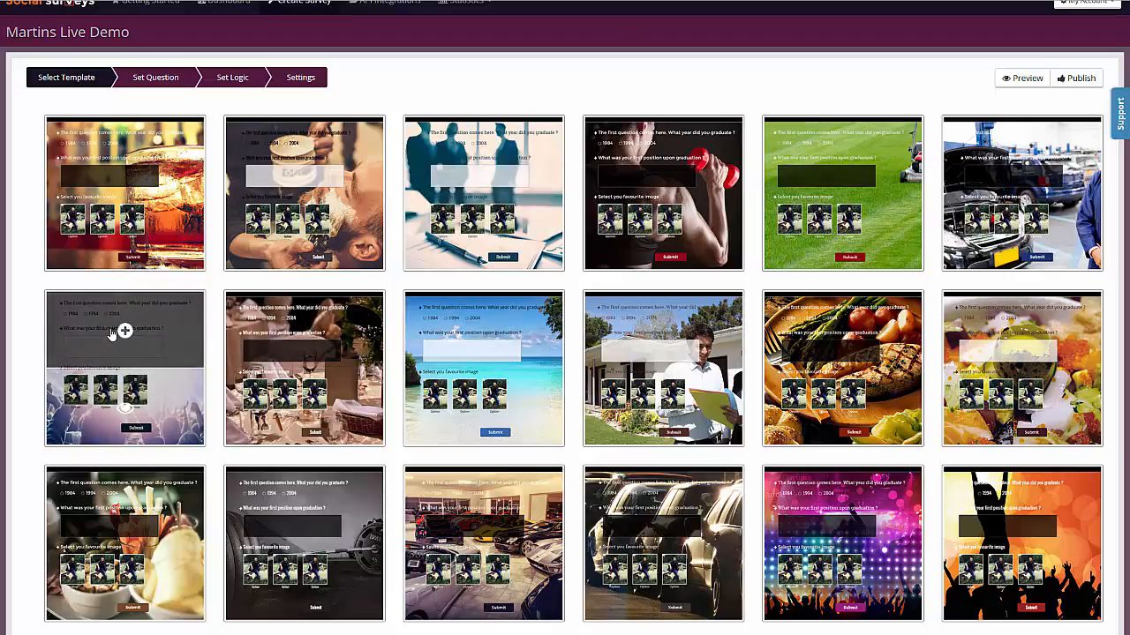
Preview the white and purple concert-crowd template, apply it to the survey and continue to setting the questions
{"action": "left_click", "coordinate": [126, 409]}
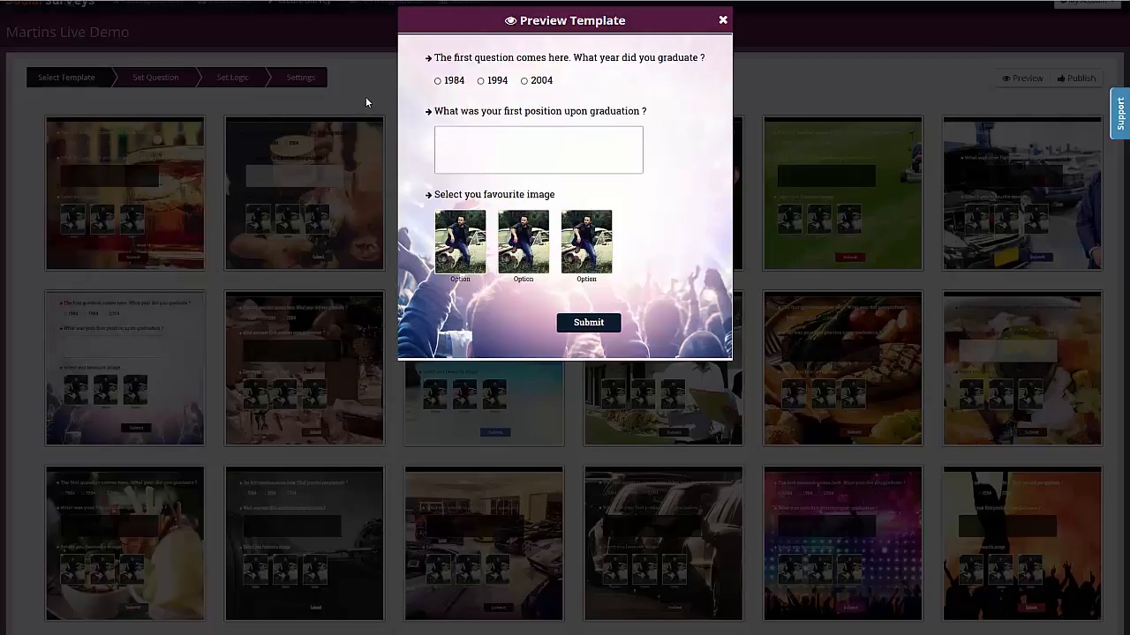
{"action": "left_click", "coordinate": [722, 20]}
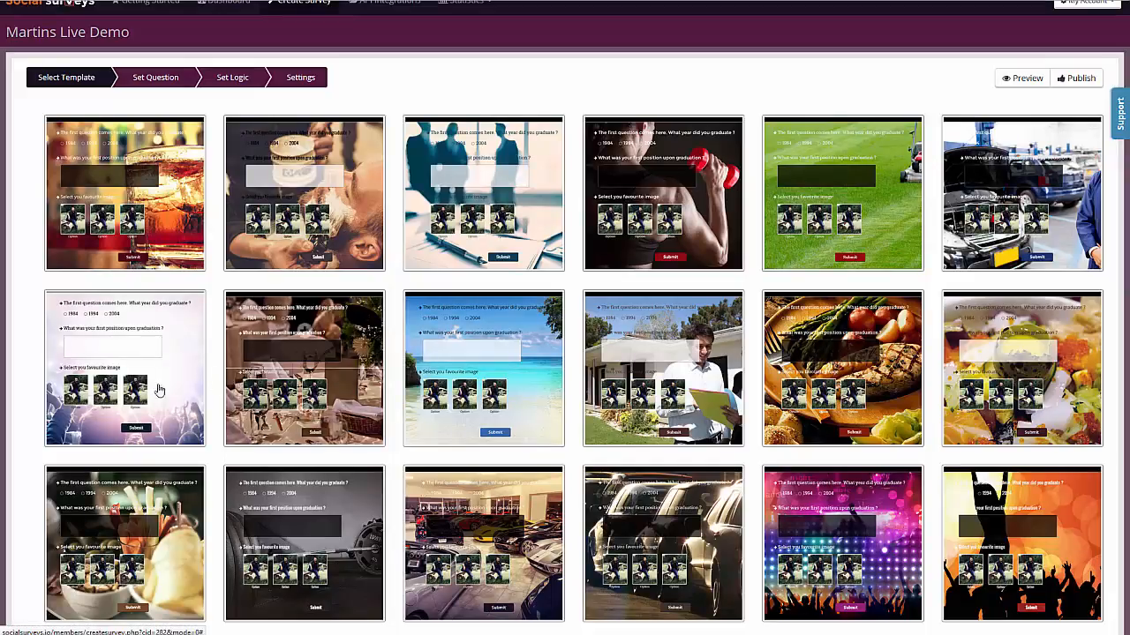
{"action": "left_click", "coordinate": [125, 333]}
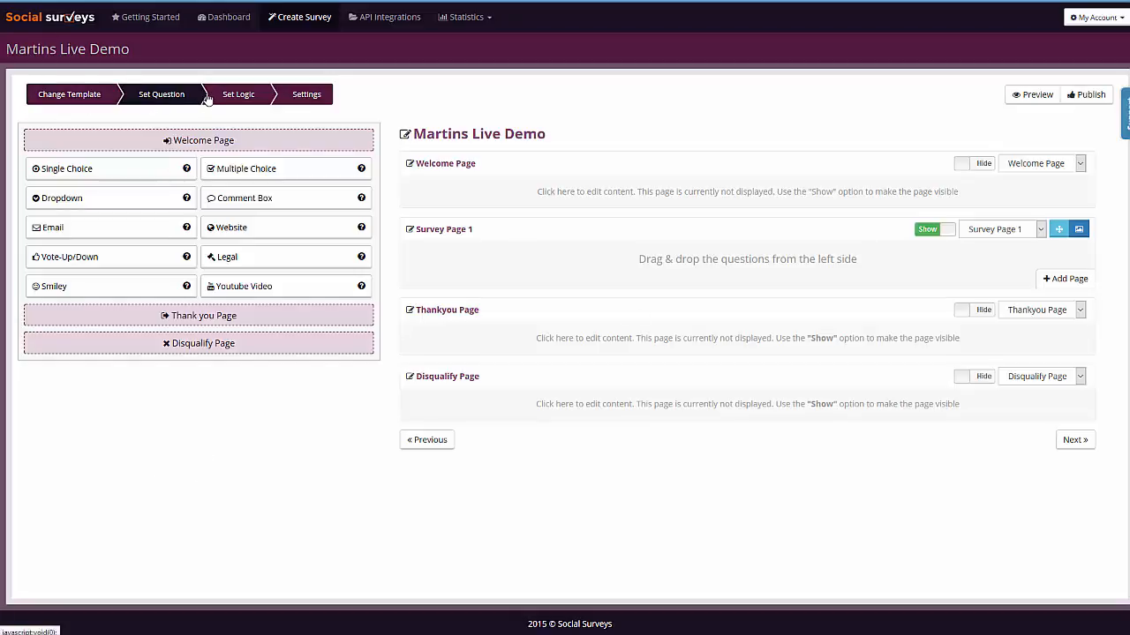
{"action": "left_click", "coordinate": [95, 94]}
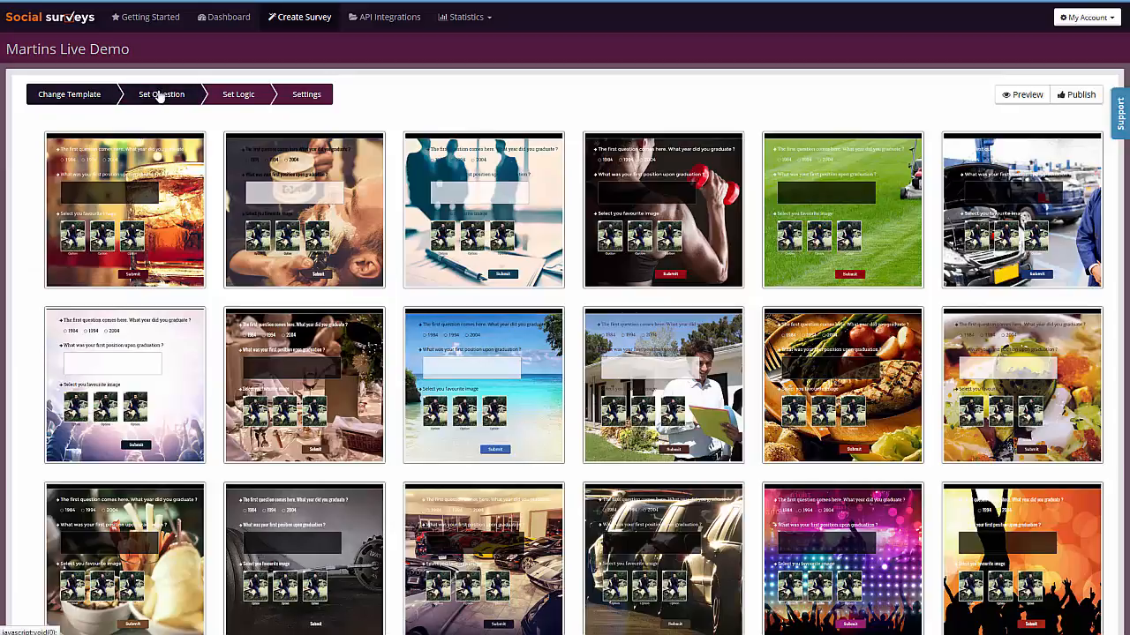
{"action": "left_click", "coordinate": [161, 96]}
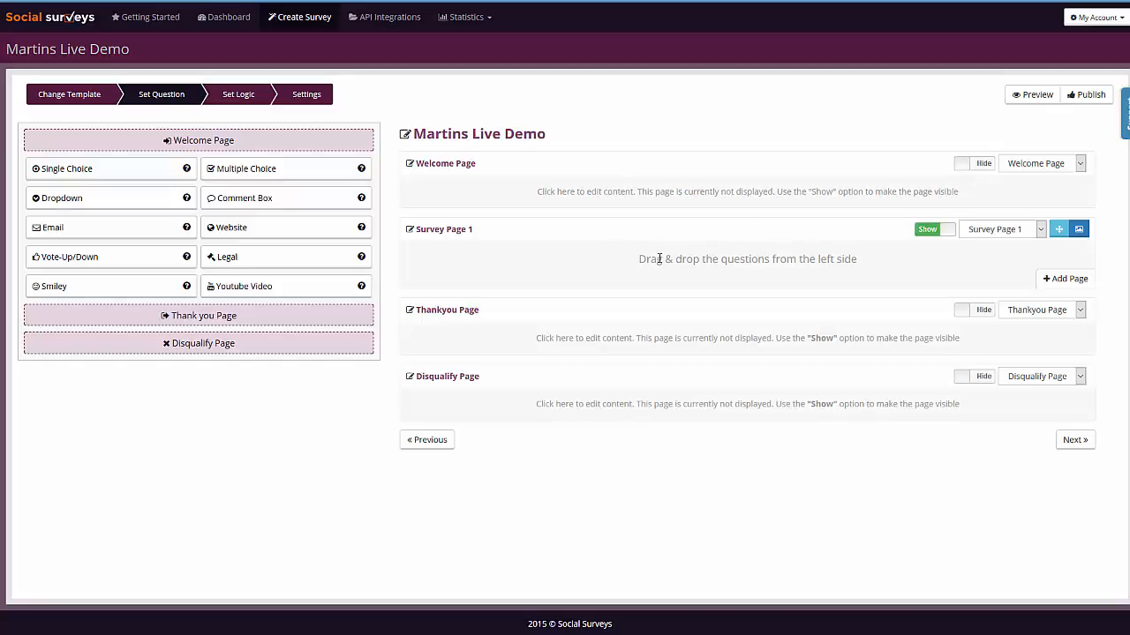
Show the survey's Welcome Page and replace its whole greeting text with the bold, size 36 title "Club Zero Customer Survey"
{"action": "left_click", "coordinate": [977, 166]}
{"action": "left_click", "coordinate": [732, 190]}
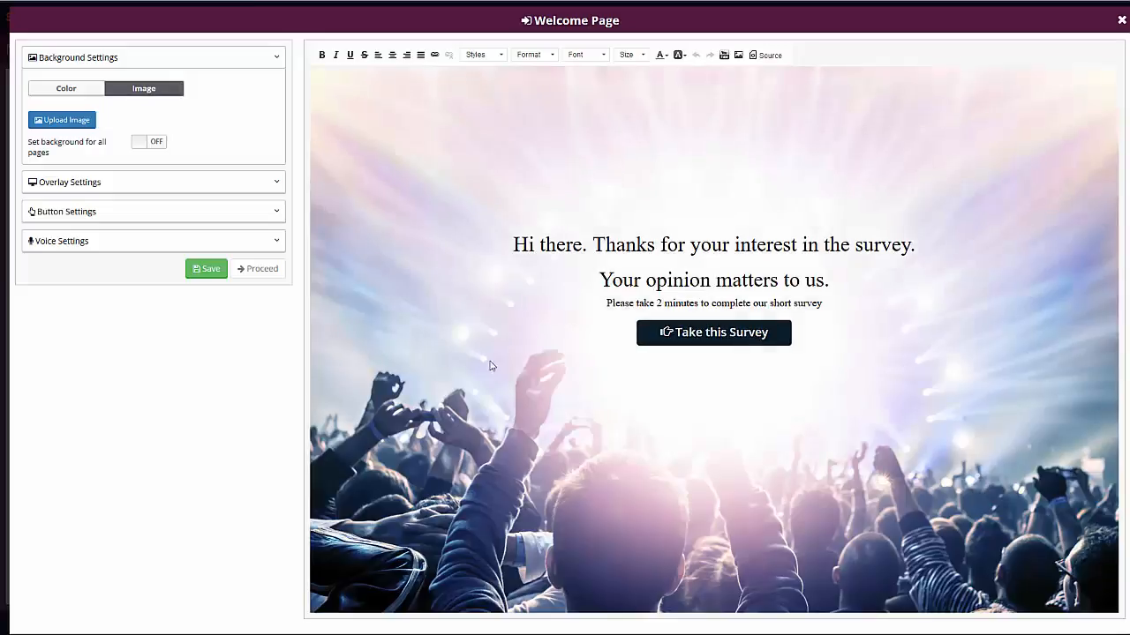
{"action": "left_click_drag", "start_coordinate": [513, 248], "coordinate": [879, 246]}
{"action": "left_click", "coordinate": [880, 245]}
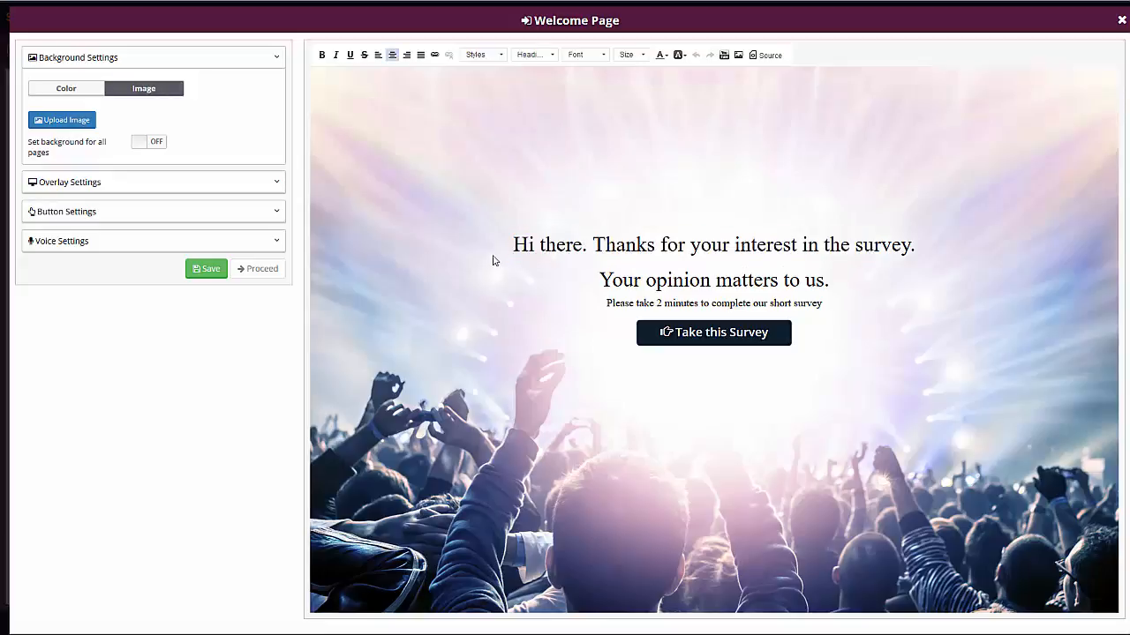
{"action": "left_click_drag", "start_coordinate": [511, 245], "coordinate": [829, 302]}
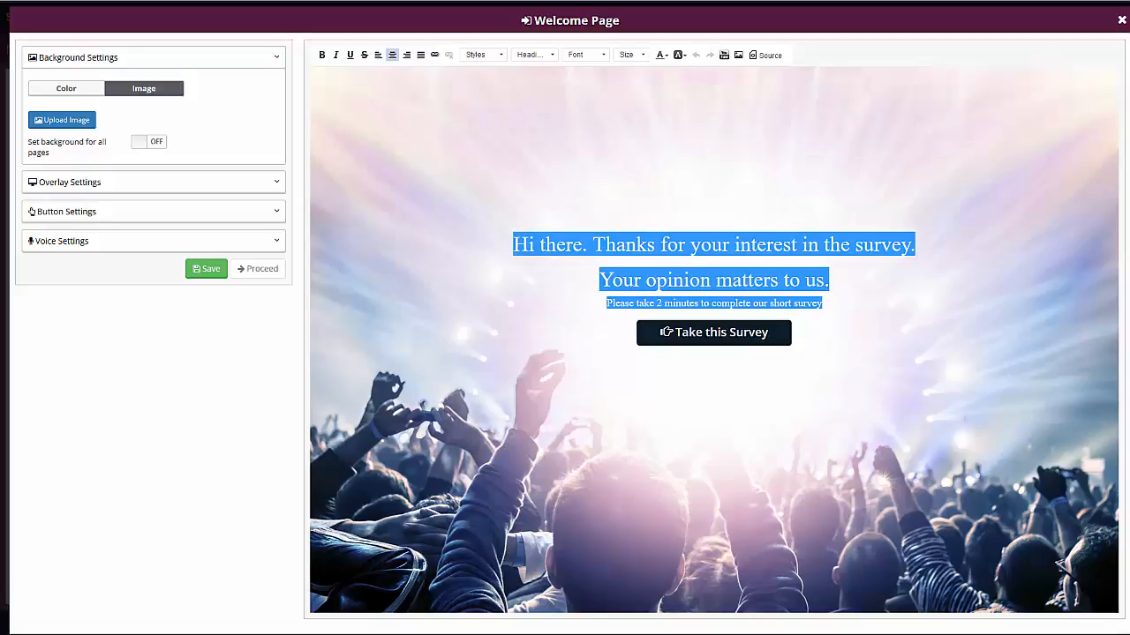
{"action": "type", "text": "Club Zero Customer Survey"}
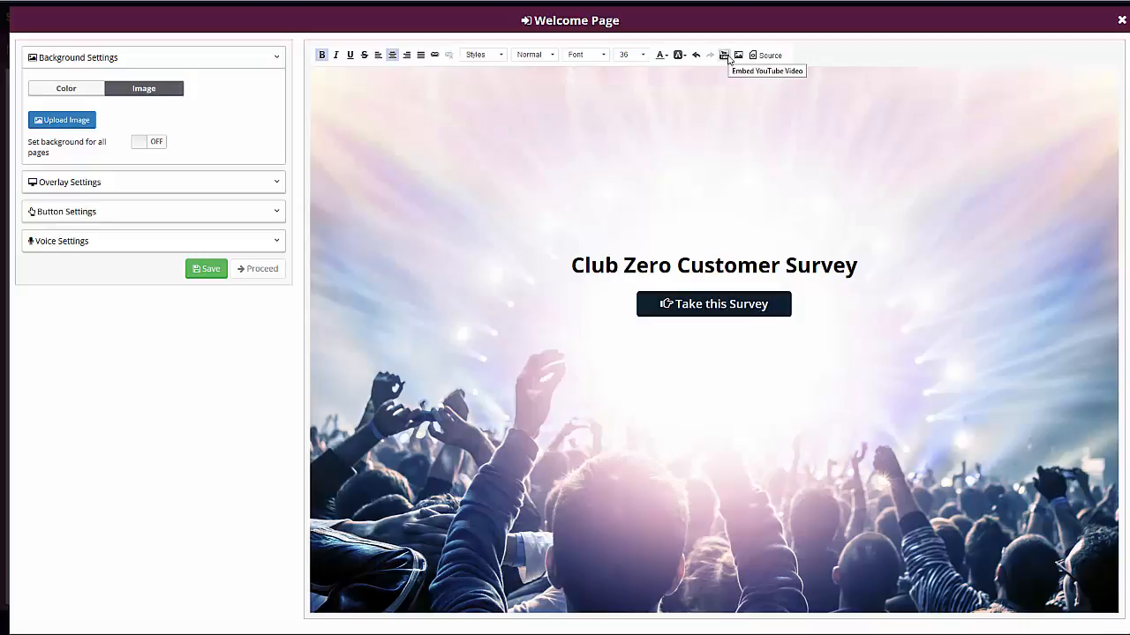
{"action": "left_click", "coordinate": [768, 56]}
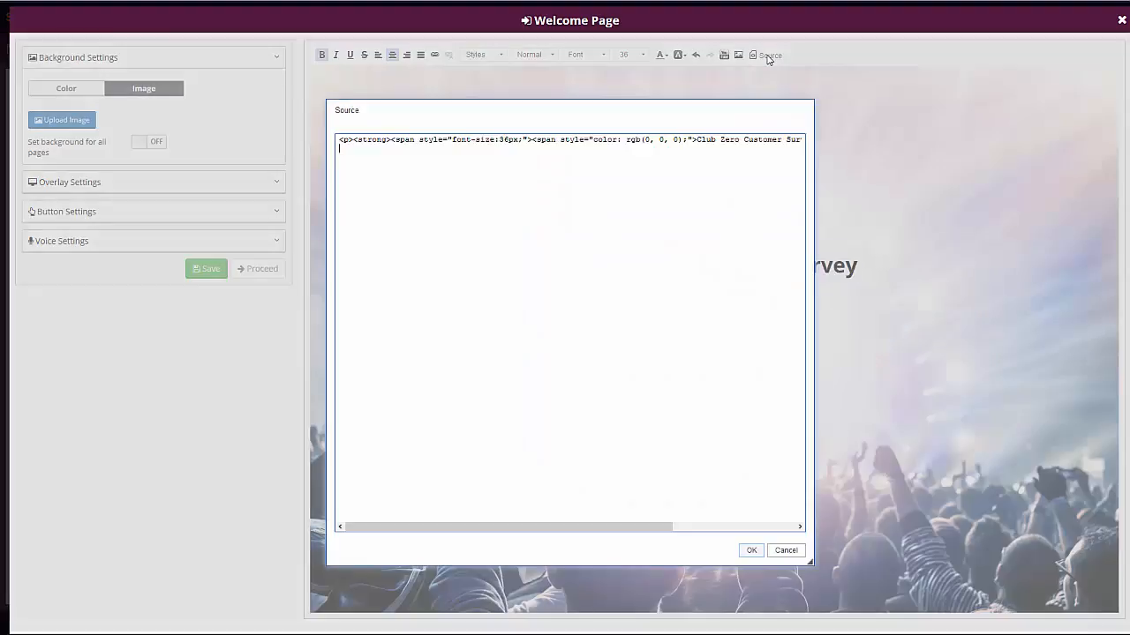
{"action": "left_click", "coordinate": [802, 109]}
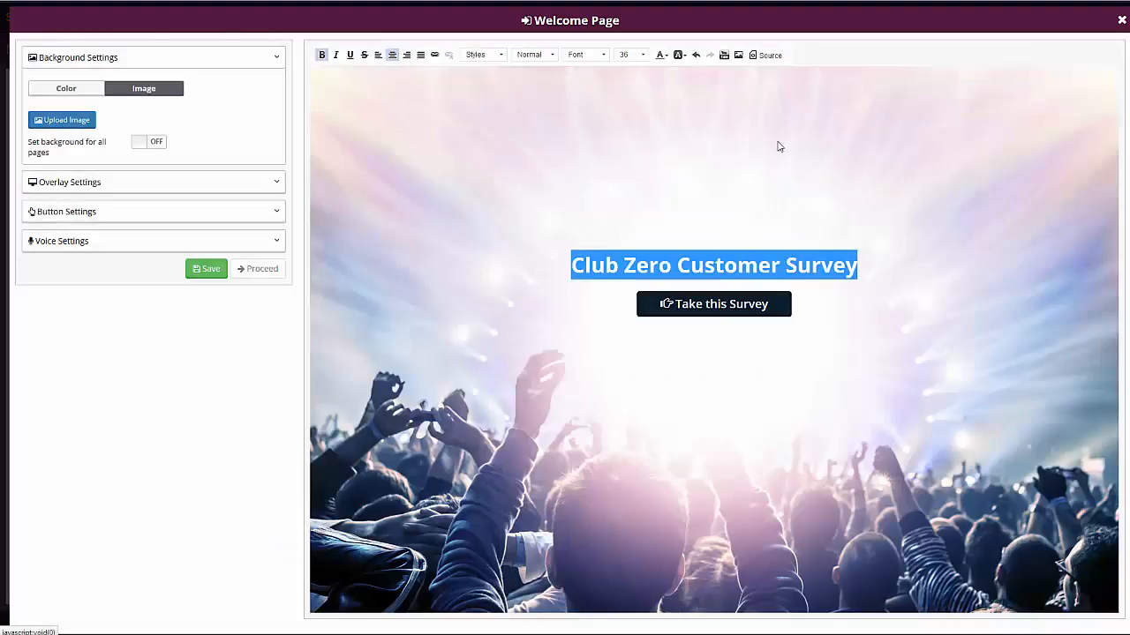
Insert the nightclub logo image on a new line above the welcome title, using the copied image URL
{"action": "key", "text": "Return"}
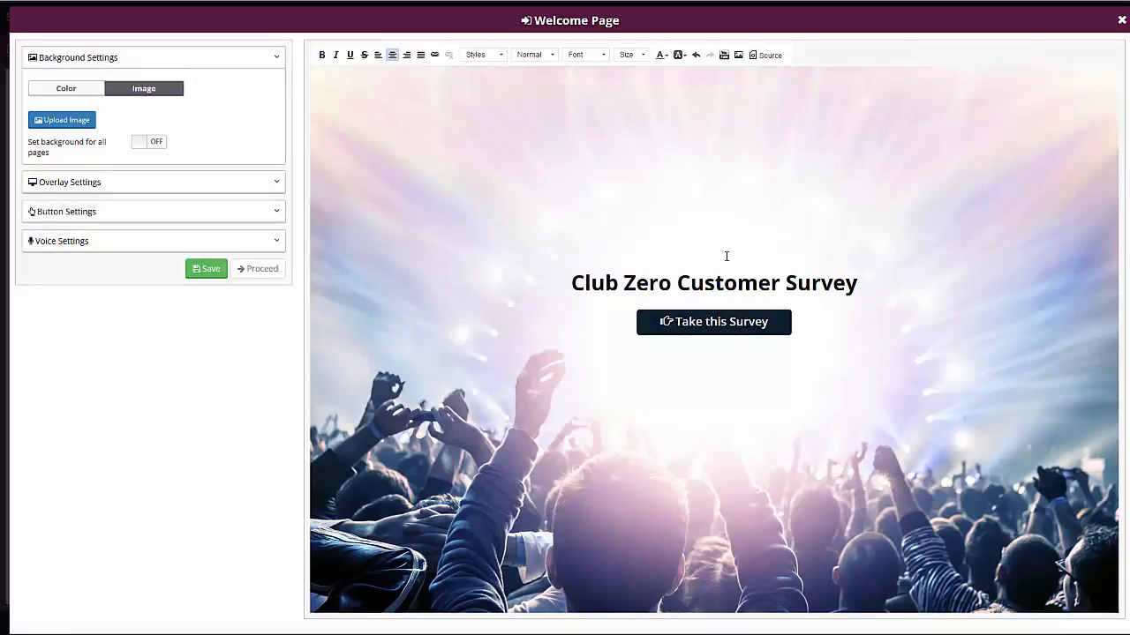
{"action": "left_click", "coordinate": [738, 55]}
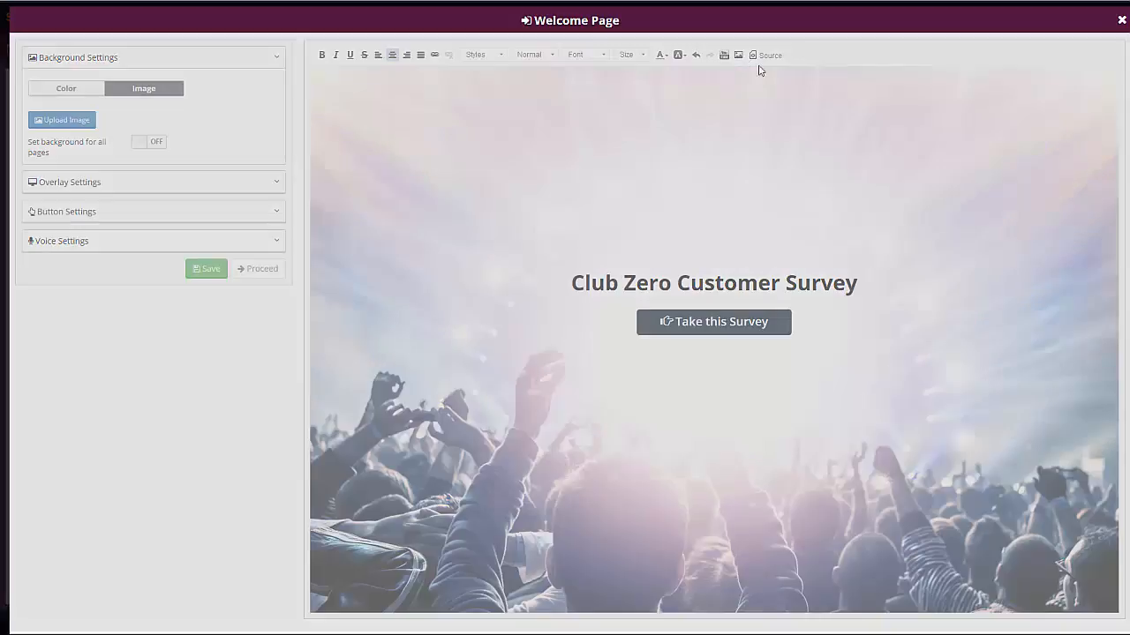
{"action": "left_click", "coordinate": [443, 300]}
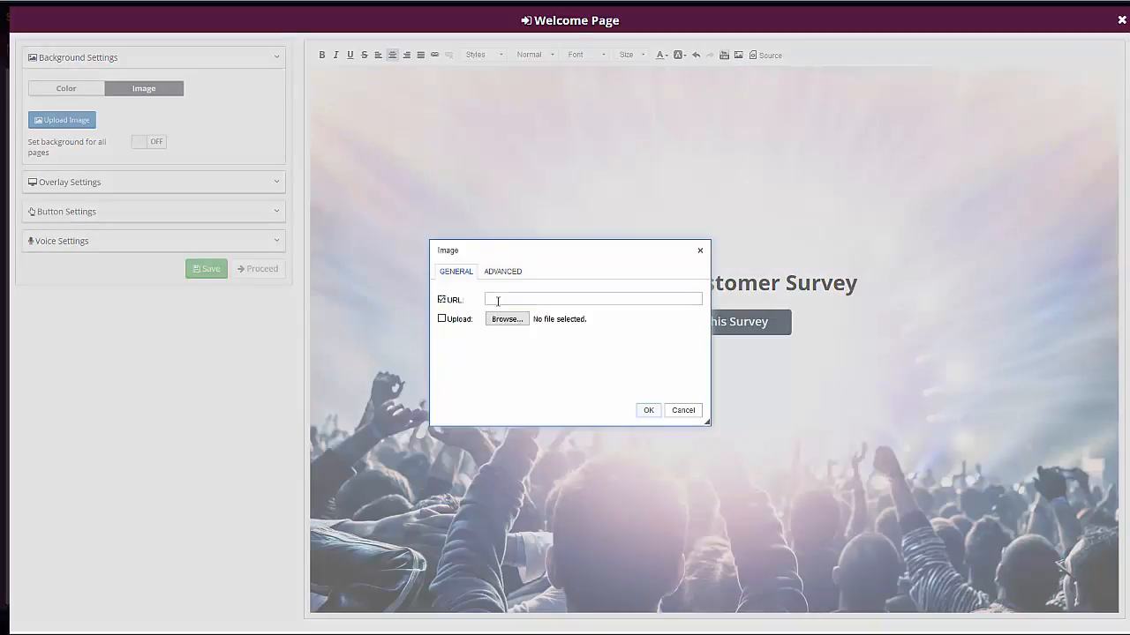
{"action": "left_click", "coordinate": [491, 298]}
{"action": "key", "text": "ctrl+v"}
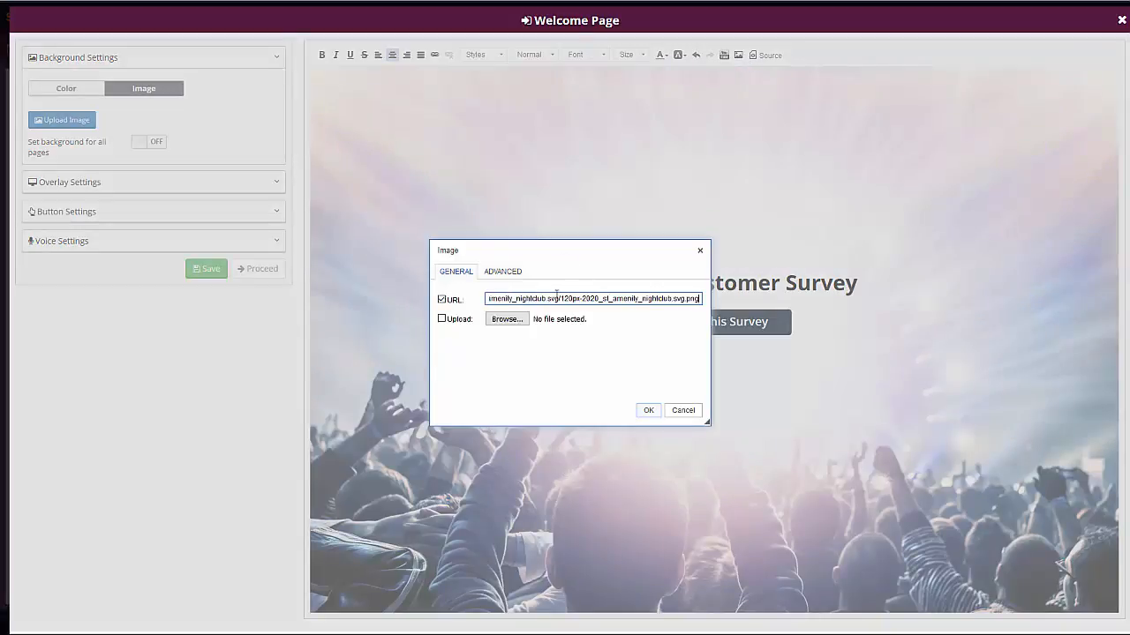
{"action": "left_click", "coordinate": [647, 410]}
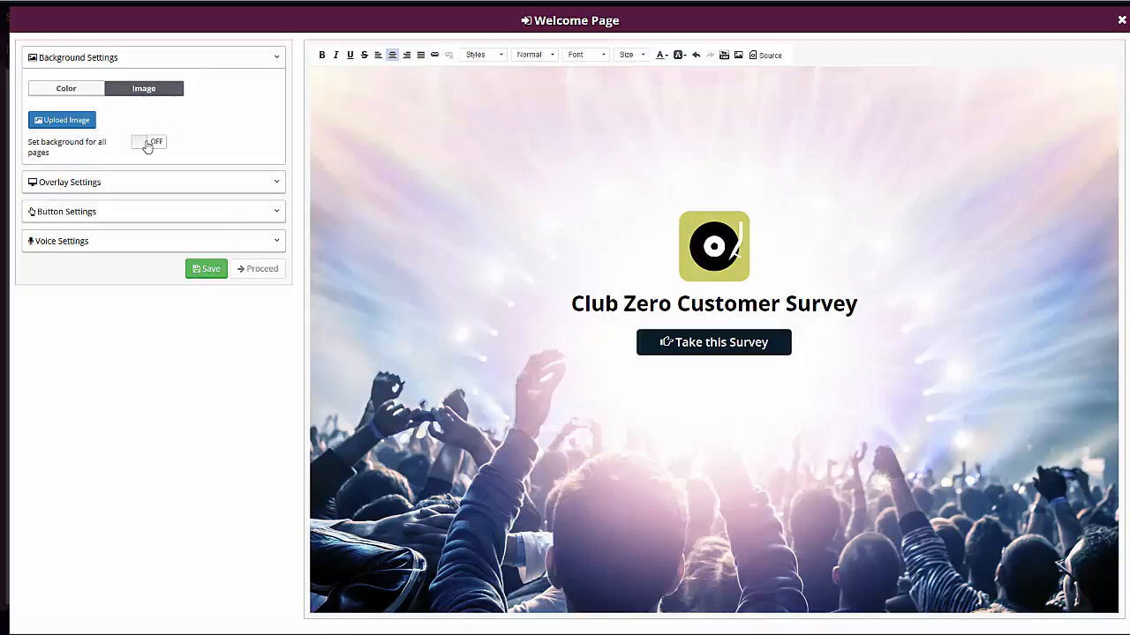
Try a dark blue overlay with colour #174282 over the welcome page background
{"action": "left_click", "coordinate": [83, 182]}
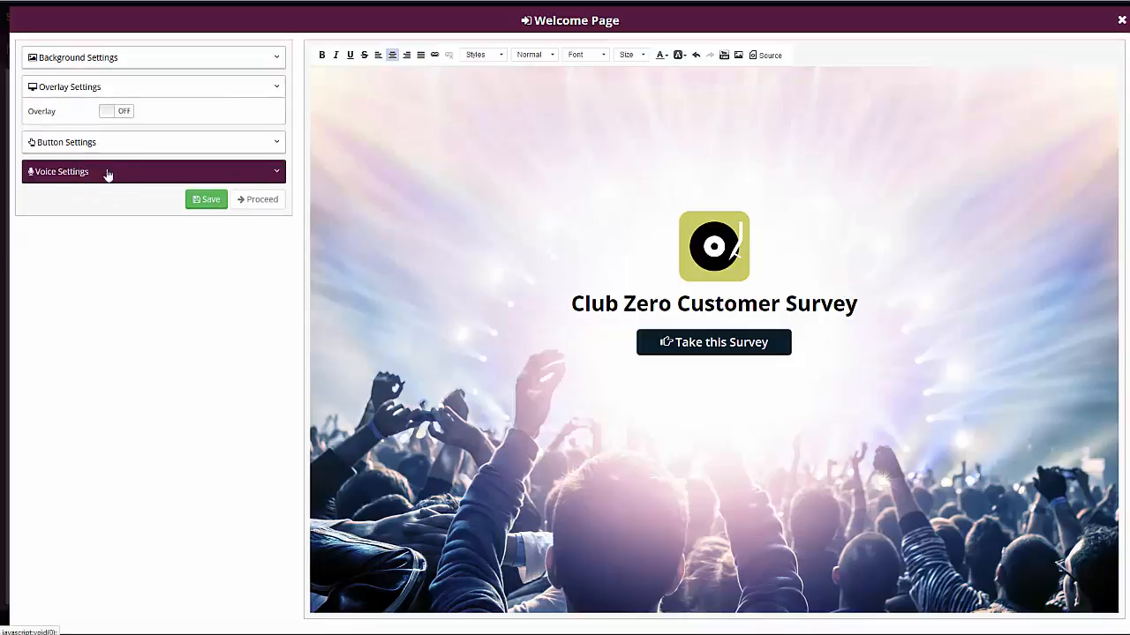
{"action": "left_click", "coordinate": [118, 112]}
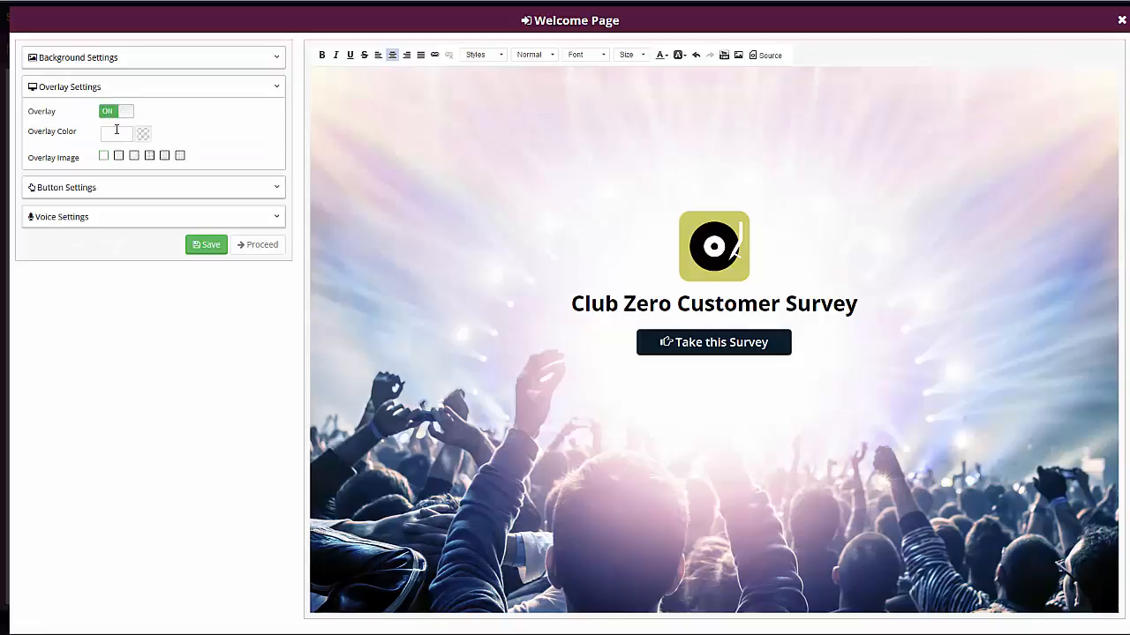
{"action": "left_click", "coordinate": [117, 130]}
{"action": "left_click_drag", "start_coordinate": [121, 182], "coordinate": [191, 184]}
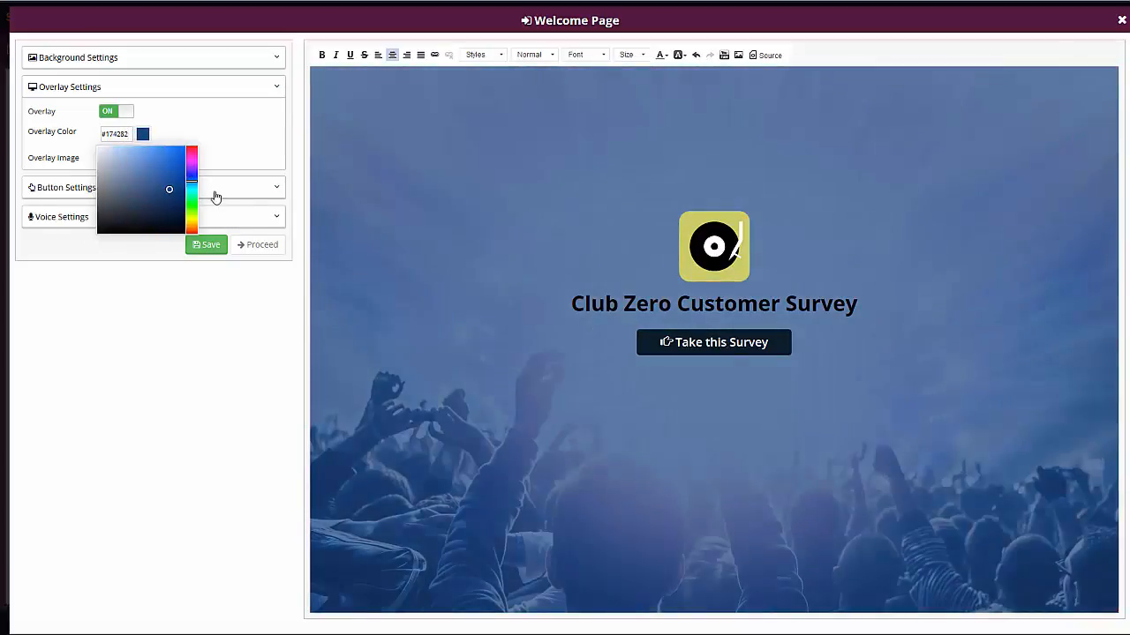
{"action": "left_click", "coordinate": [220, 123]}
{"action": "left_click", "coordinate": [107, 134]}
{"action": "left_click", "coordinate": [121, 115]}
Turn off the welcome page overlay and set the button text to "Click Here To Start"
{"action": "left_click", "coordinate": [108, 143]}
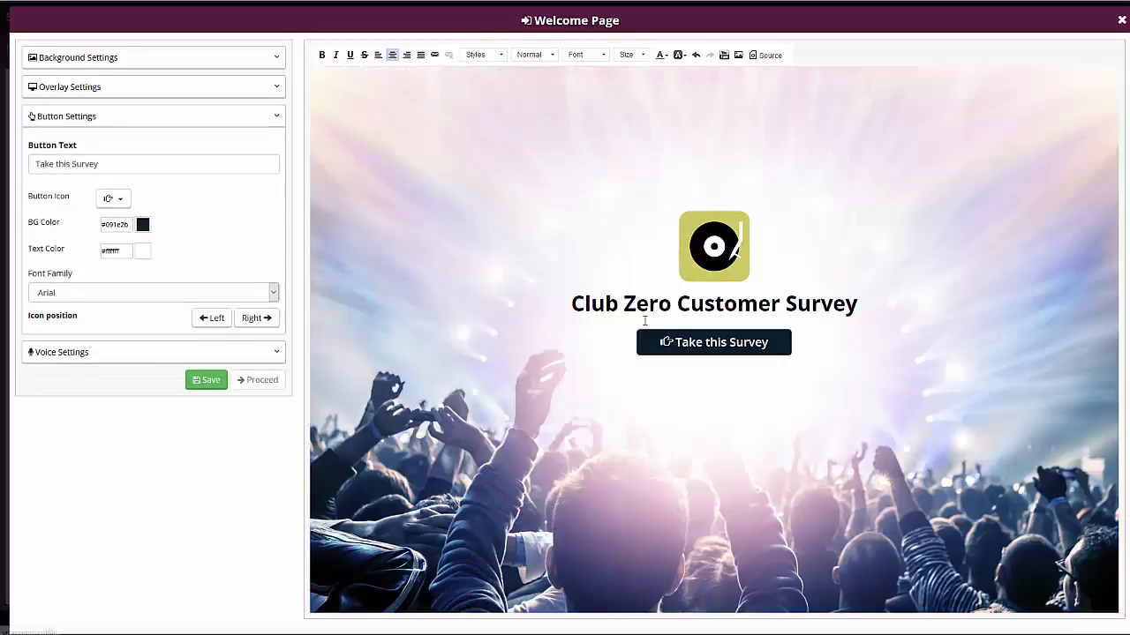
{"action": "triple_click", "coordinate": [115, 164]}
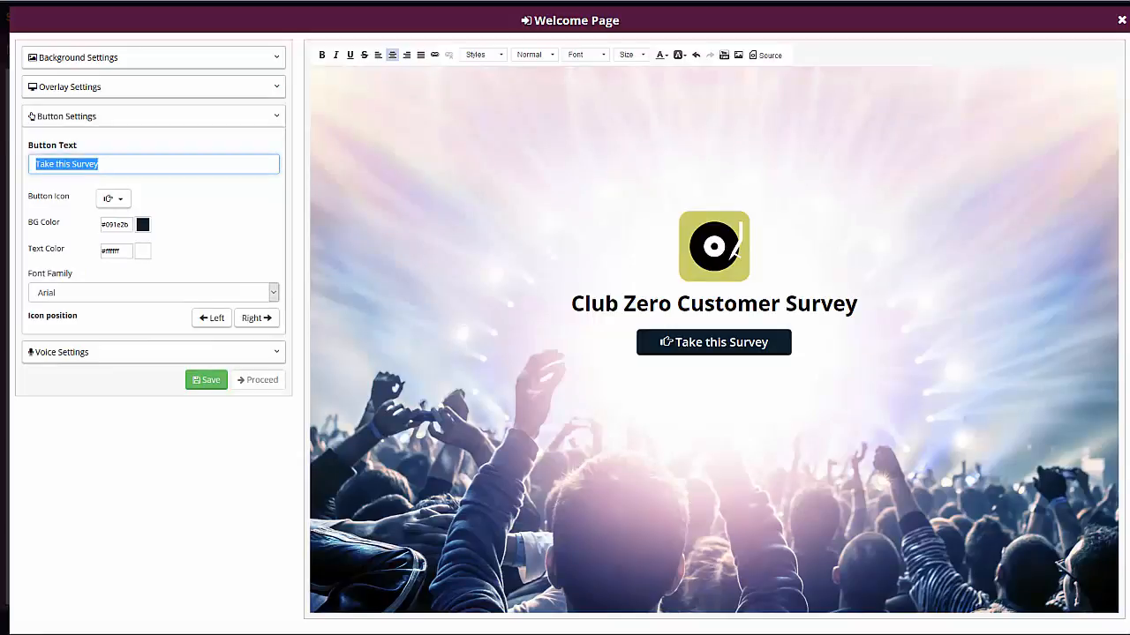
{"action": "type", "text": "Click He"}
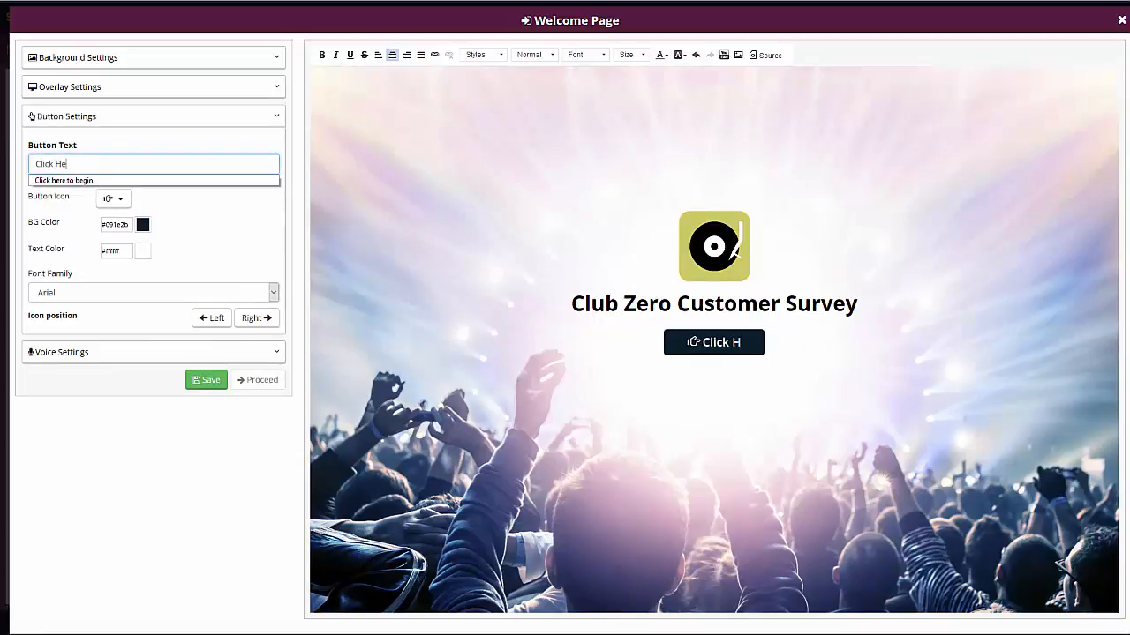
{"action": "type", "text": "re To Start"}
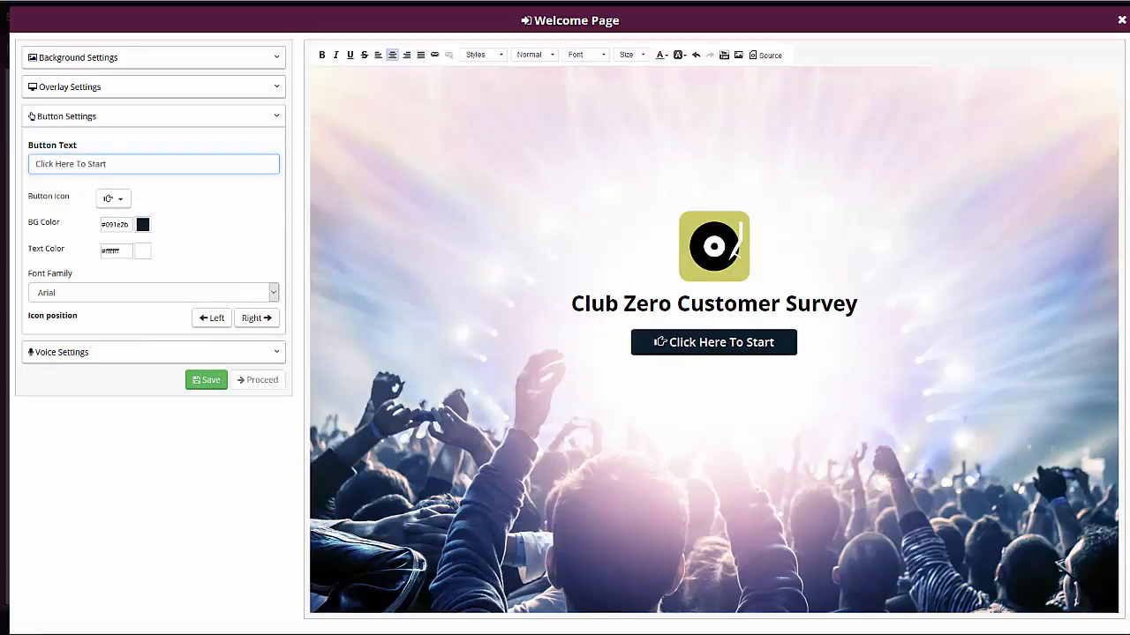
Try the button icon on the right, return it to the left, and set the button's background colour to red #c70e14
{"action": "left_click", "coordinate": [265, 318]}
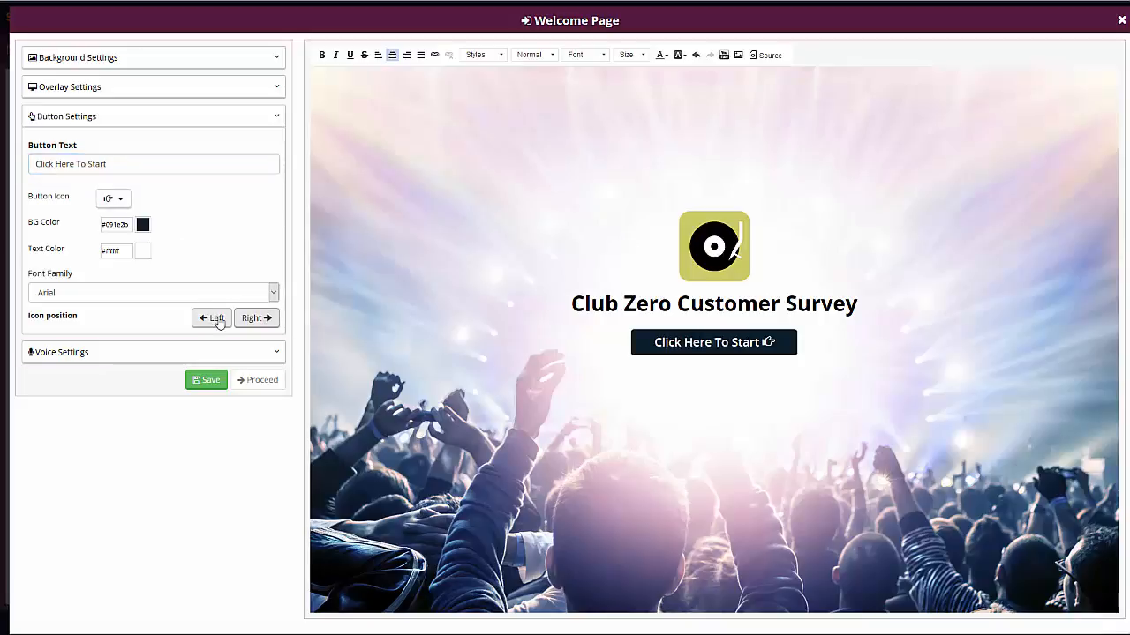
{"action": "left_click", "coordinate": [216, 319]}
{"action": "left_click", "coordinate": [144, 225]}
{"action": "left_click", "coordinate": [191, 239]}
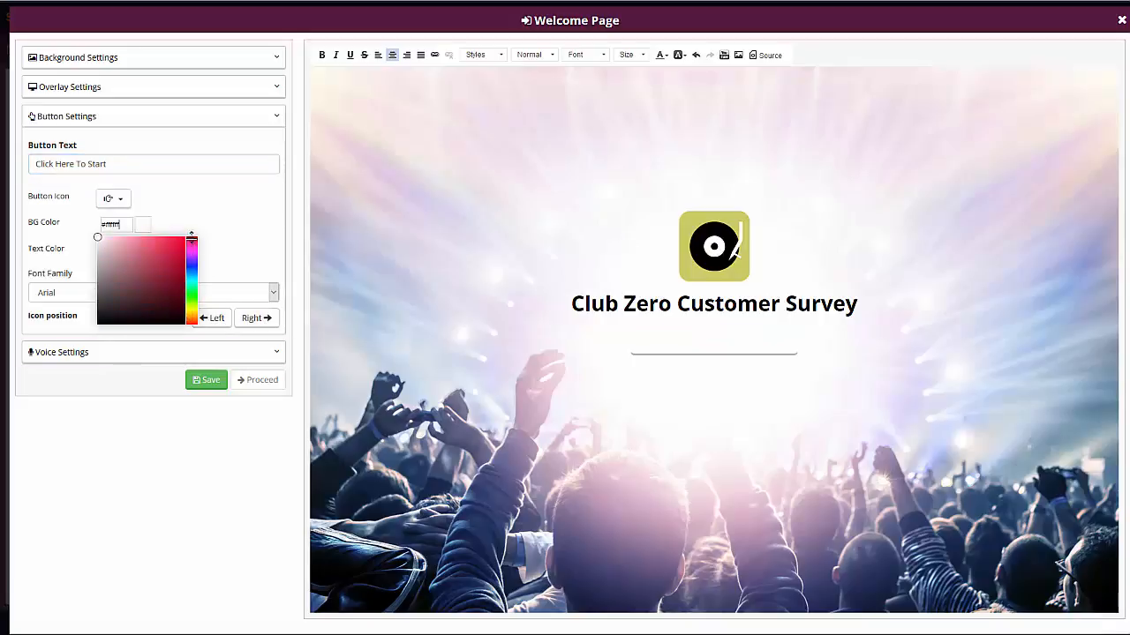
{"action": "left_click", "coordinate": [178, 255]}
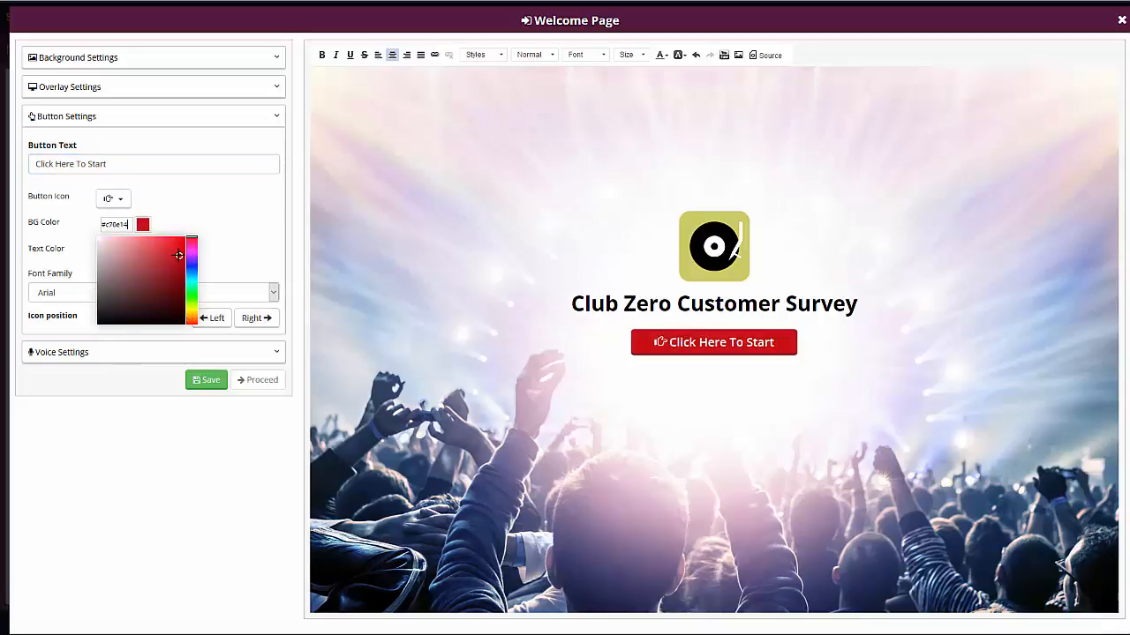
{"action": "left_click", "coordinate": [225, 217]}
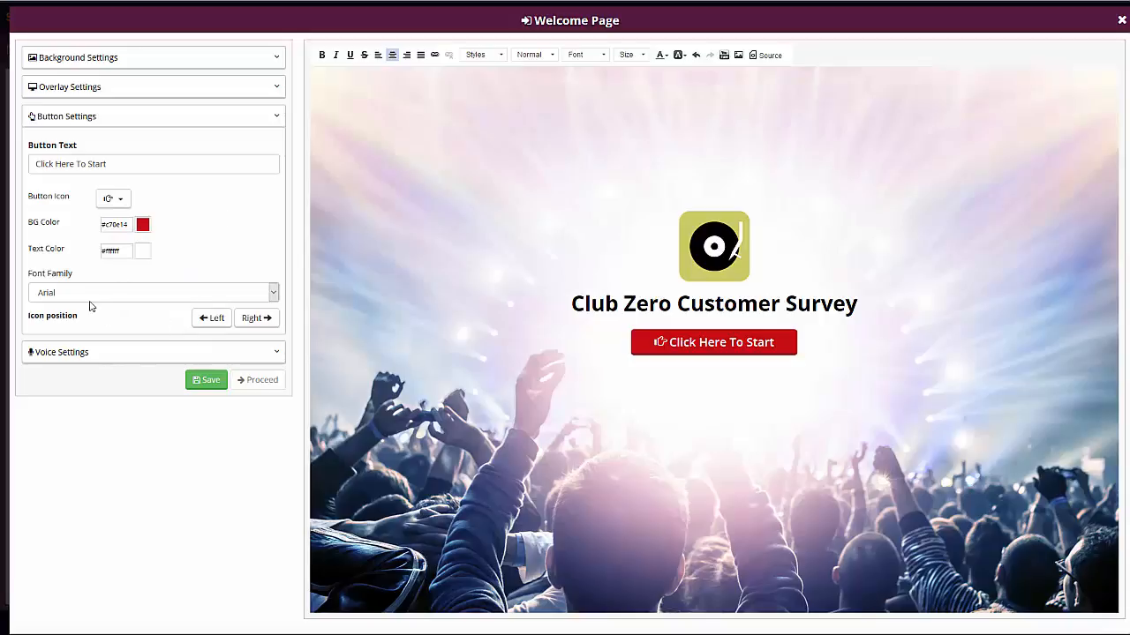
Check the button font and voice settings, save the customised welcome page and proceed to the survey questions
{"action": "left_click", "coordinate": [89, 300]}
{"action": "left_click", "coordinate": [212, 253]}
{"action": "left_click", "coordinate": [116, 353]}
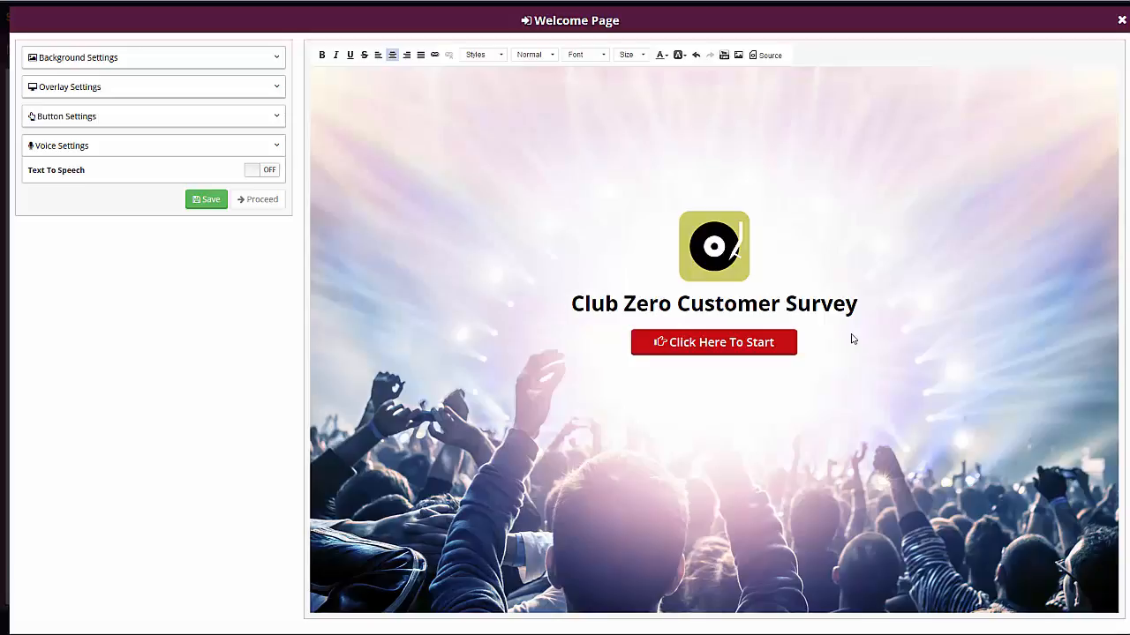
{"action": "left_click", "coordinate": [211, 200]}
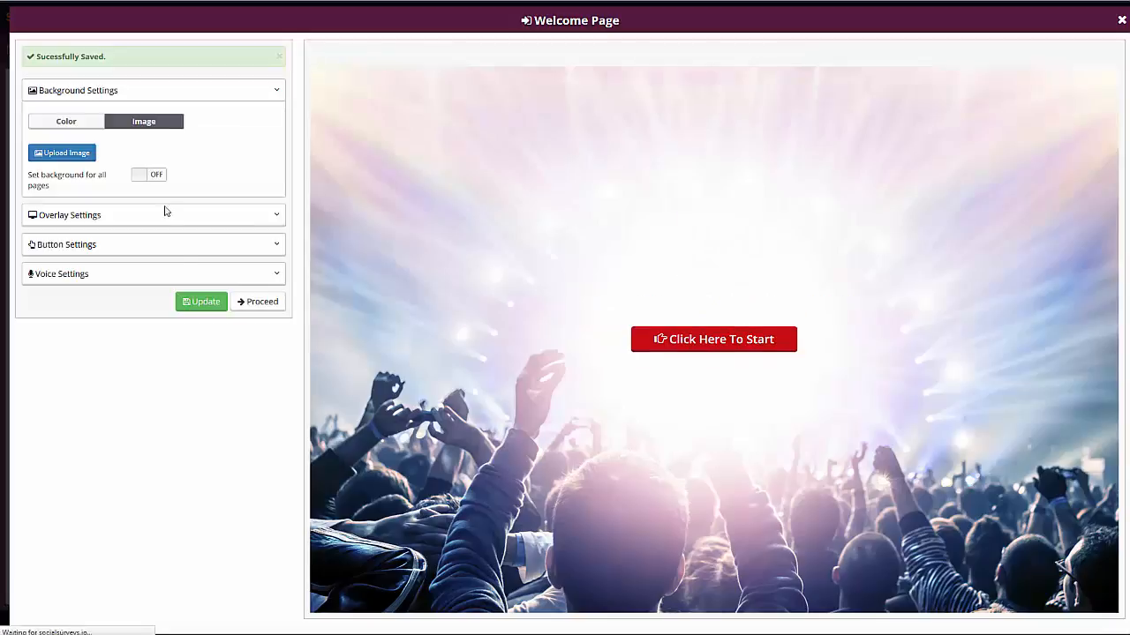
{"action": "left_click", "coordinate": [267, 302]}
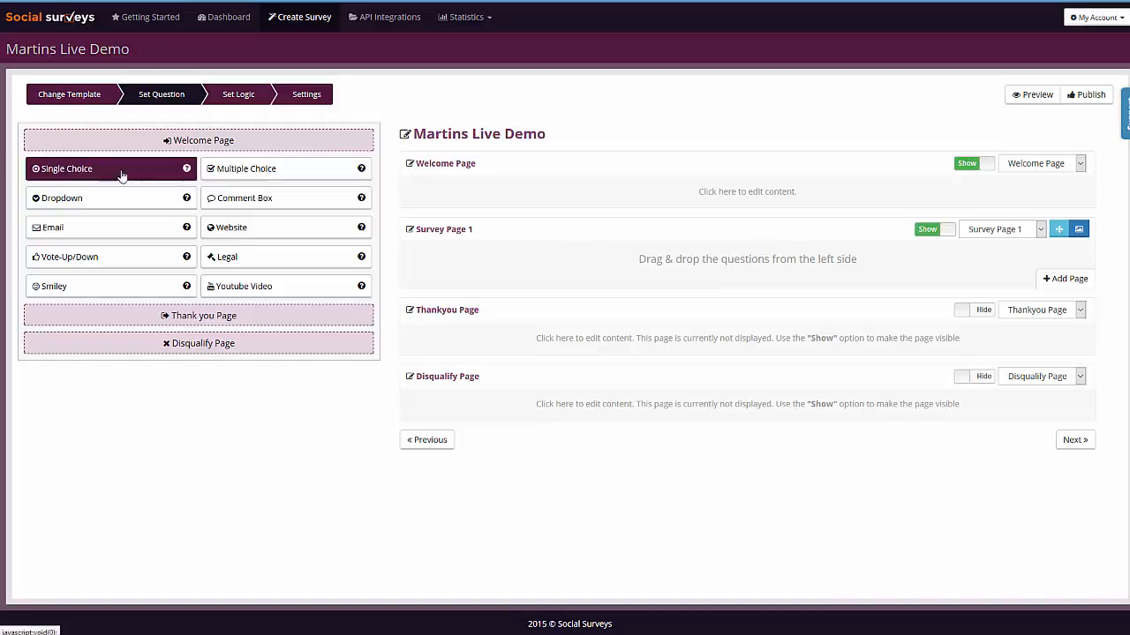
Add a vertically aligned Single Choice question to Survey Page 1 asking "What is your favorite type of music?"
{"action": "left_click_drag", "start_coordinate": [118, 181], "coordinate": [745, 269]}
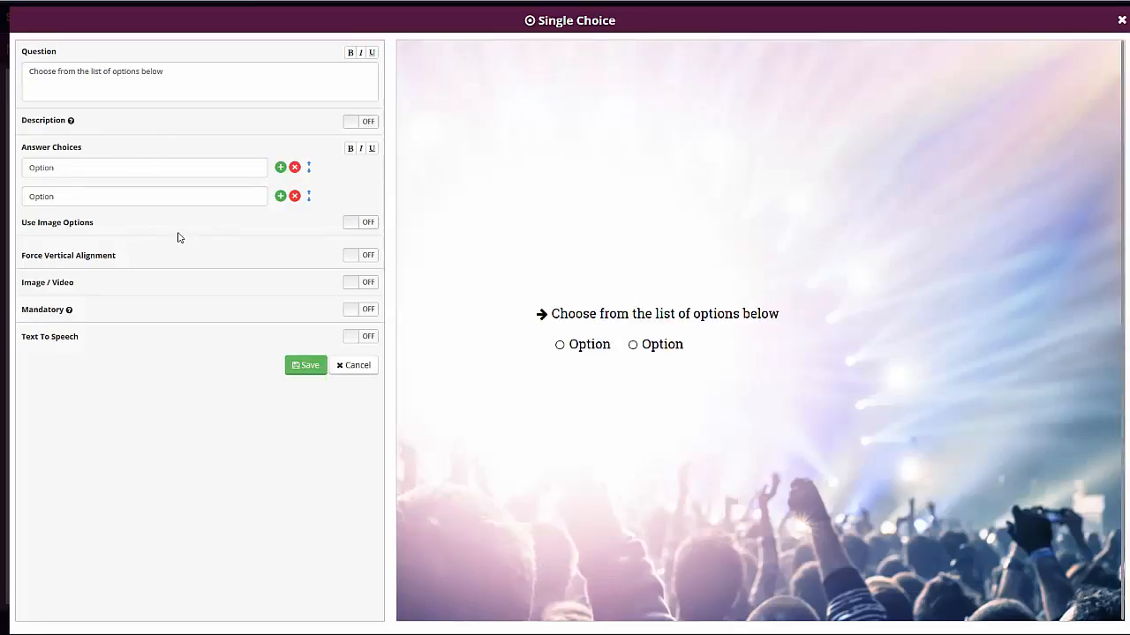
{"action": "left_click", "coordinate": [369, 256]}
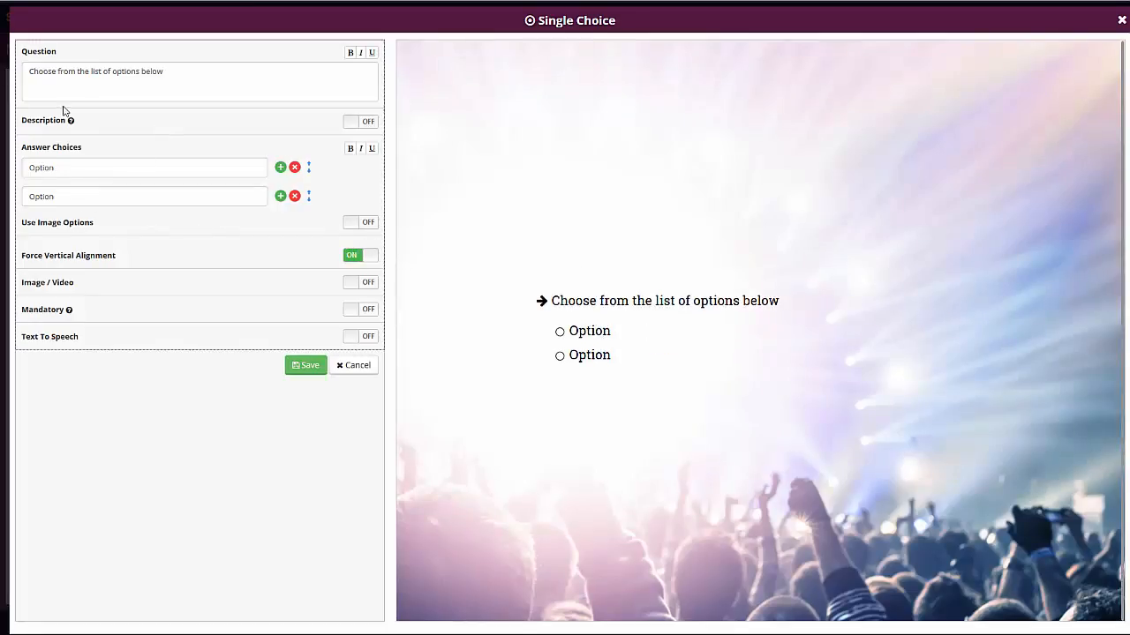
{"action": "triple_click", "coordinate": [240, 74]}
{"action": "type", "text": "What"}
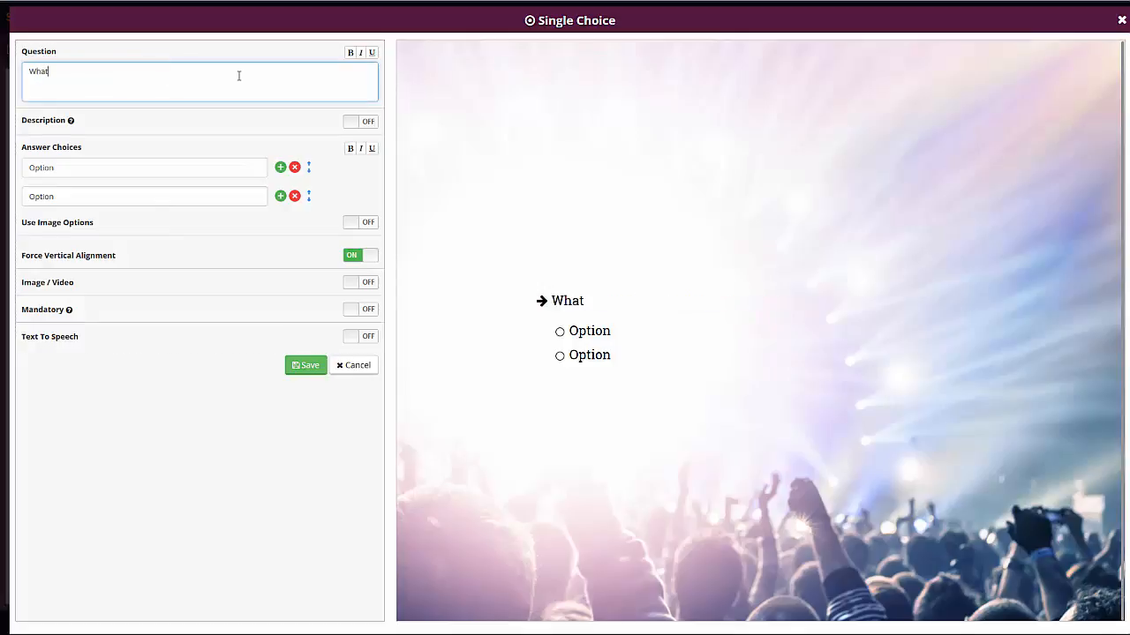
{"action": "type", "text": " is your favo"}
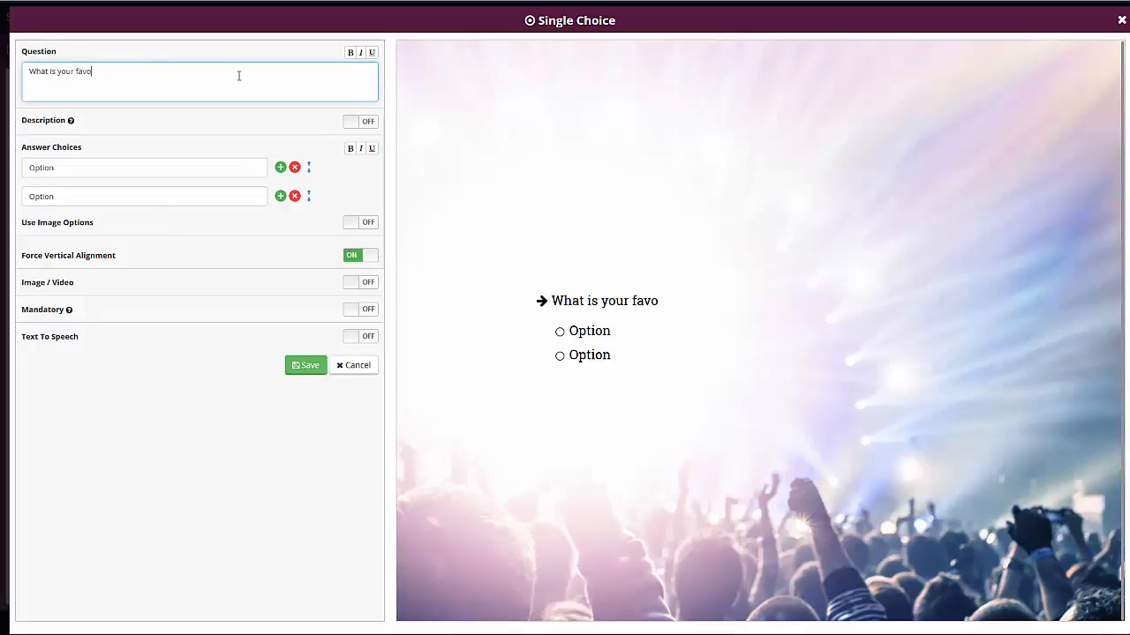
{"action": "type", "text": "rite type of mus"}
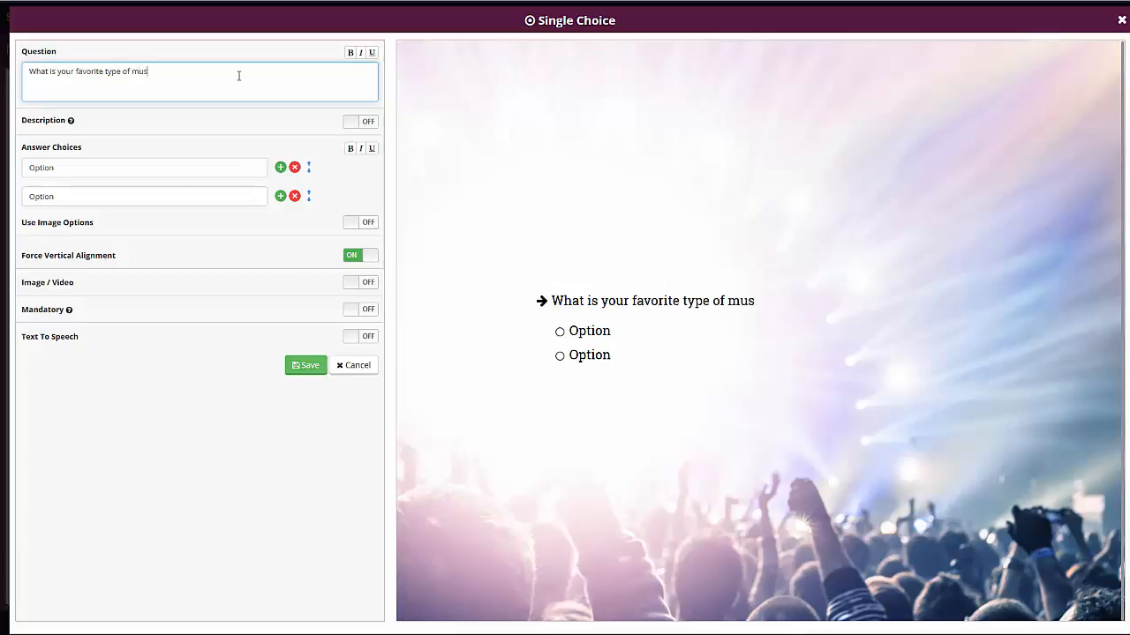
{"action": "type", "text": "ic?"}
Set the question's answer choices to "Dance" and "Rap", leave Image / Video off and save the question
{"action": "left_click", "coordinate": [190, 167]}
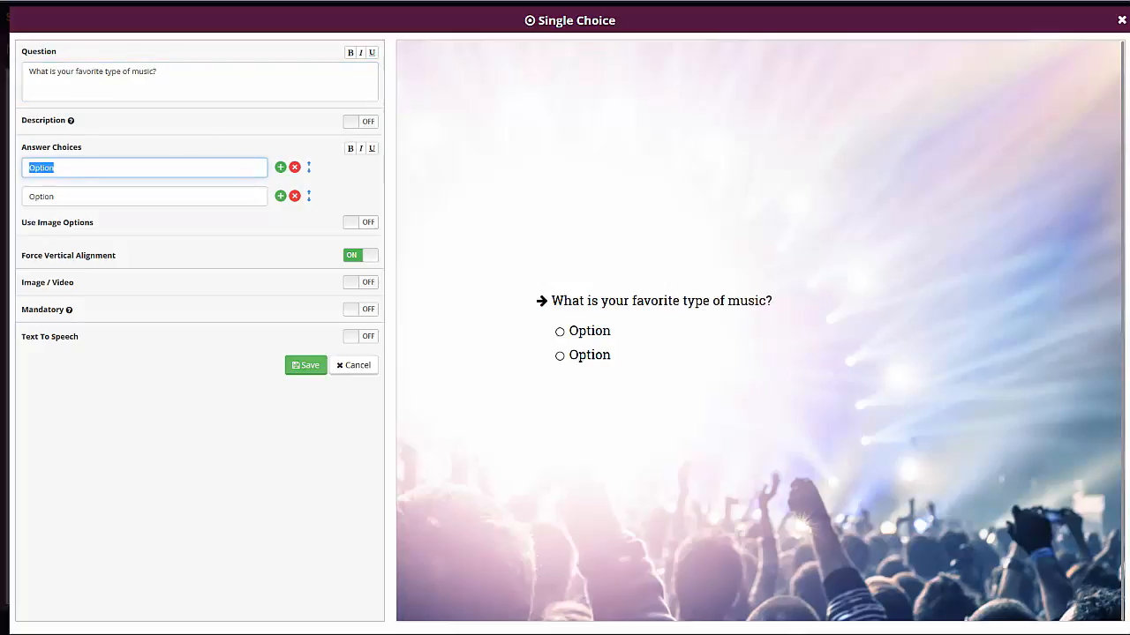
{"action": "type", "text": "Dance"}
{"action": "left_click", "coordinate": [68, 197]}
{"action": "type", "text": "Rap"}
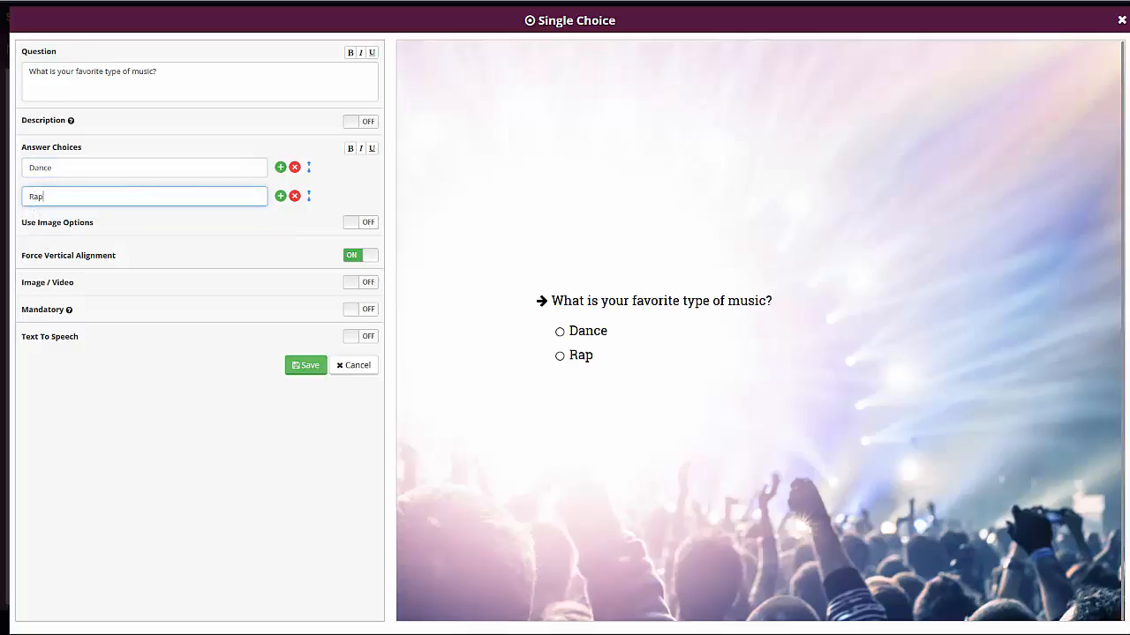
{"action": "left_click", "coordinate": [304, 340]}
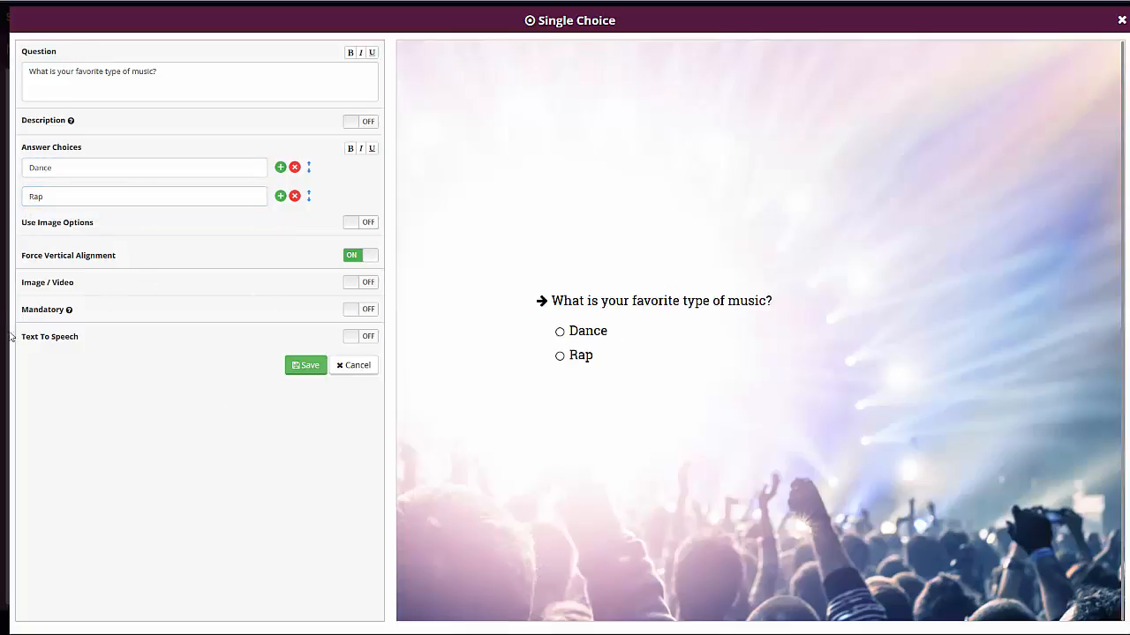
{"action": "left_click", "coordinate": [354, 285]}
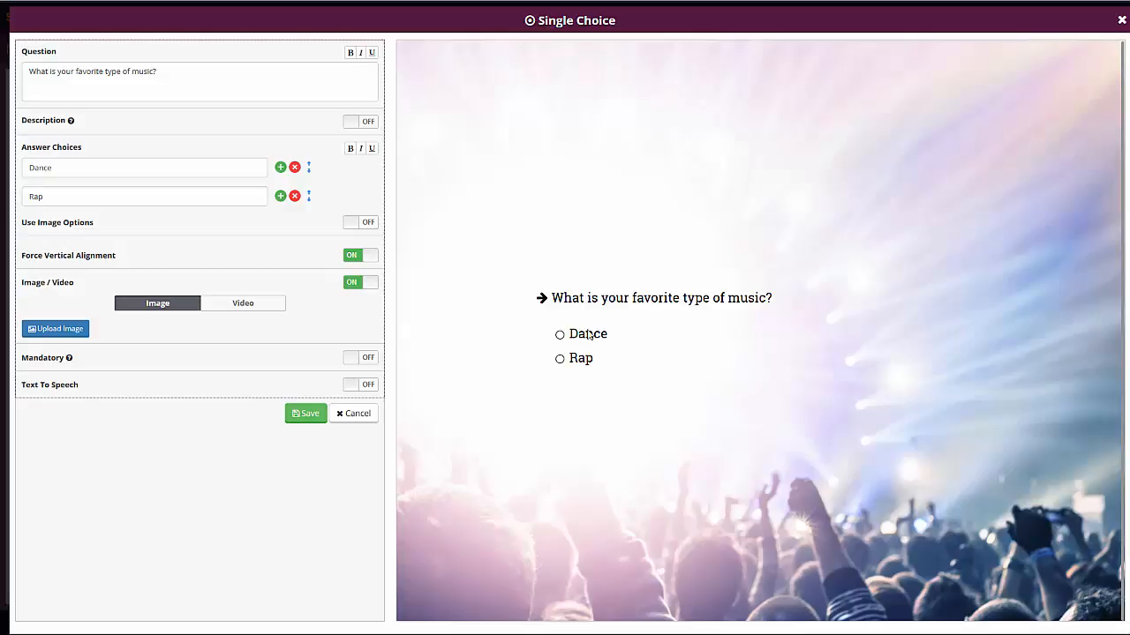
{"action": "left_click", "coordinate": [356, 285]}
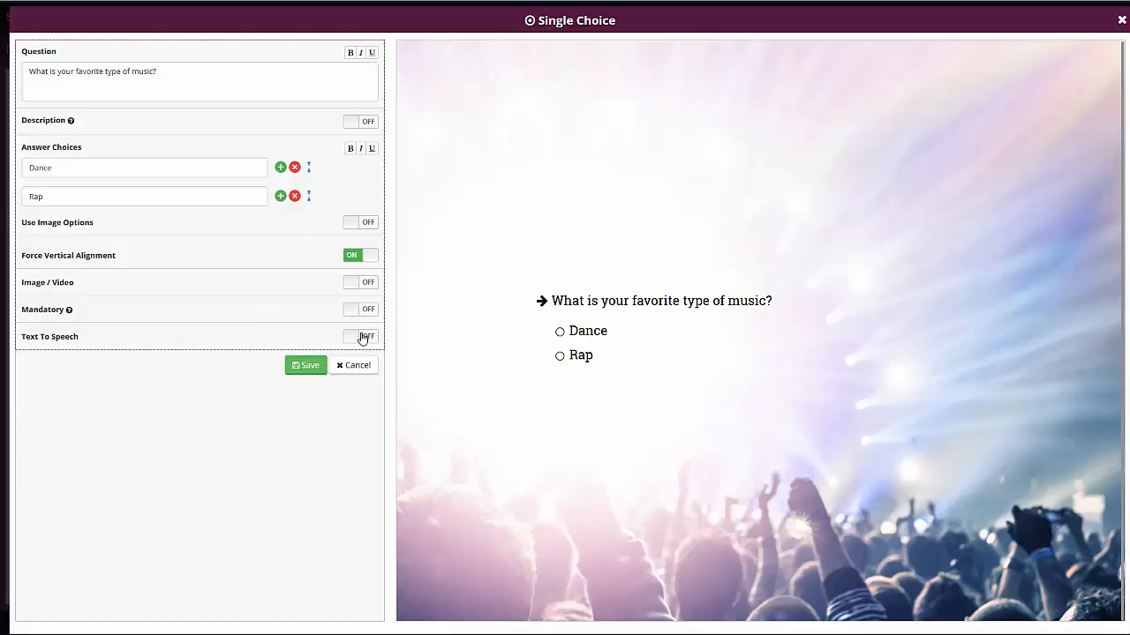
{"action": "left_click", "coordinate": [307, 366]}
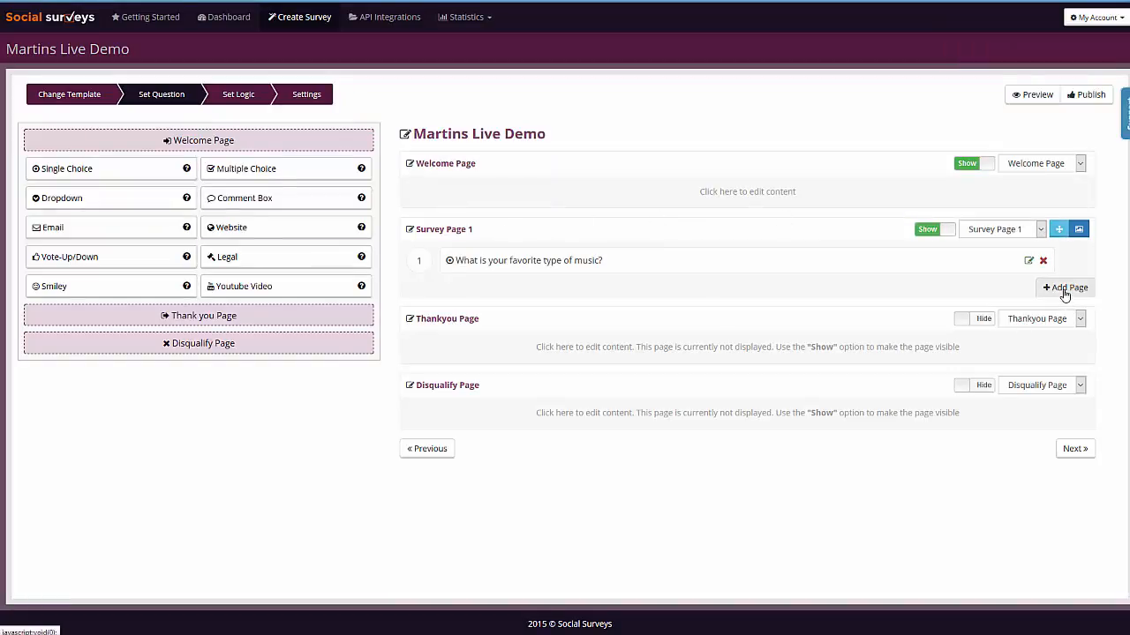
Add two more survey pages after Survey Page 1, viewing the design settings of Survey Page 2
{"action": "left_click", "coordinate": [1065, 288]}
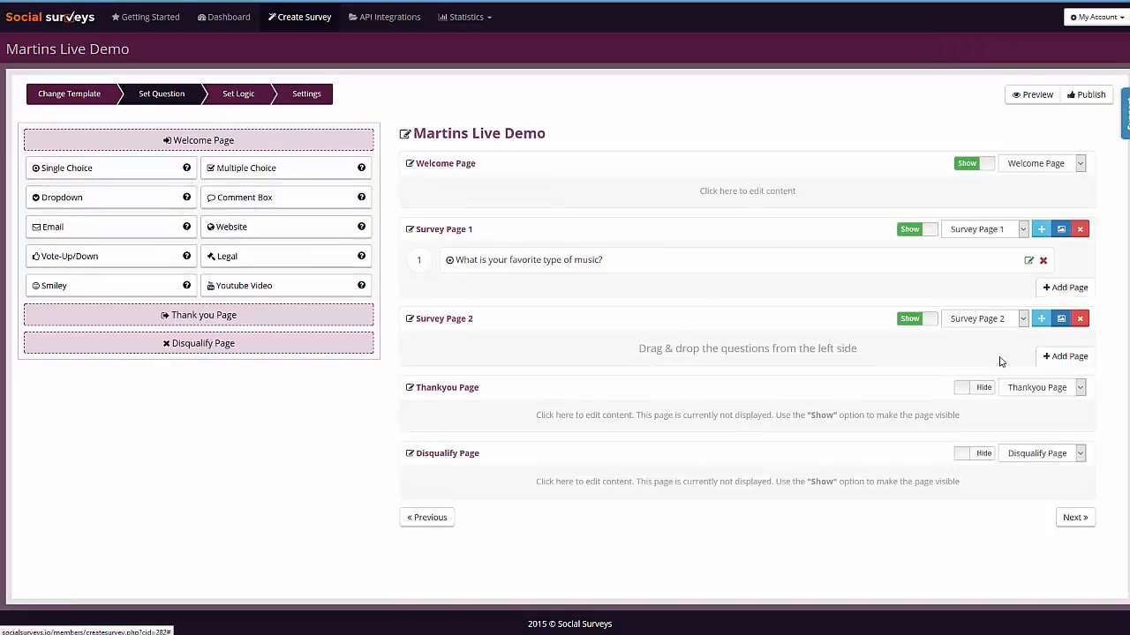
{"action": "left_click", "coordinate": [1061, 320]}
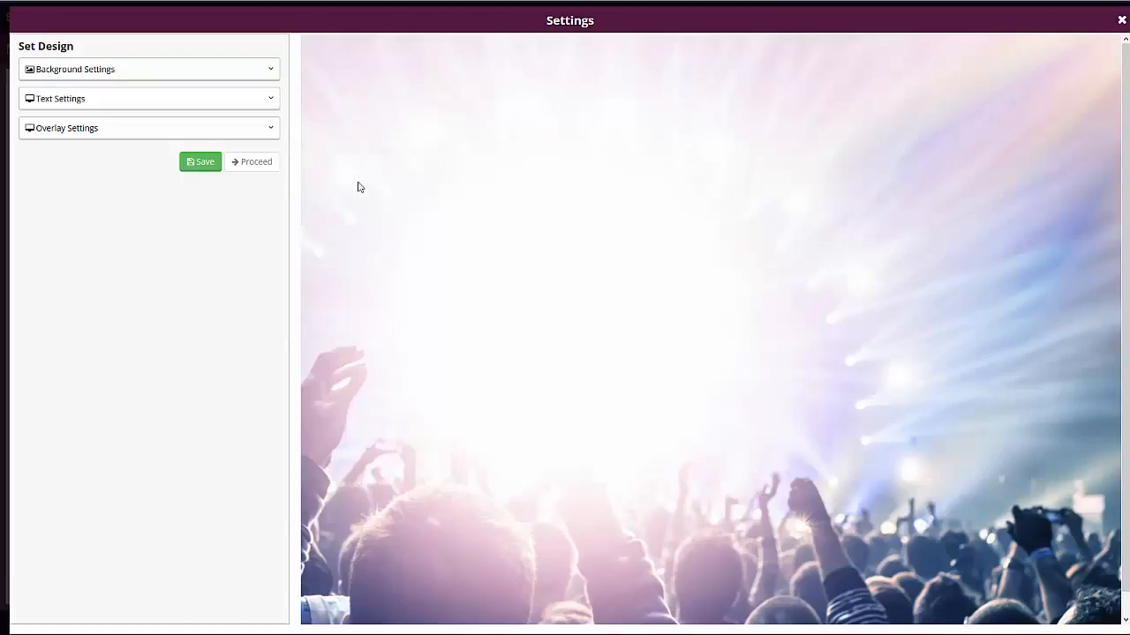
{"action": "left_click", "coordinate": [1122, 20]}
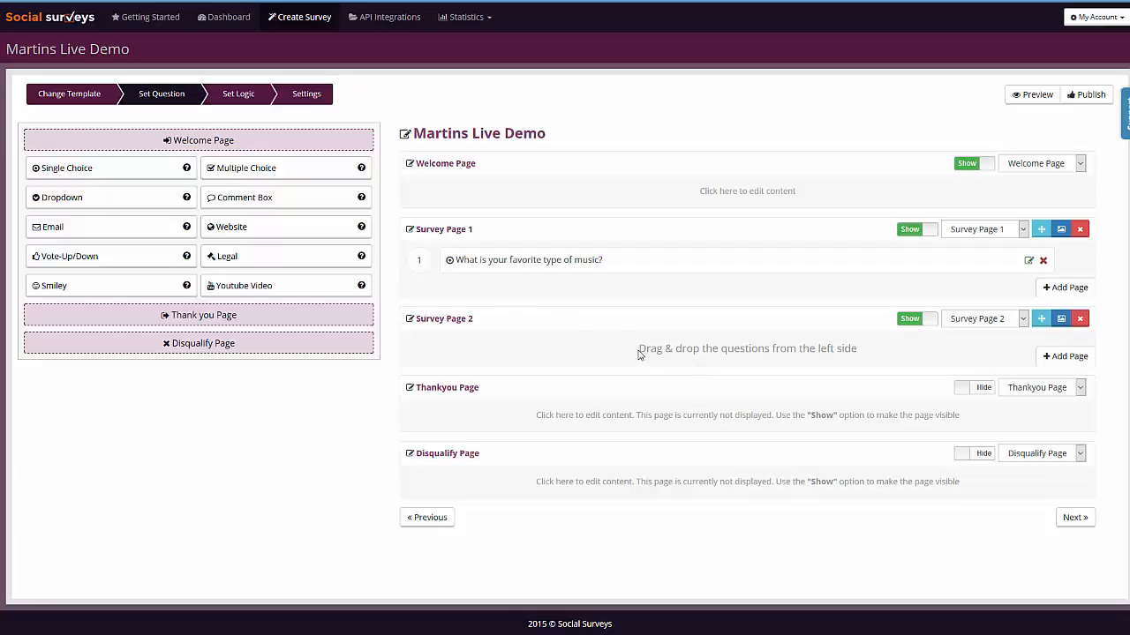
{"action": "left_click", "coordinate": [1065, 355]}
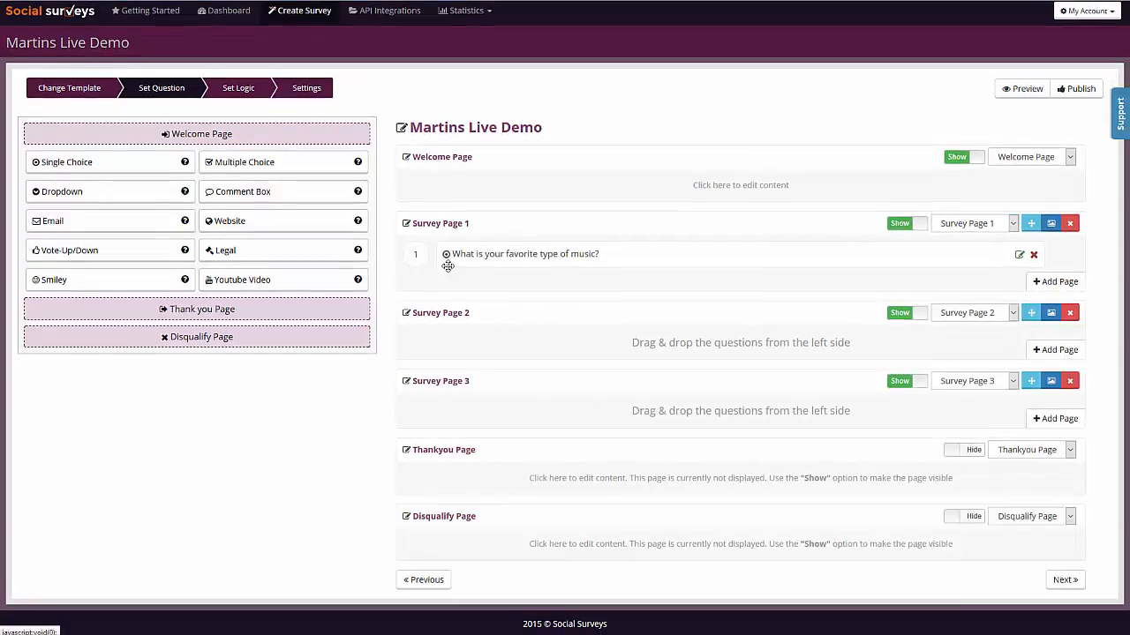
Rename Survey Page 2 as "Dance Page" and Survey Page 3 as "Rap Page"
{"action": "left_click", "coordinate": [458, 314]}
{"action": "left_click_drag", "start_coordinate": [550, 313], "coordinate": [338, 324]}
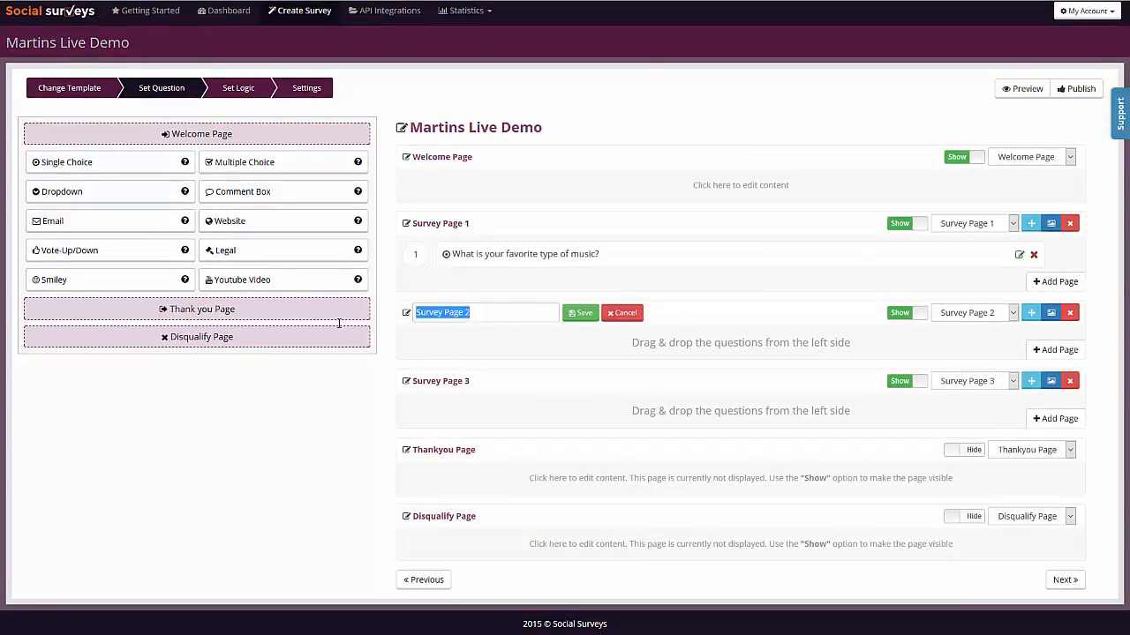
{"action": "type", "text": "Dance"}
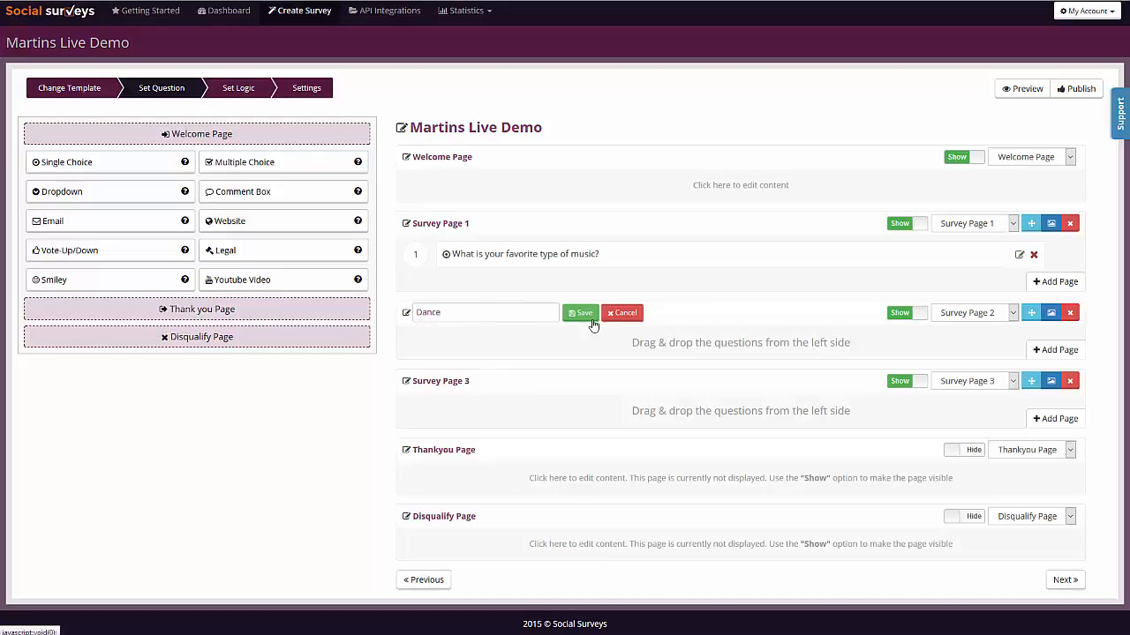
{"action": "left_click", "coordinate": [582, 314]}
{"action": "left_click", "coordinate": [467, 382]}
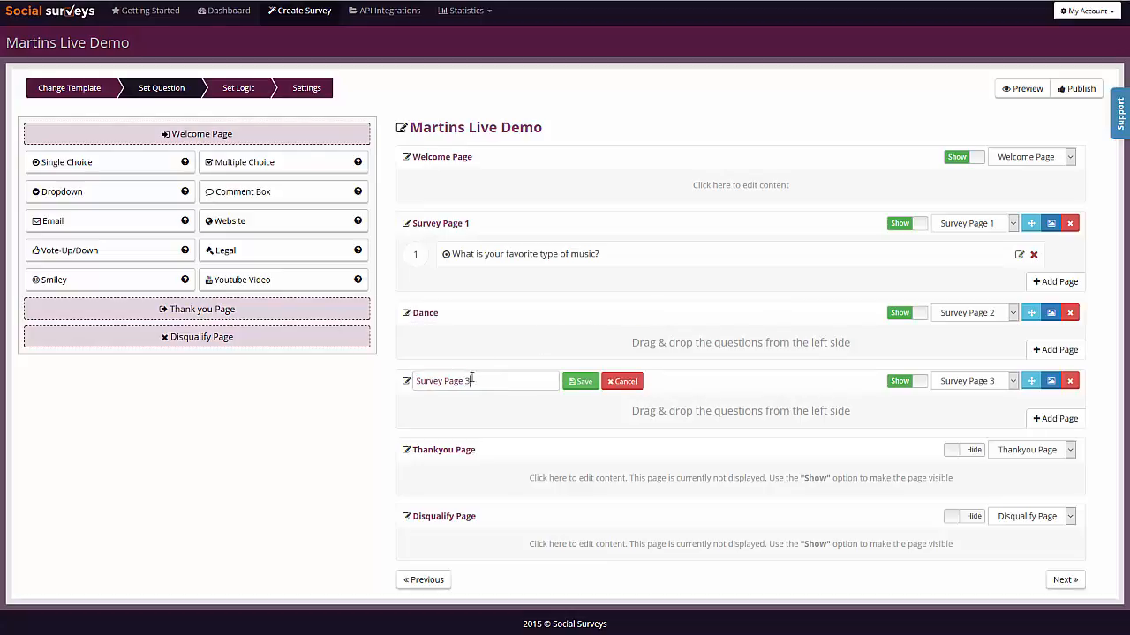
{"action": "left_click_drag", "start_coordinate": [471, 379], "coordinate": [318, 374]}
{"action": "type", "text": "Rap Page"}
{"action": "left_click", "coordinate": [583, 381]}
{"action": "left_click", "coordinate": [427, 313]}
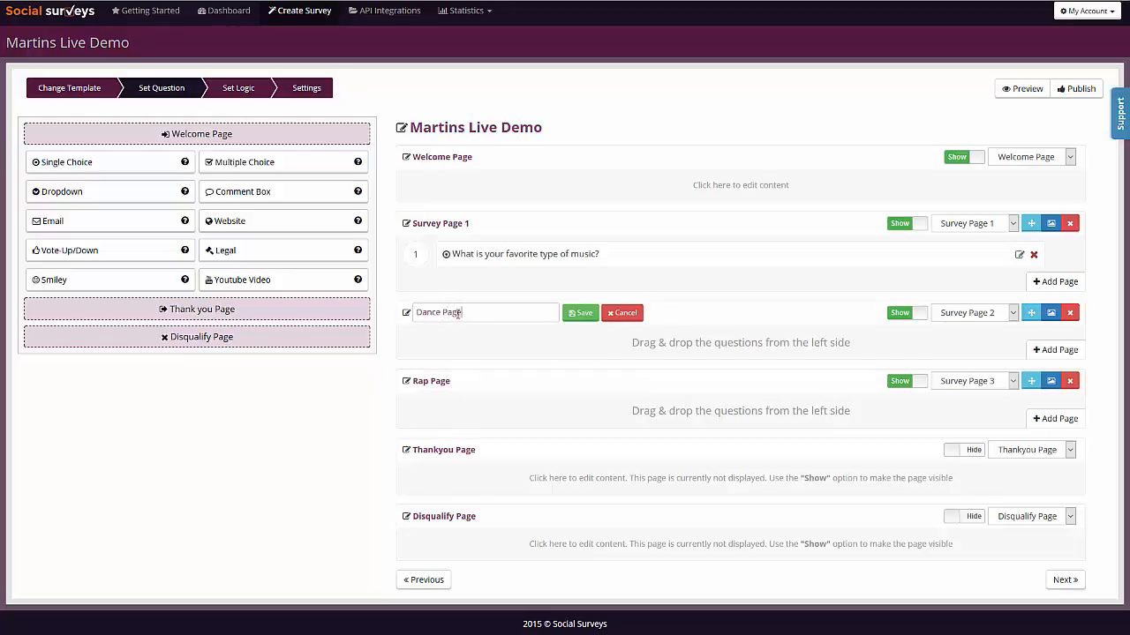
{"action": "left_click", "coordinate": [577, 313]}
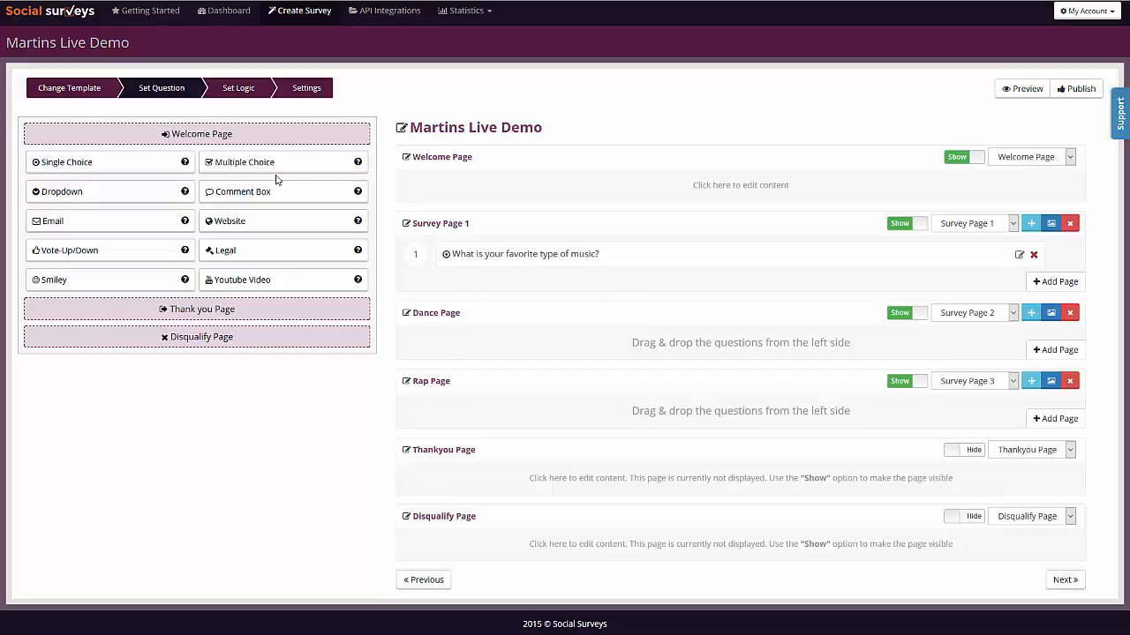
Place a Comment Box question on the Dance Page and set its question text to "Why do you like Dance music?"
{"action": "left_click_drag", "start_coordinate": [256, 191], "coordinate": [768, 344]}
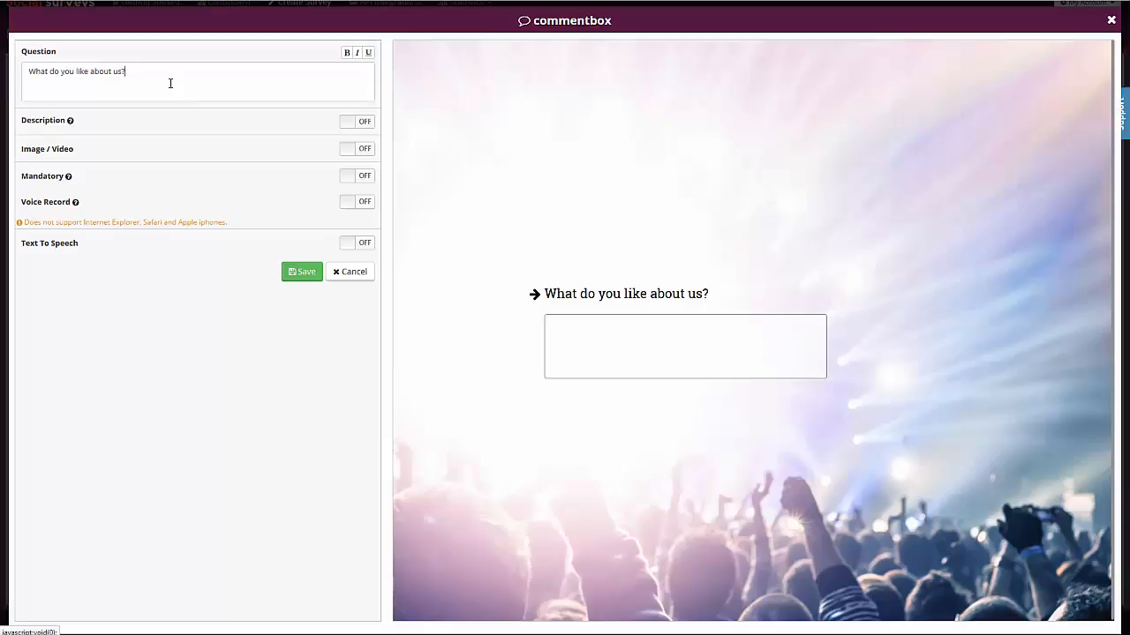
{"action": "triple_click", "coordinate": [170, 83]}
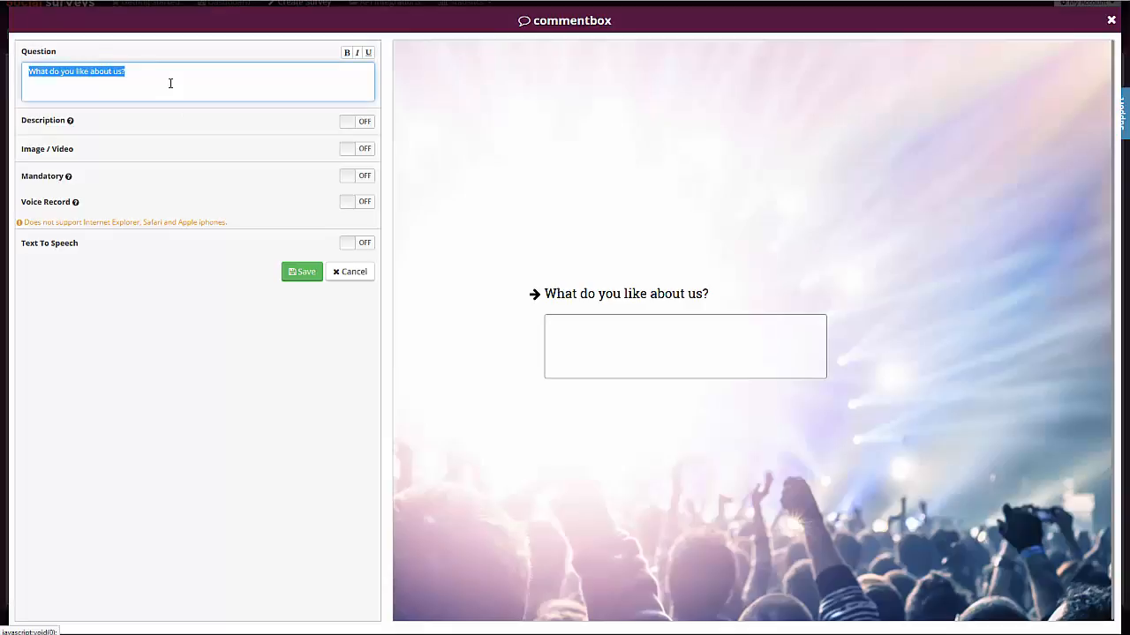
{"action": "type", "text": "Why do you l"}
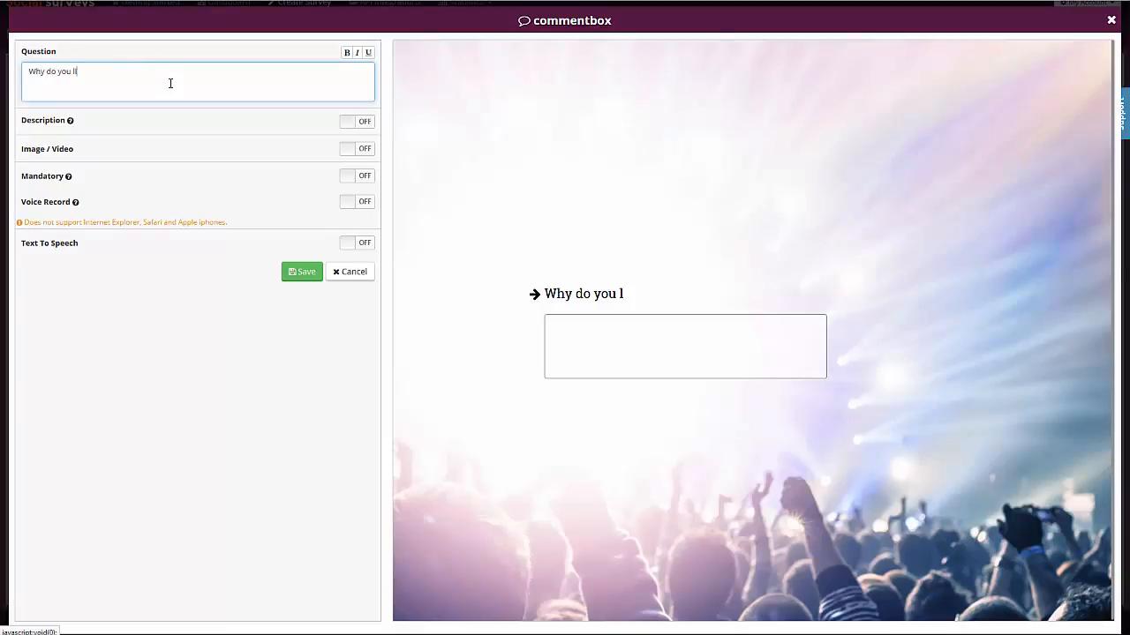
{"action": "type", "text": "ike Dance music?"}
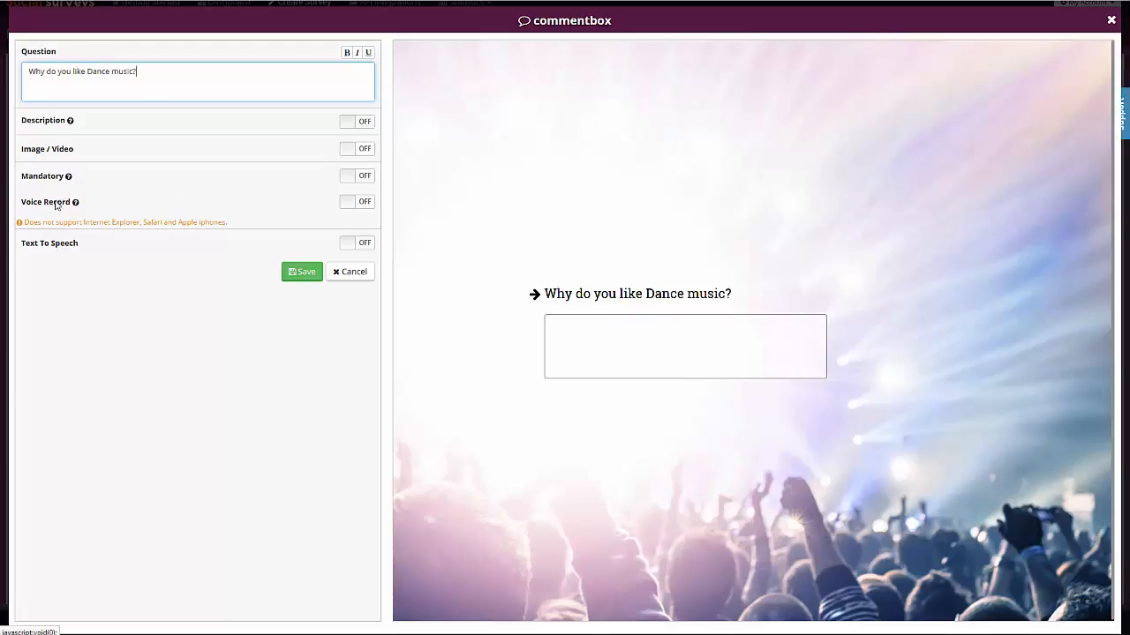
Turn on Voice Record for the Dance music comment question and save the question
{"action": "left_click", "coordinate": [367, 202]}
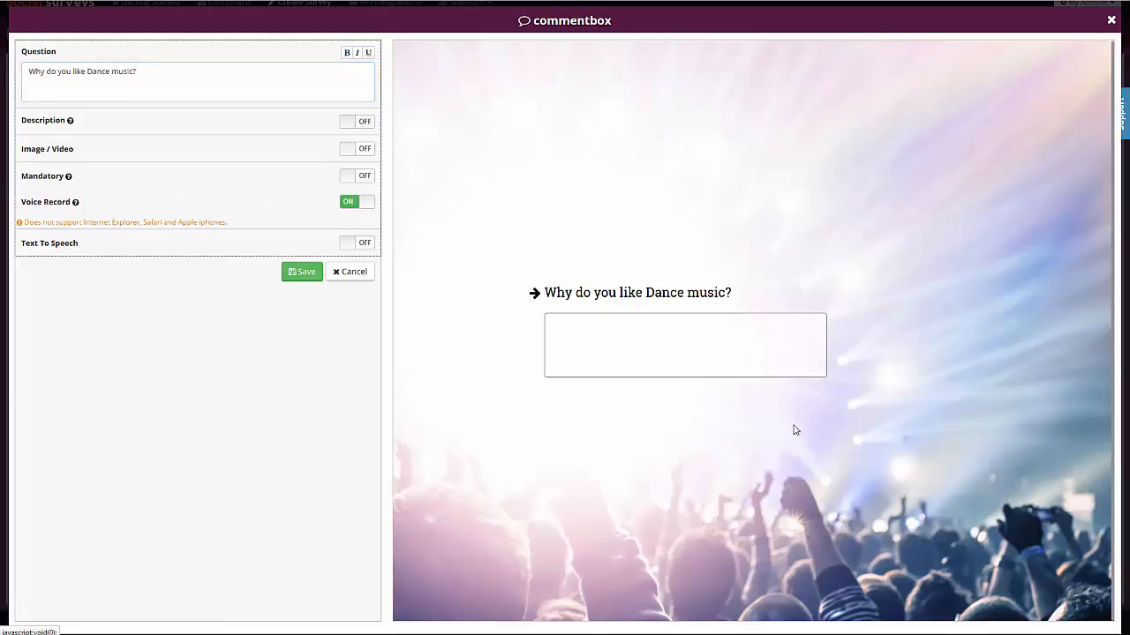
{"action": "left_click", "coordinate": [301, 272]}
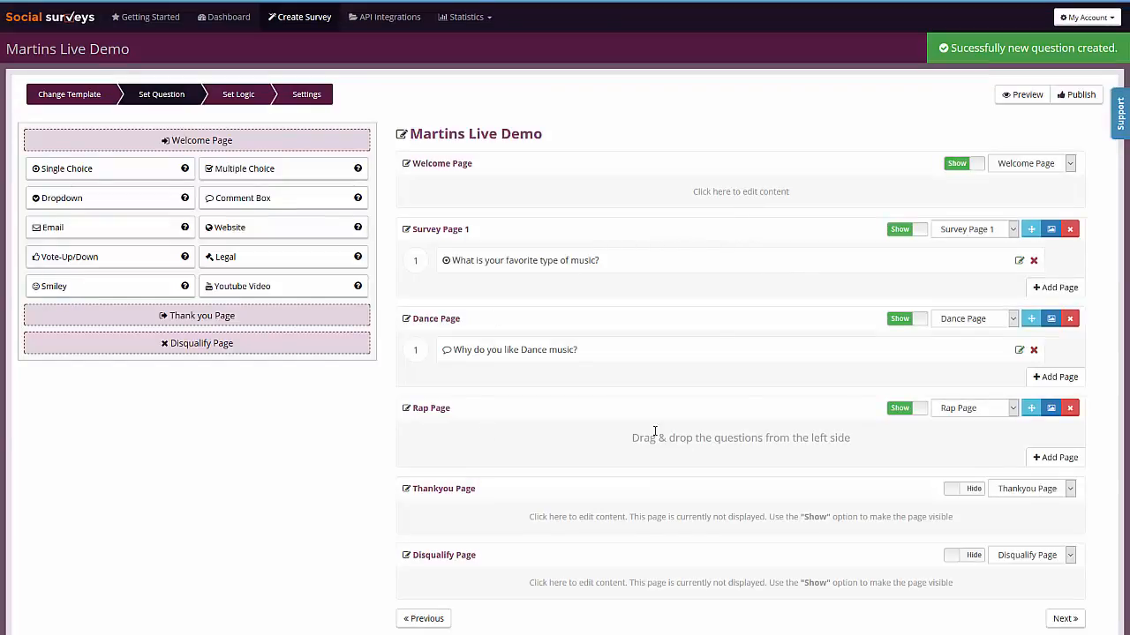
Add a Comment Box question "Why do you like rap music?" to the Rap Page with Voice Record on, and save it
{"action": "left_click_drag", "start_coordinate": [256, 195], "coordinate": [791, 422]}
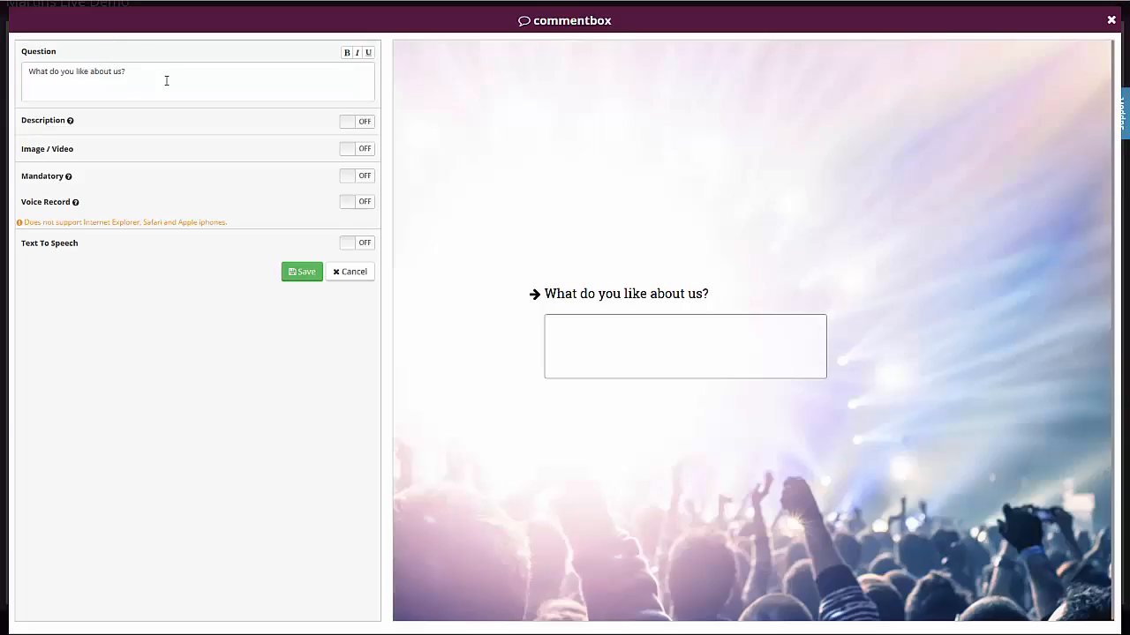
{"action": "triple_click", "coordinate": [186, 86]}
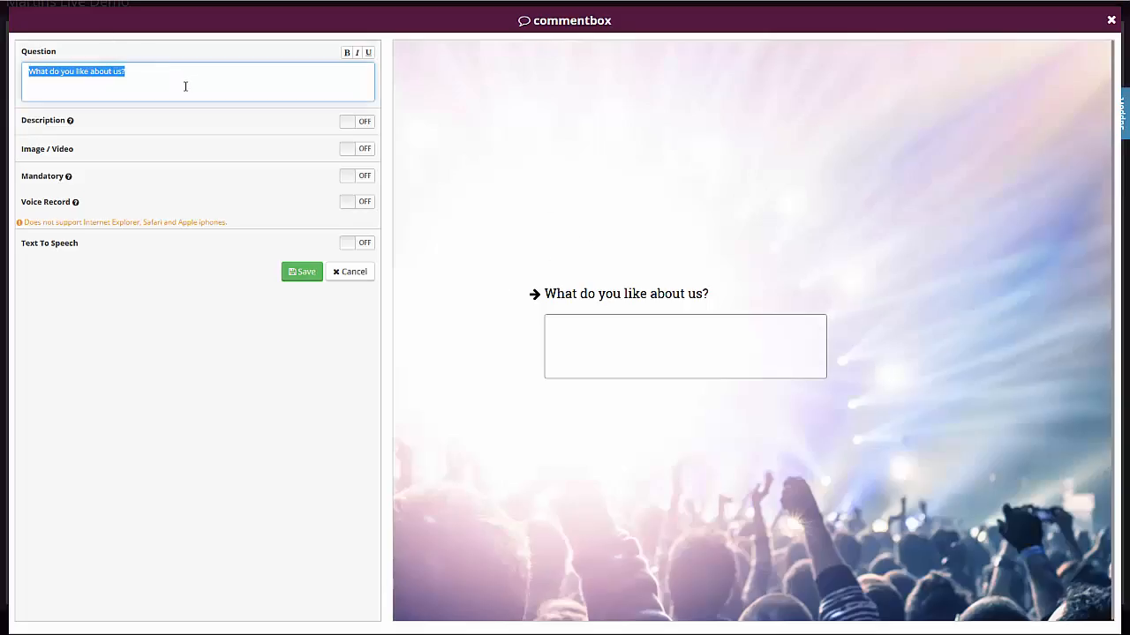
{"action": "type", "text": "Wha"}
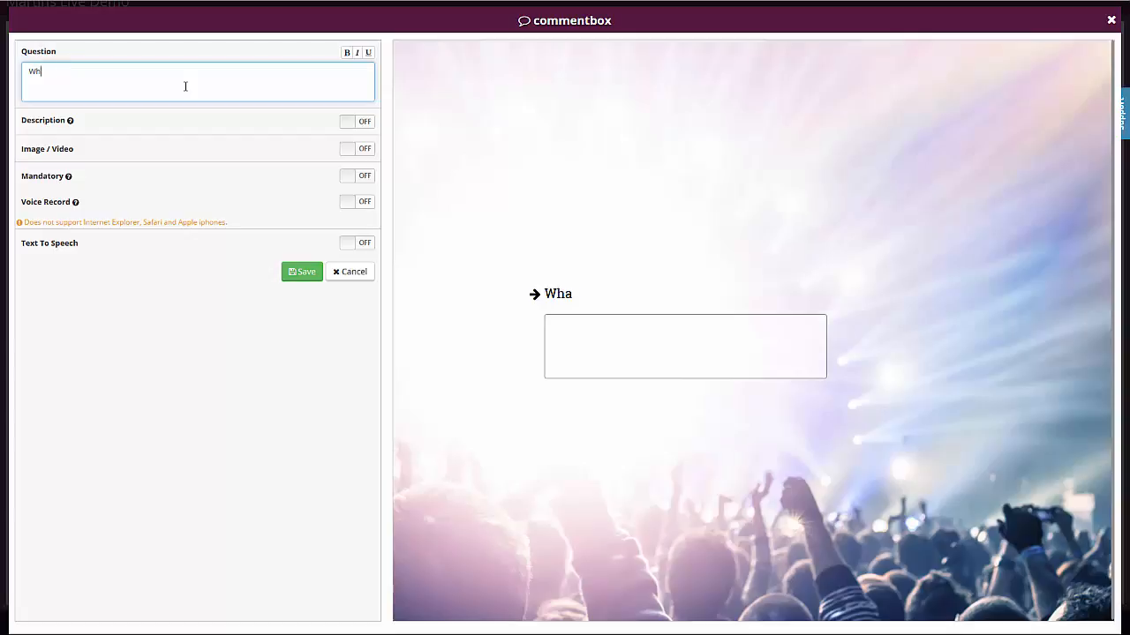
{"action": "type", "text": "do you like rap music?"}
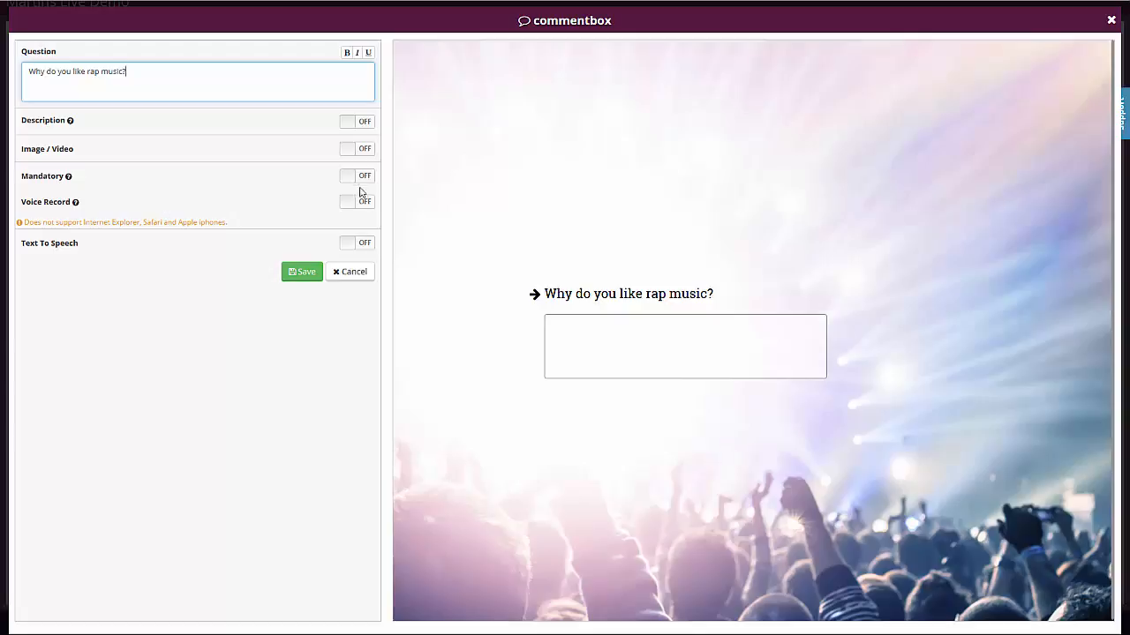
{"action": "left_click", "coordinate": [358, 212]}
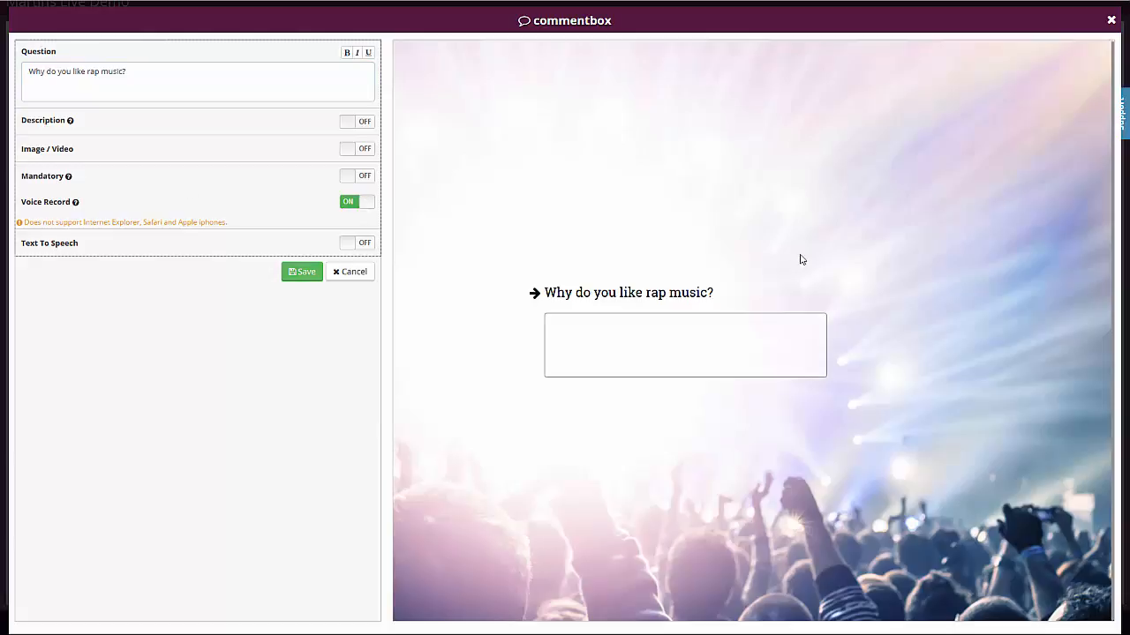
{"action": "left_click", "coordinate": [303, 273]}
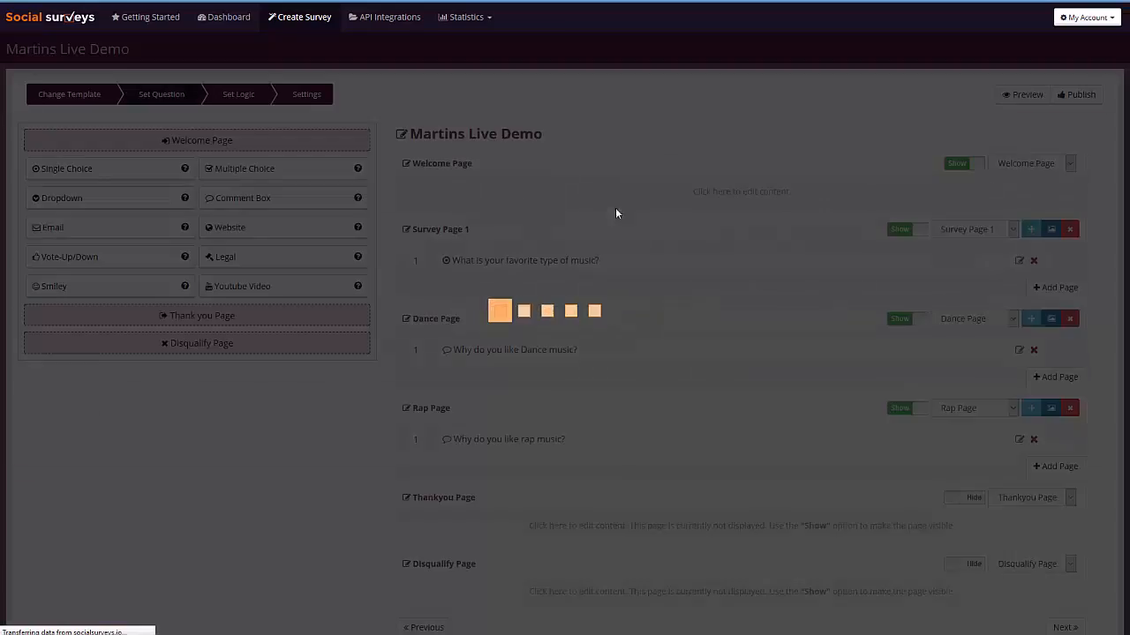
Set the Thankyou Page to Show and open its content for editing
{"action": "scroll", "coordinate": [706, 415], "scroll_direction": "down", "scroll_amount": 2}
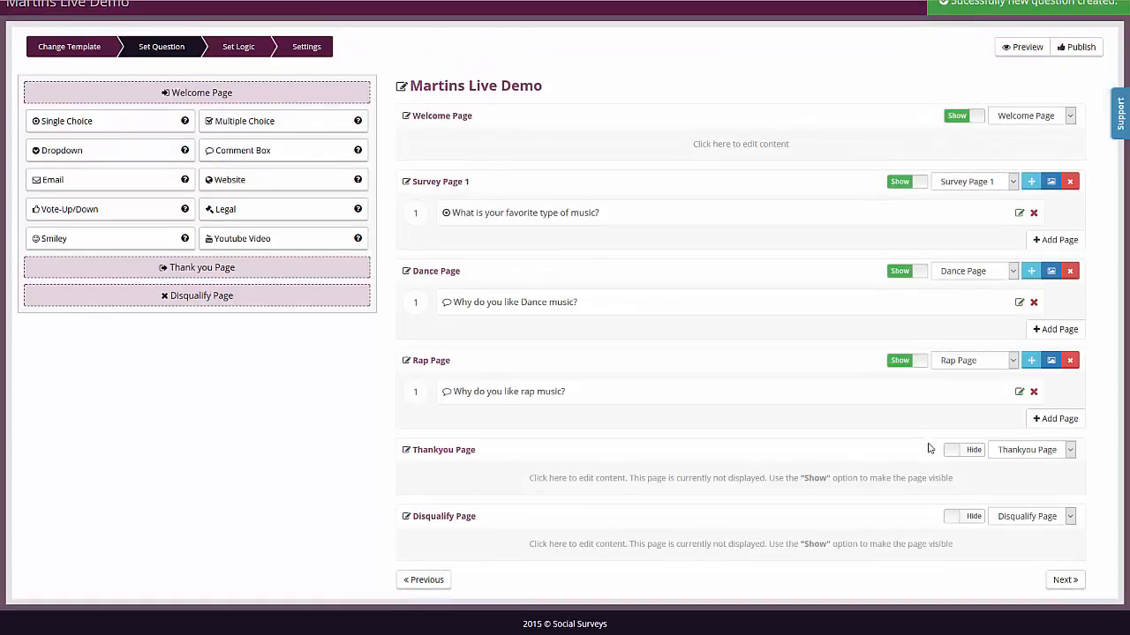
{"action": "left_click", "coordinate": [958, 452]}
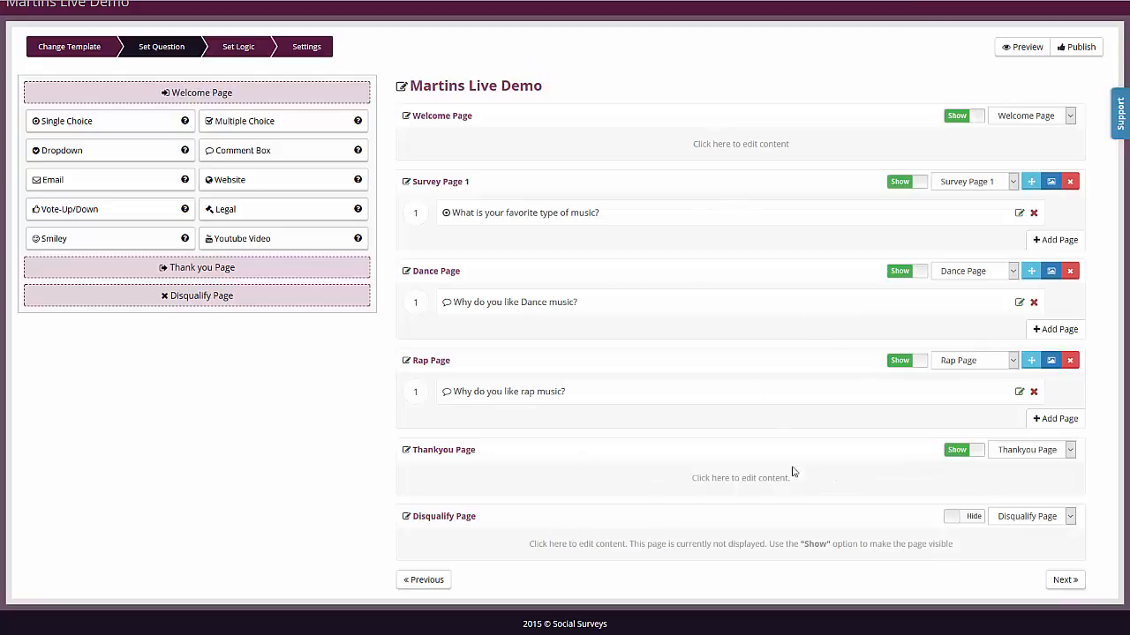
{"action": "left_click", "coordinate": [744, 476]}
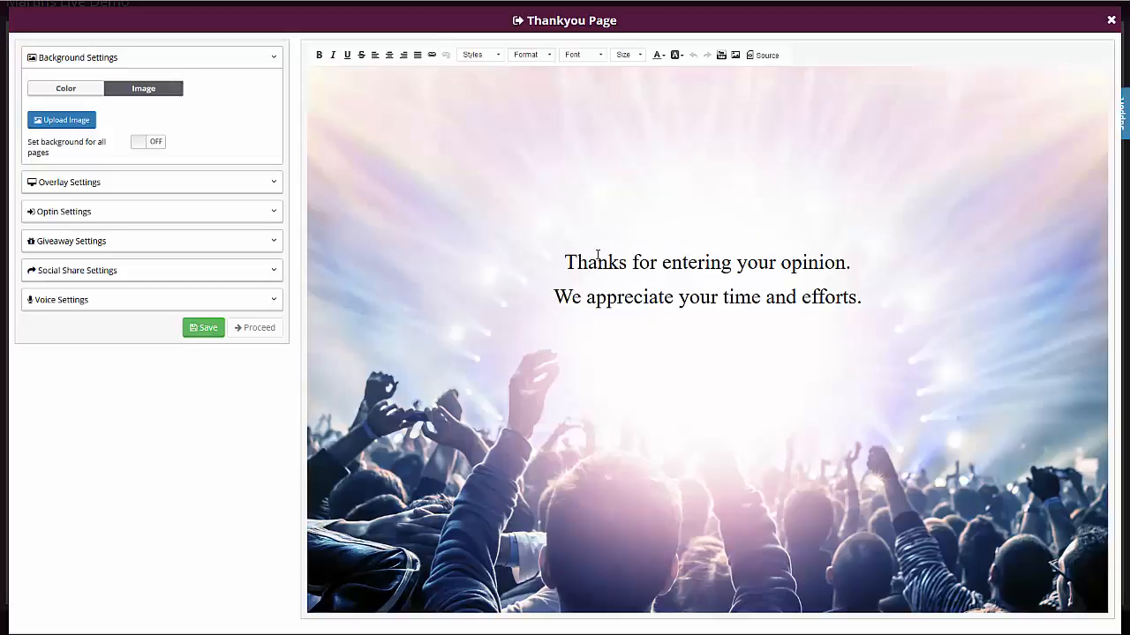
Replace the Thankyou Page's message with "Thanks for letting us know!"
{"action": "left_click", "coordinate": [597, 256]}
{"action": "left_click_drag", "start_coordinate": [566, 262], "coordinate": [636, 263]}
{"action": "left_click", "coordinate": [871, 295]}
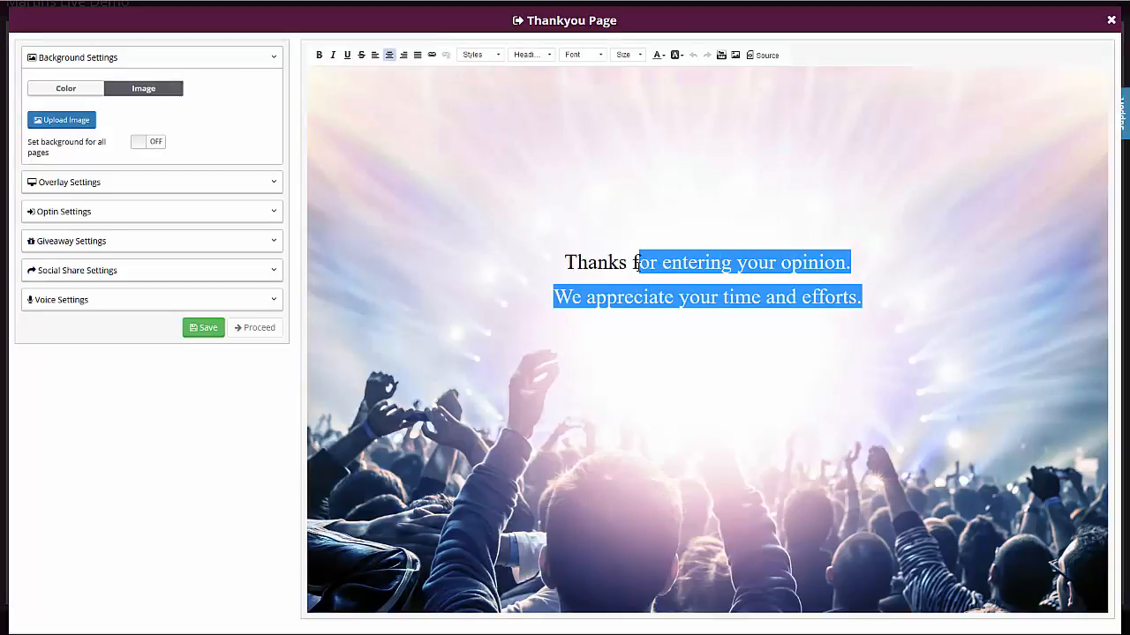
{"action": "type", "text": "or letting us n"}
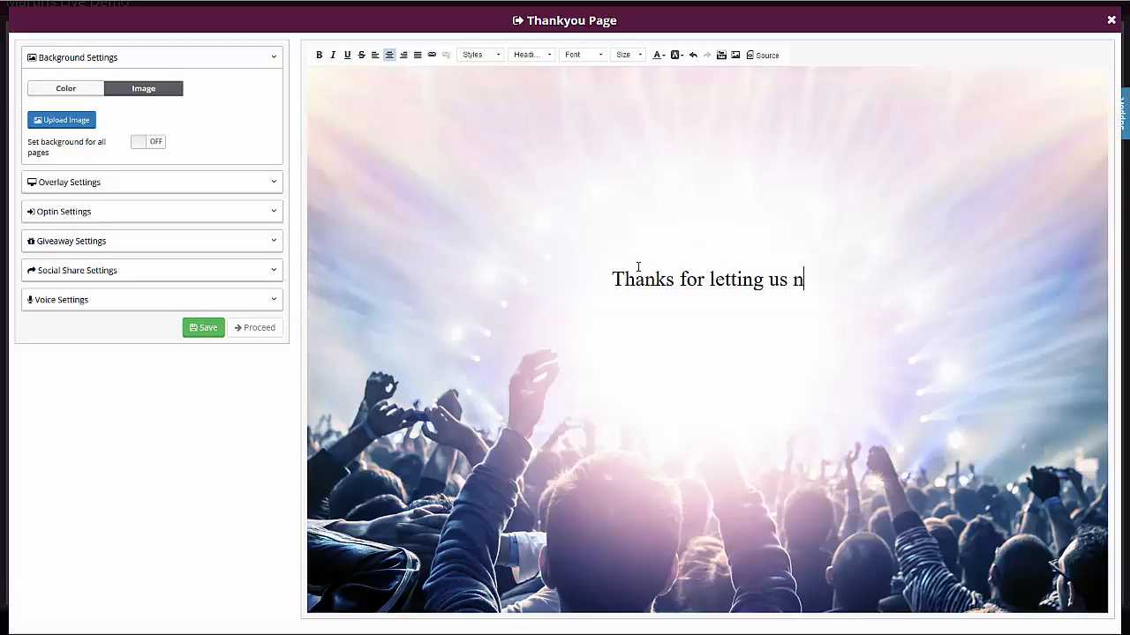
{"action": "key", "text": "BackSpace"}
{"action": "type", "text": "know!"}
Set the font of the entire thank-you message to Arial
{"action": "key", "text": "ctrl+a"}
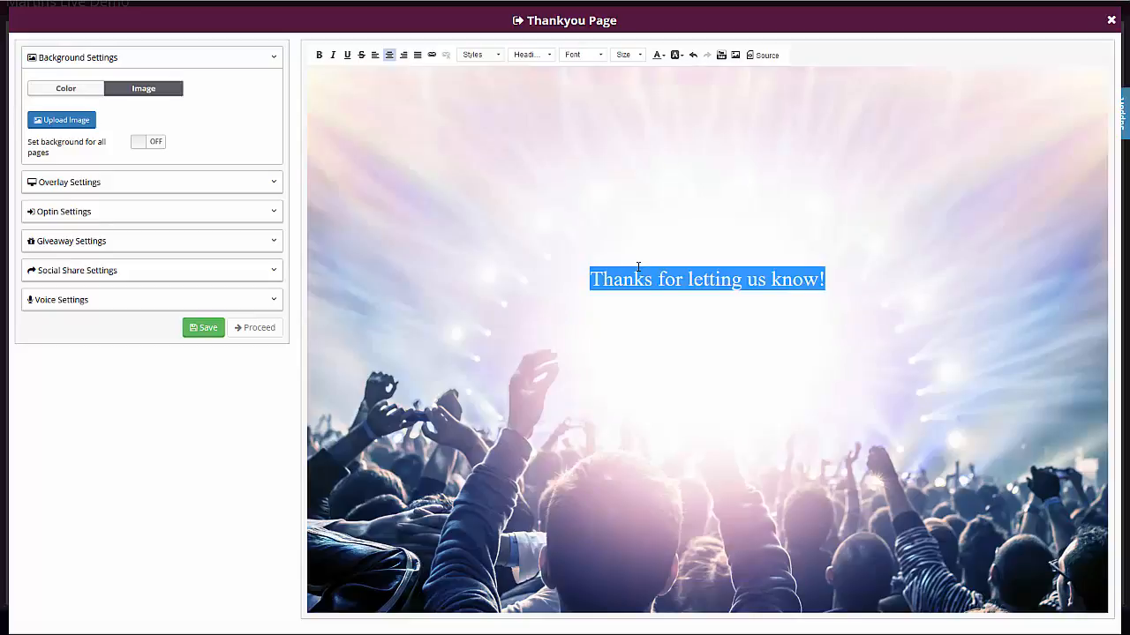
{"action": "left_click", "coordinate": [596, 58]}
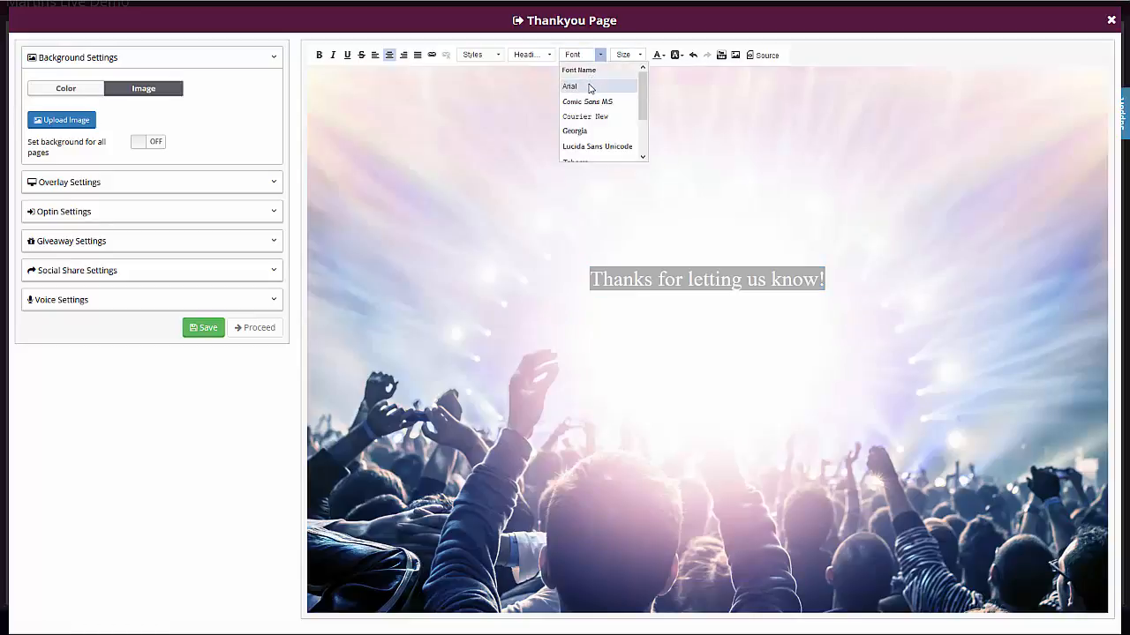
{"action": "left_click", "coordinate": [591, 87]}
{"action": "left_click", "coordinate": [785, 341]}
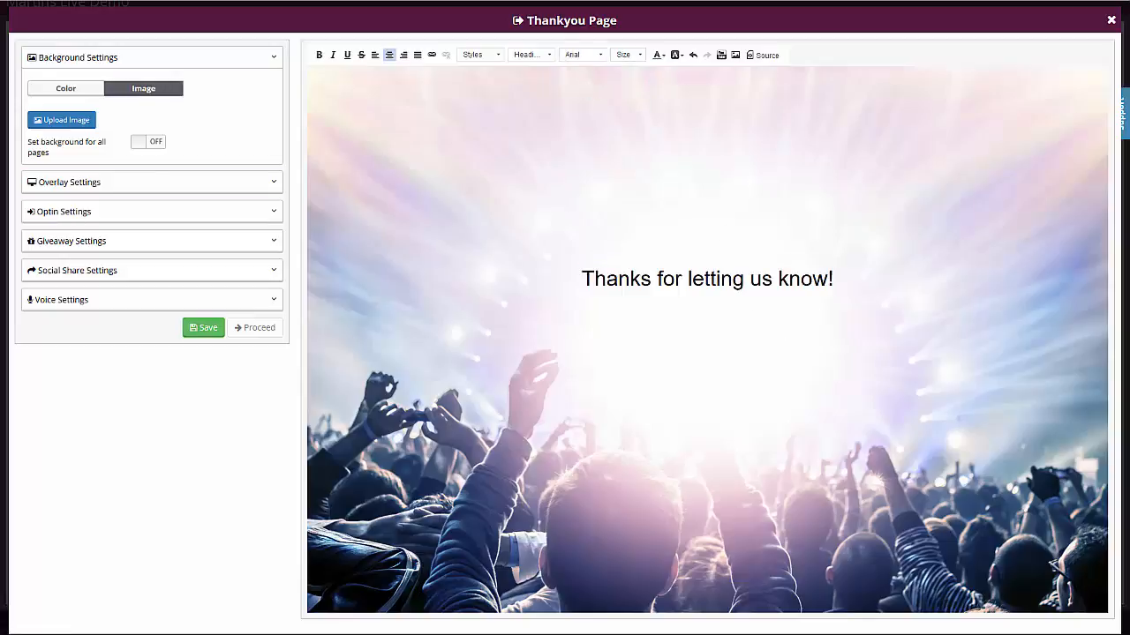
{"action": "left_click", "coordinate": [77, 245]}
{"action": "left_click", "coordinate": [120, 171]}
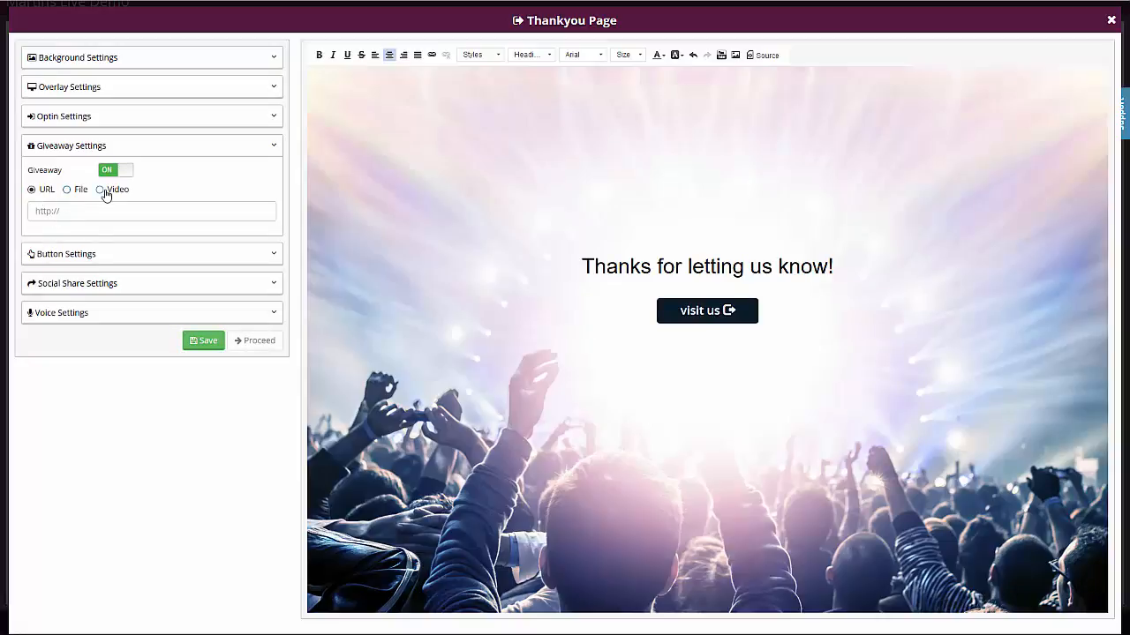
{"action": "left_click", "coordinate": [121, 172]}
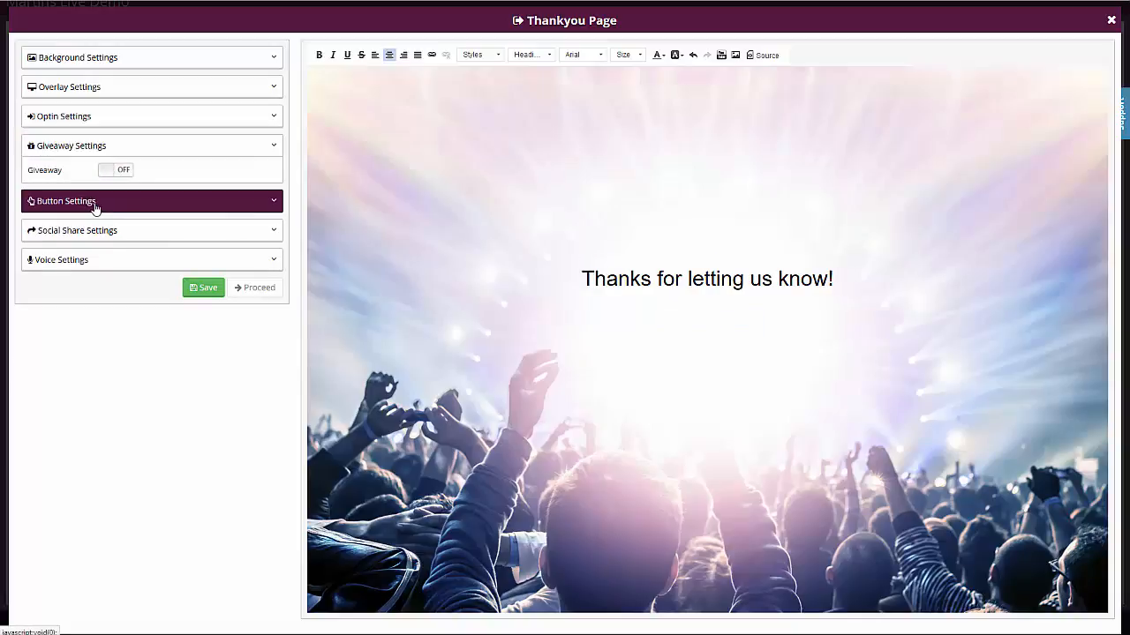
Enable Facebook Share and Google + on the Thankyou Page with Tweet off, and check the Text To Speech setting
{"action": "left_click", "coordinate": [73, 236]}
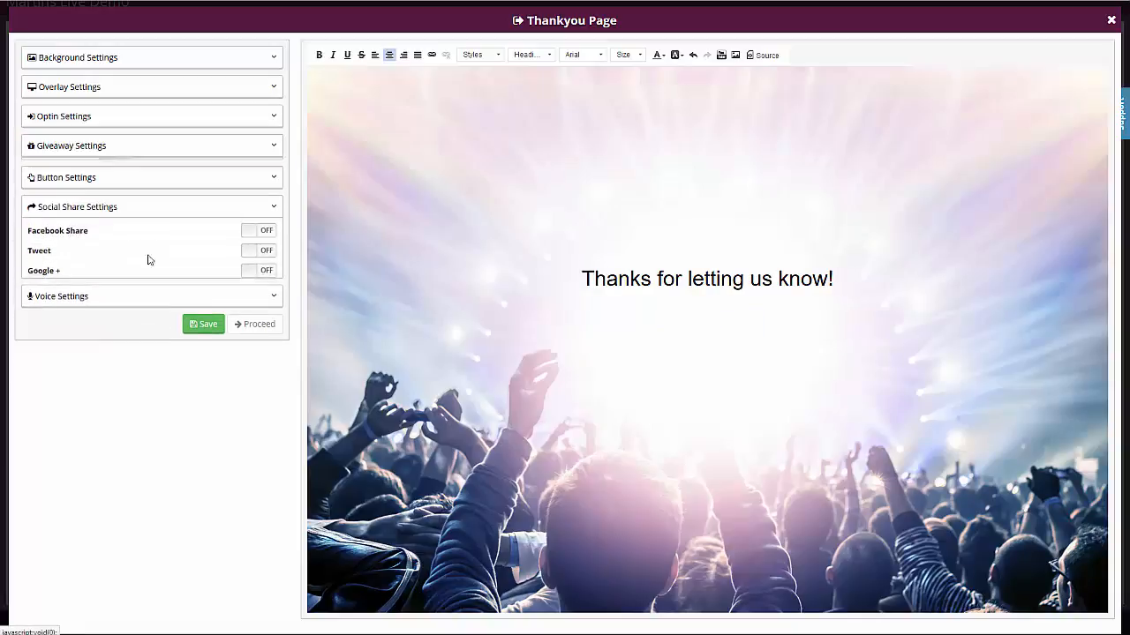
{"action": "left_click", "coordinate": [256, 231]}
{"action": "left_click", "coordinate": [262, 248]}
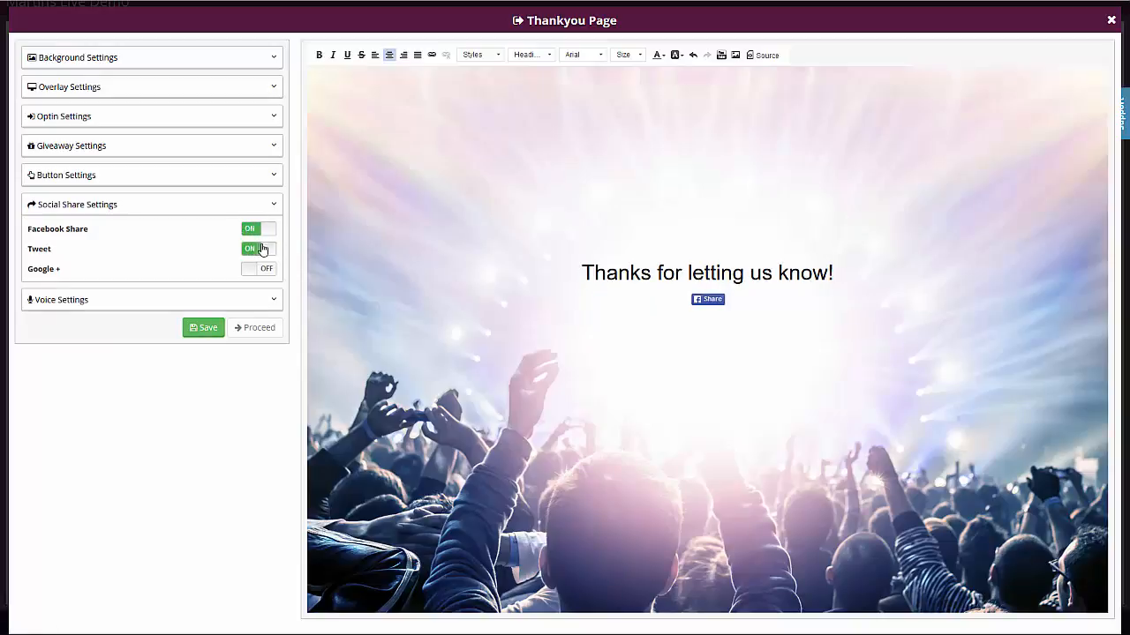
{"action": "left_click", "coordinate": [261, 271]}
{"action": "left_click", "coordinate": [264, 250]}
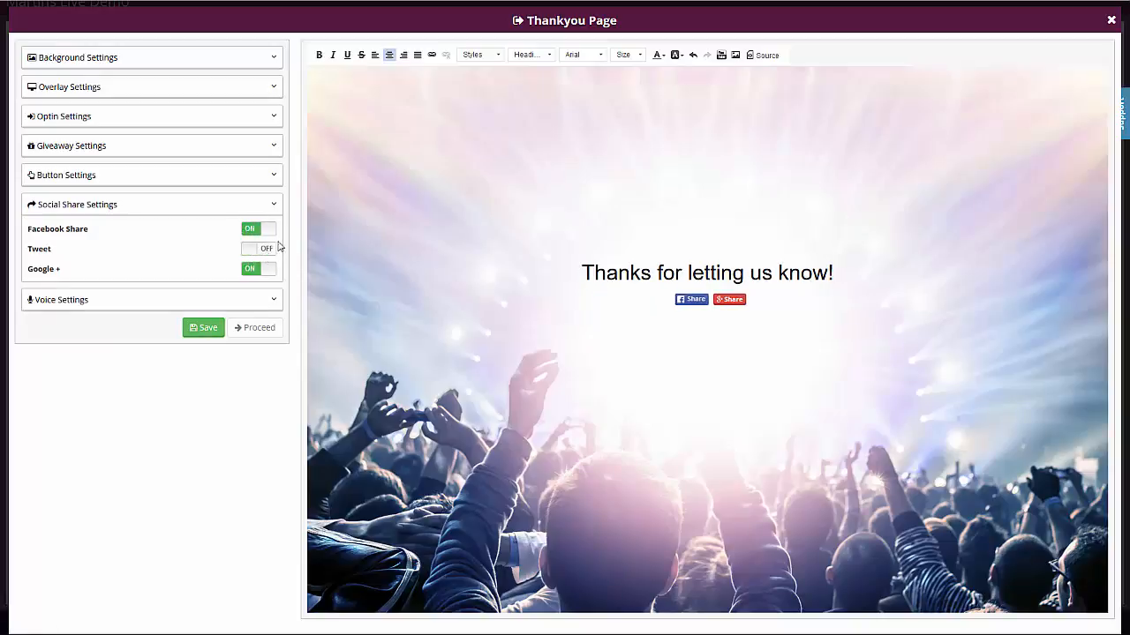
{"action": "left_click", "coordinate": [176, 205]}
{"action": "left_click", "coordinate": [95, 236]}
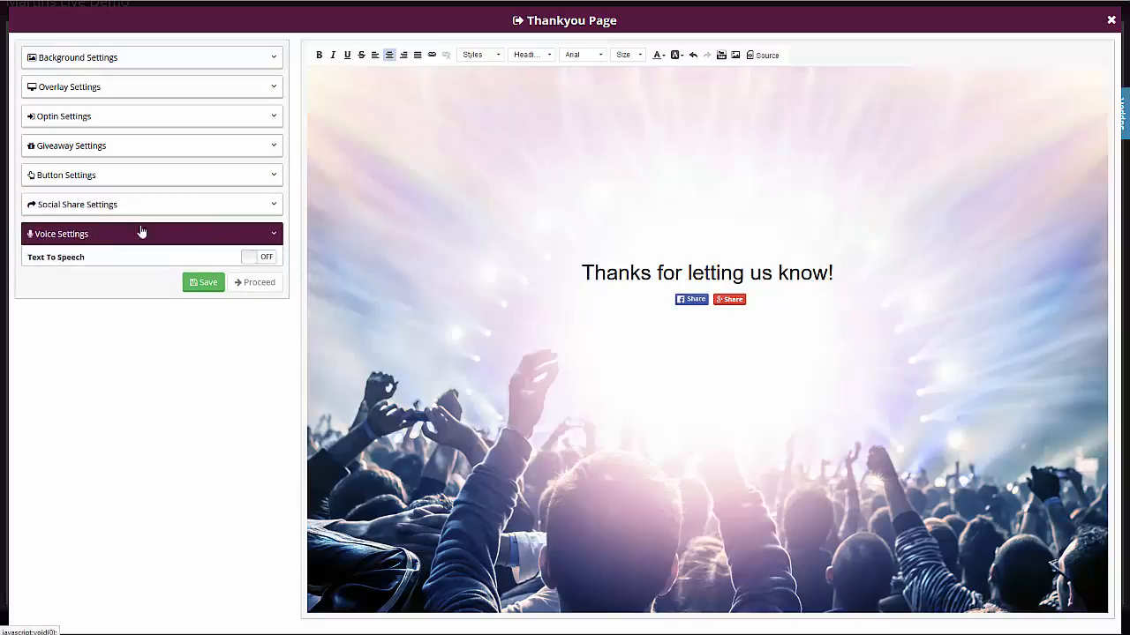
{"action": "left_click", "coordinate": [142, 233]}
Turn on the Thankyou Page's optin form and include the Name and Phone Number fields
{"action": "left_click", "coordinate": [93, 117]}
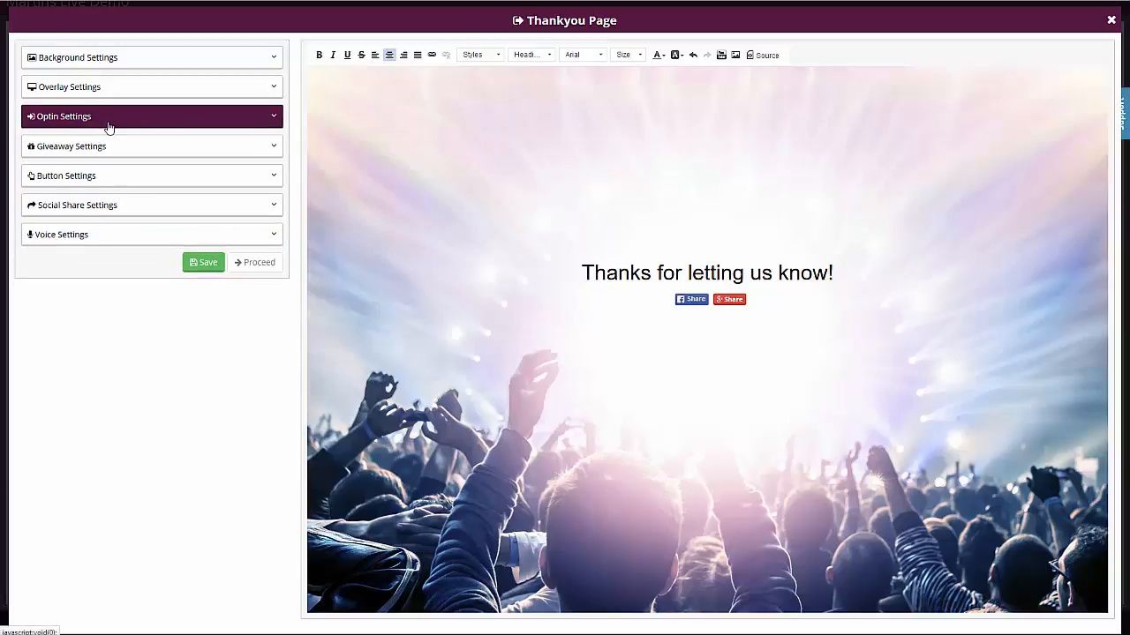
{"action": "left_click", "coordinate": [114, 141]}
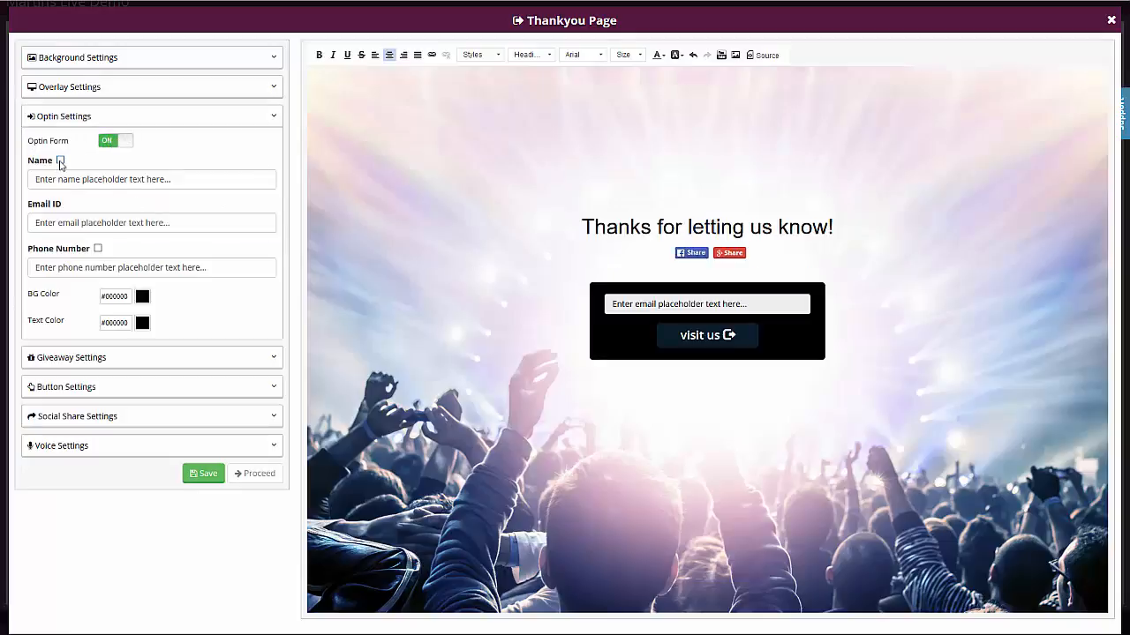
{"action": "left_click", "coordinate": [60, 161]}
{"action": "left_click", "coordinate": [98, 249]}
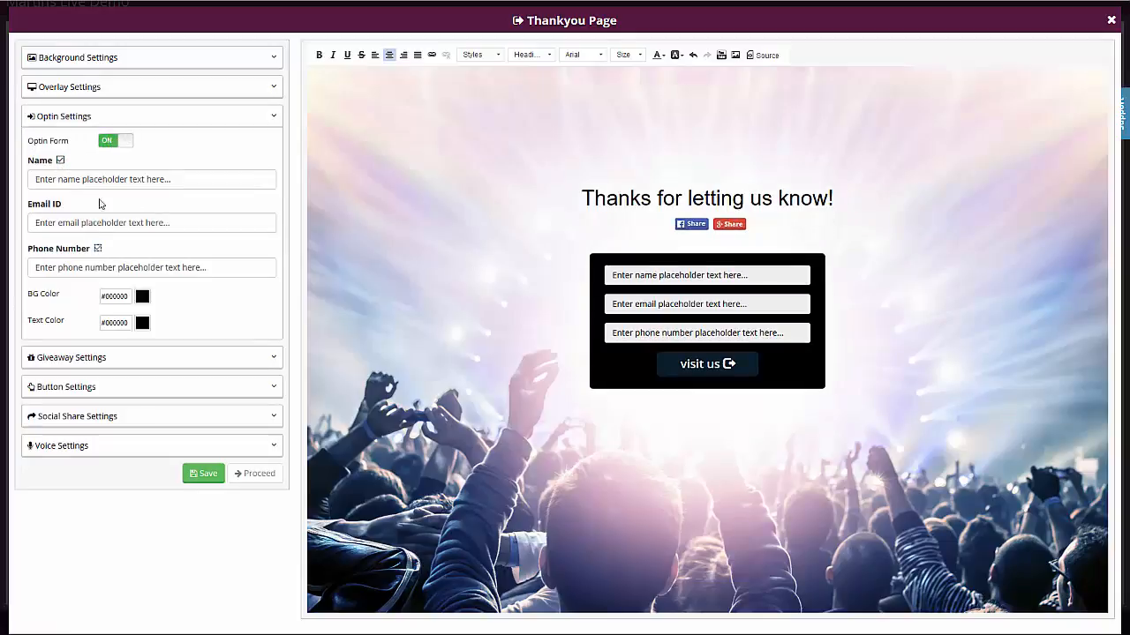
Set the optin form's placeholder texts to "Name", "Email" and "Phone"
{"action": "left_click", "coordinate": [100, 180]}
{"action": "key", "text": "ctrl+a"}
{"action": "type", "text": "Name"}
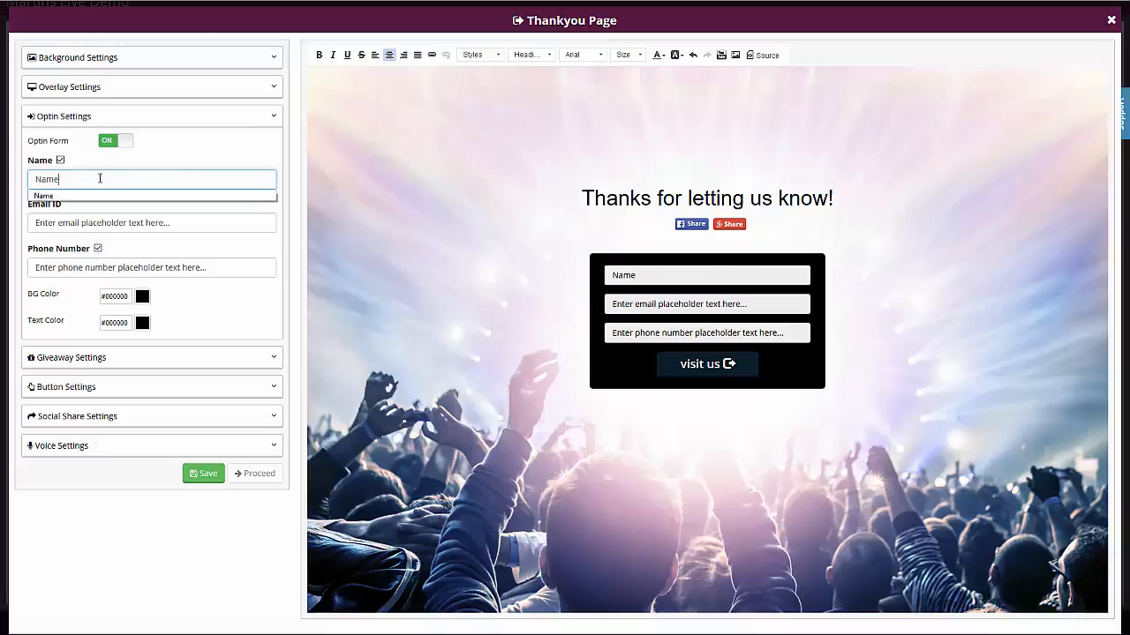
{"action": "key", "text": "Tab"}
{"action": "type", "text": "Email"}
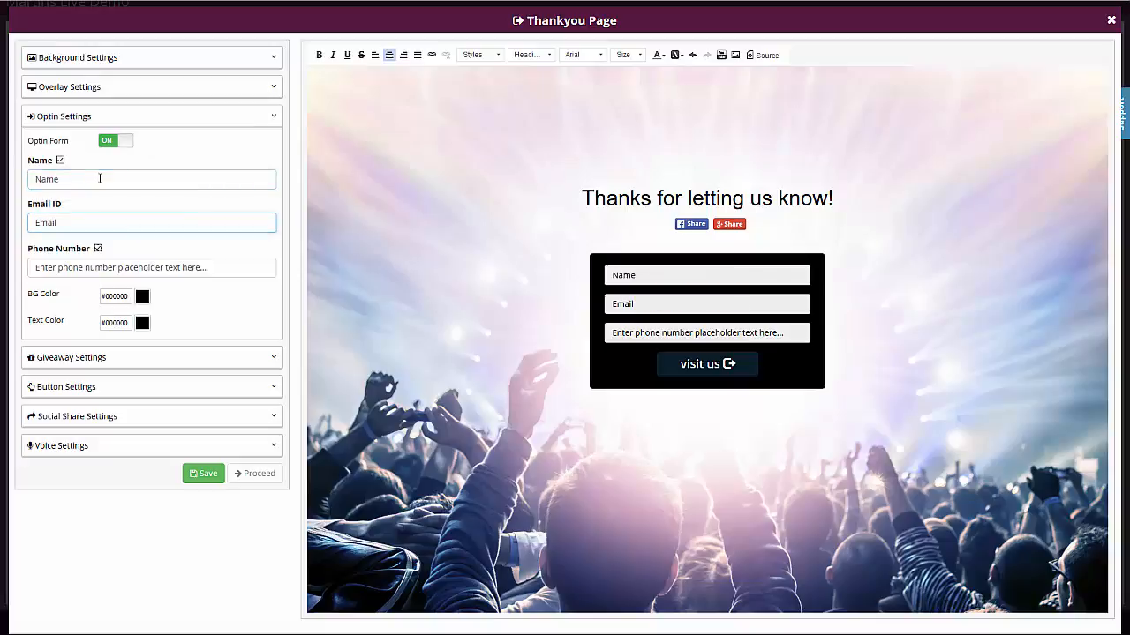
{"action": "left_click", "coordinate": [120, 271]}
{"action": "key", "text": "ctrl+a"}
{"action": "type", "text": "Pho"}
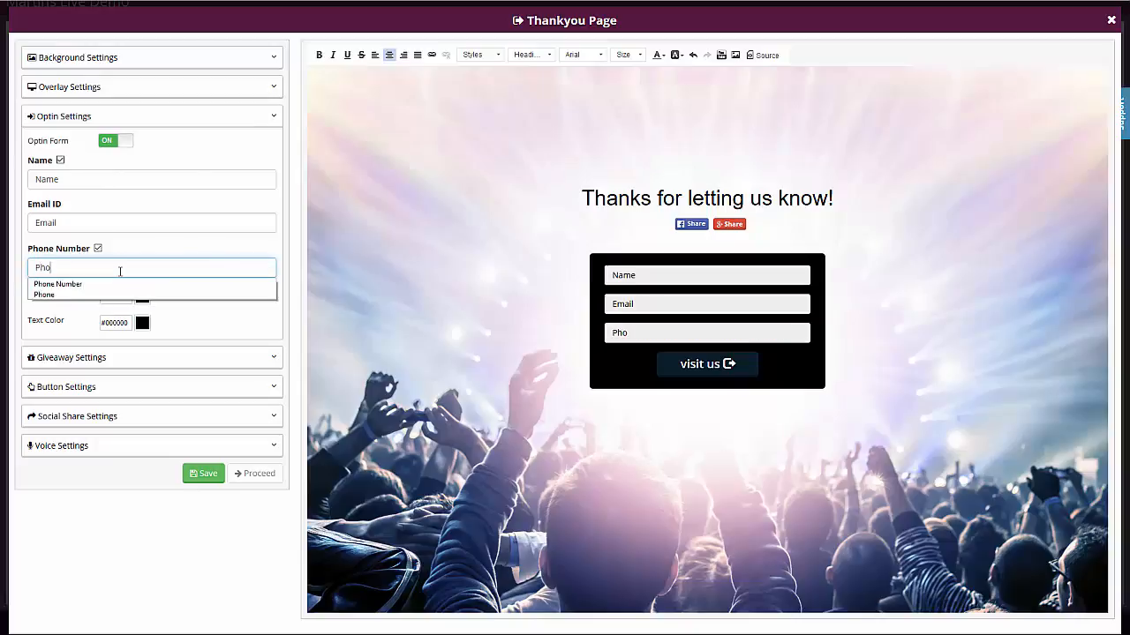
{"action": "type", "text": "ne"}
{"action": "left_click", "coordinate": [157, 296]}
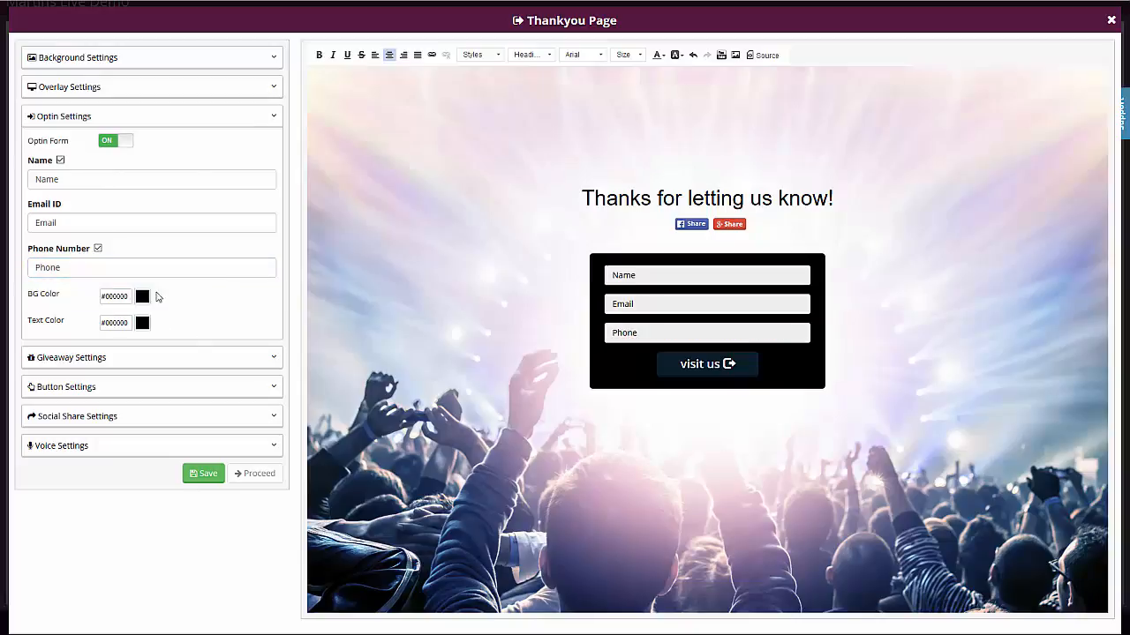
Change the optin form's background color to golden yellow #f0c346
{"action": "left_click", "coordinate": [142, 296]}
{"action": "left_click", "coordinate": [189, 364]}
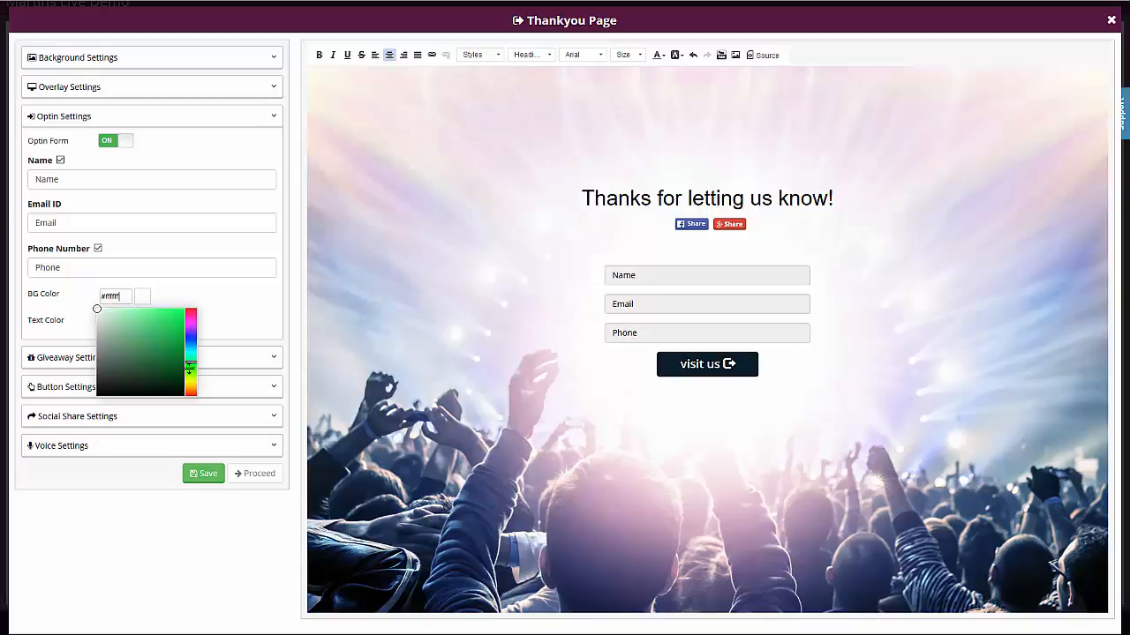
{"action": "left_click_drag", "start_coordinate": [189, 364], "coordinate": [189, 386]}
{"action": "left_click", "coordinate": [172, 316]}
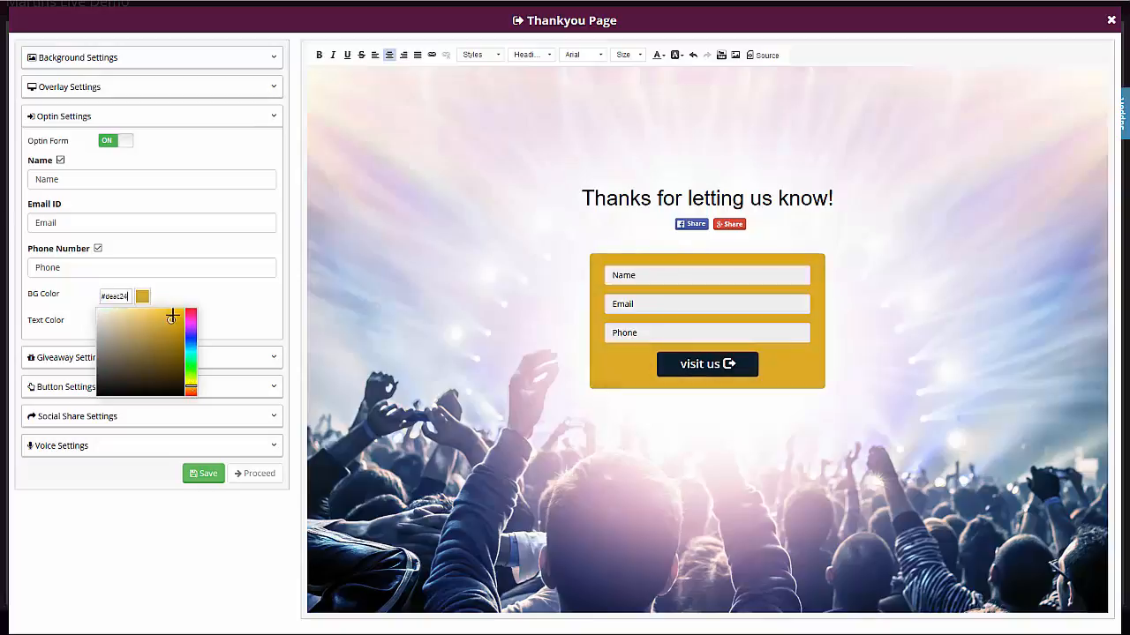
{"action": "mouse_move", "coordinate": [172, 317]}
{"action": "left_mouse_down"}
{"action": "mouse_move", "coordinate": [174, 304]}
{"action": "mouse_move", "coordinate": [159, 314]}
{"action": "left_mouse_up"}
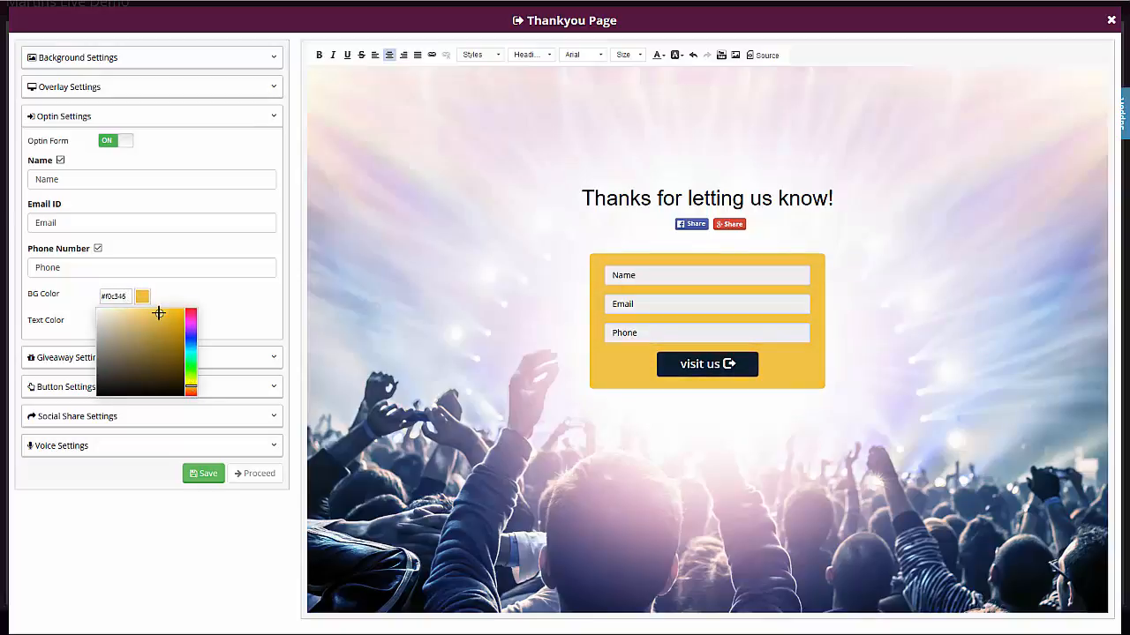
{"action": "left_click", "coordinate": [205, 300]}
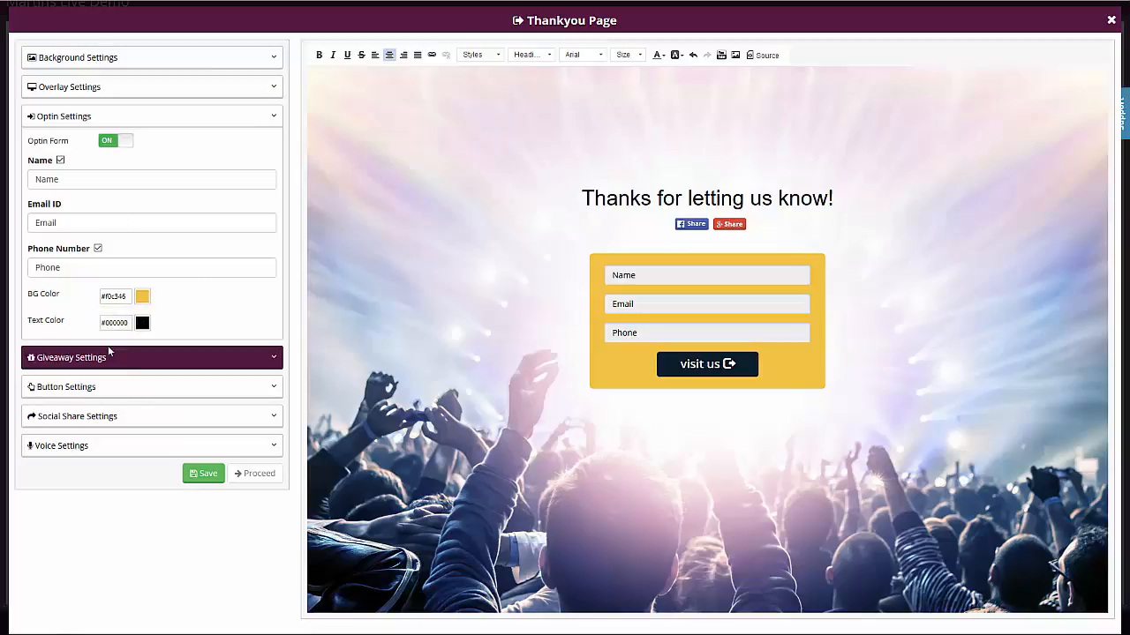
Change the Thankyou Page's button text to "Submit Survey"
{"action": "left_click", "coordinate": [83, 387]}
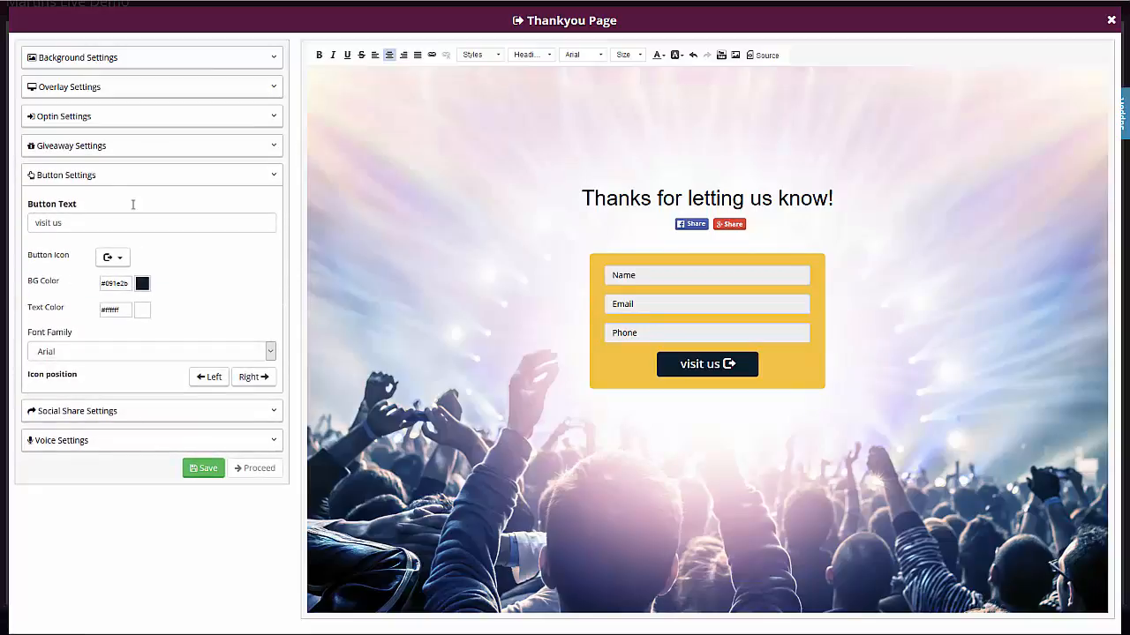
{"action": "triple_click", "coordinate": [98, 222]}
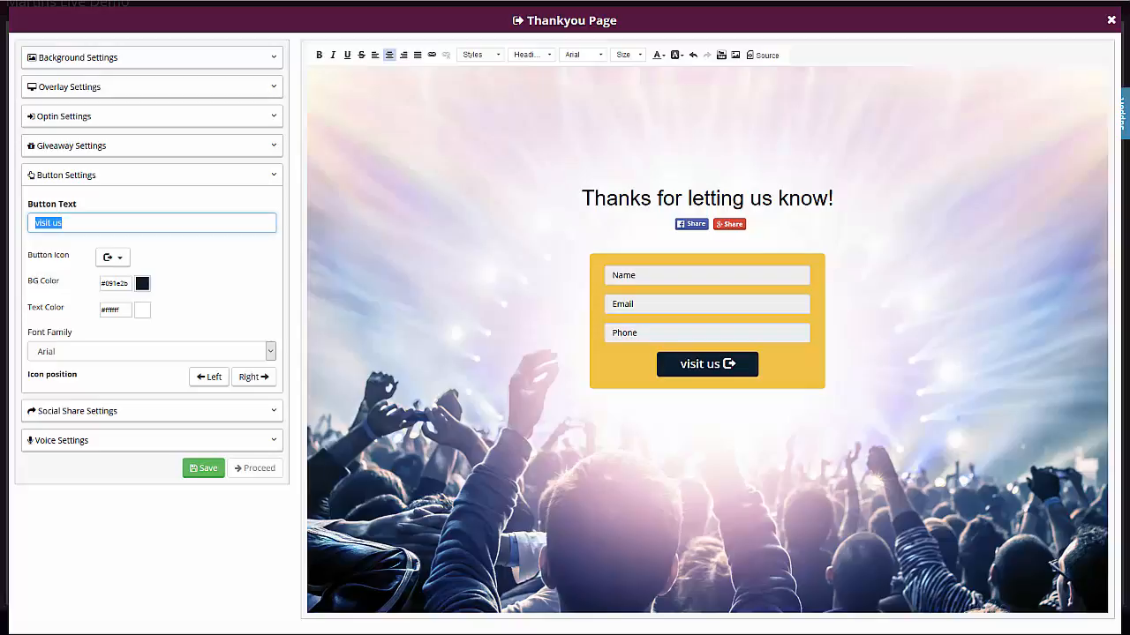
{"action": "type", "text": "Submit Survey"}
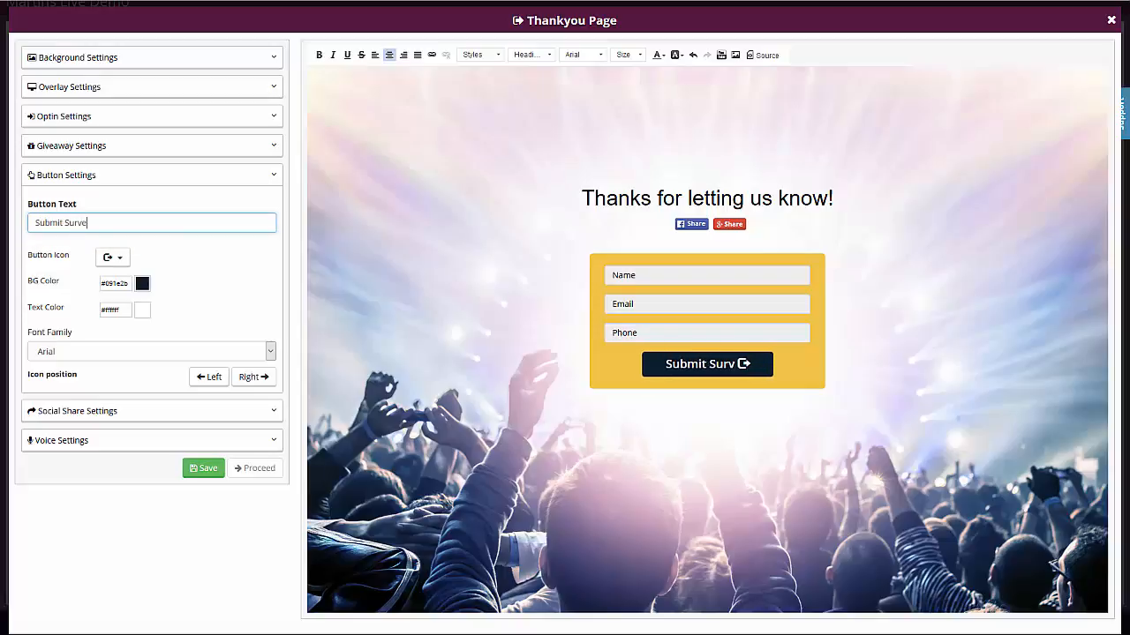
Set the Thankyou Page button's background color to red #de2424, then save the page and proceed to the question overview
{"action": "left_click", "coordinate": [142, 283]}
{"action": "left_click", "coordinate": [166, 304]}
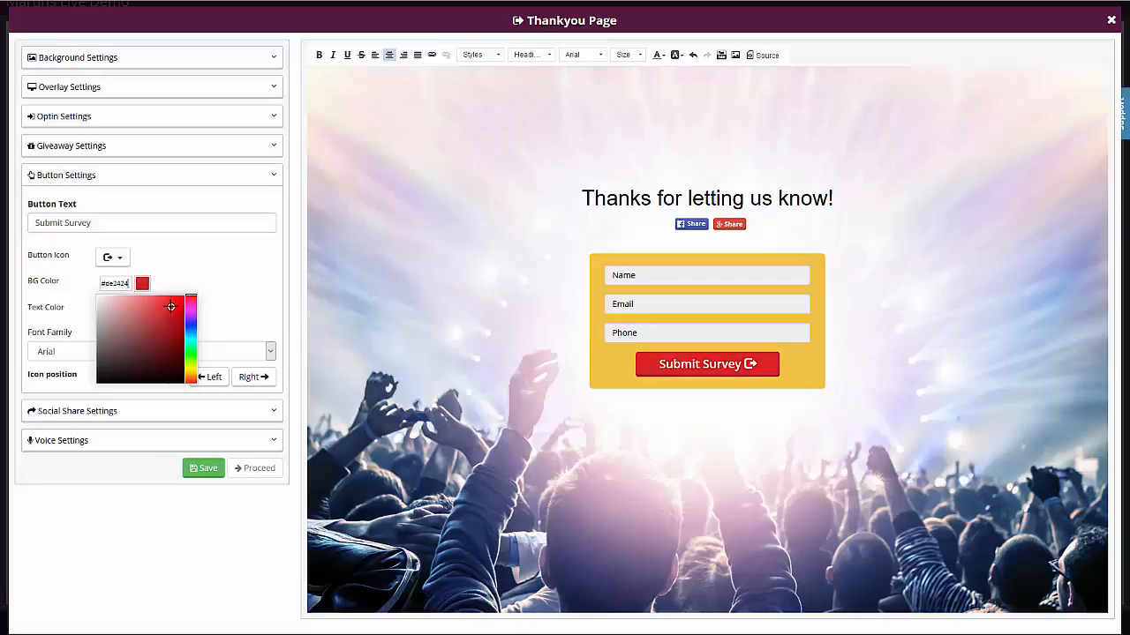
{"action": "left_click", "coordinate": [189, 280]}
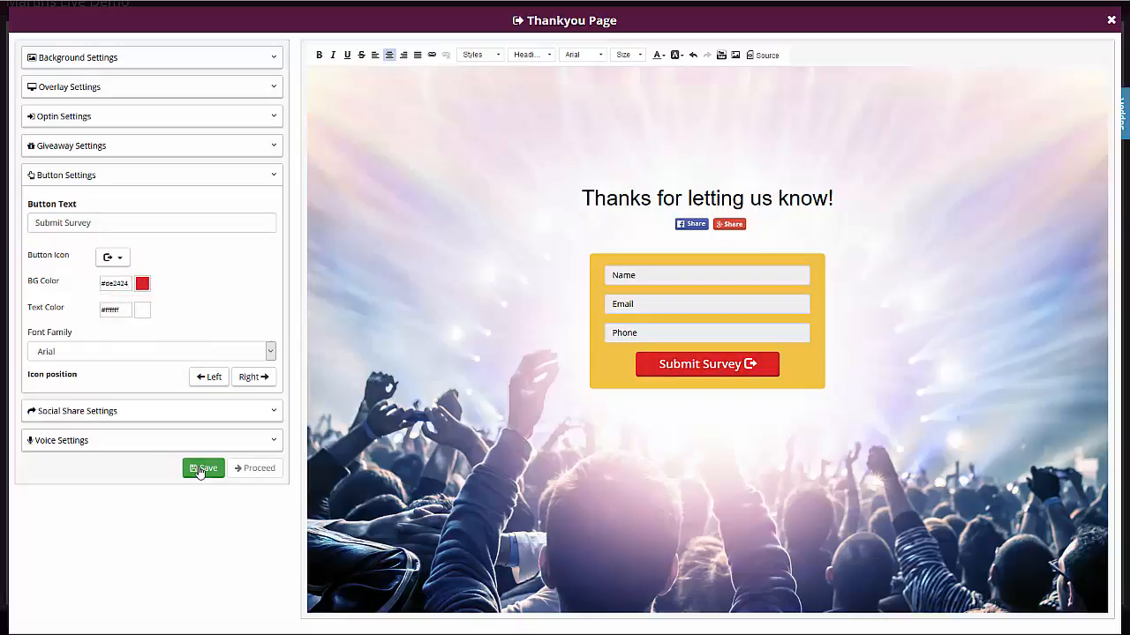
{"action": "left_click", "coordinate": [201, 471]}
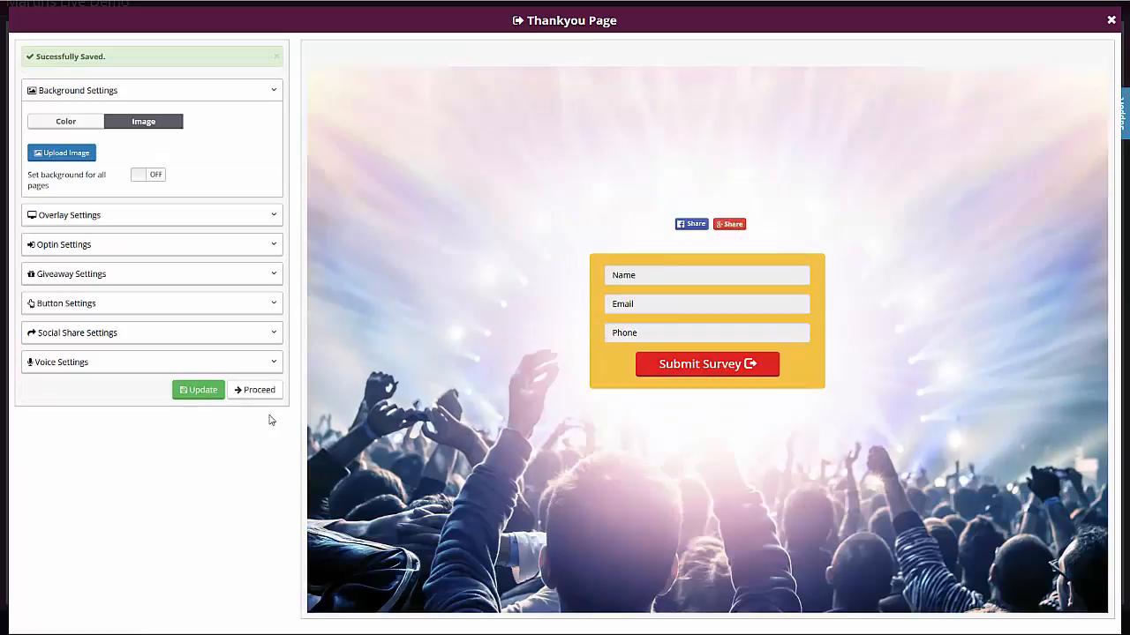
{"action": "left_click", "coordinate": [256, 394]}
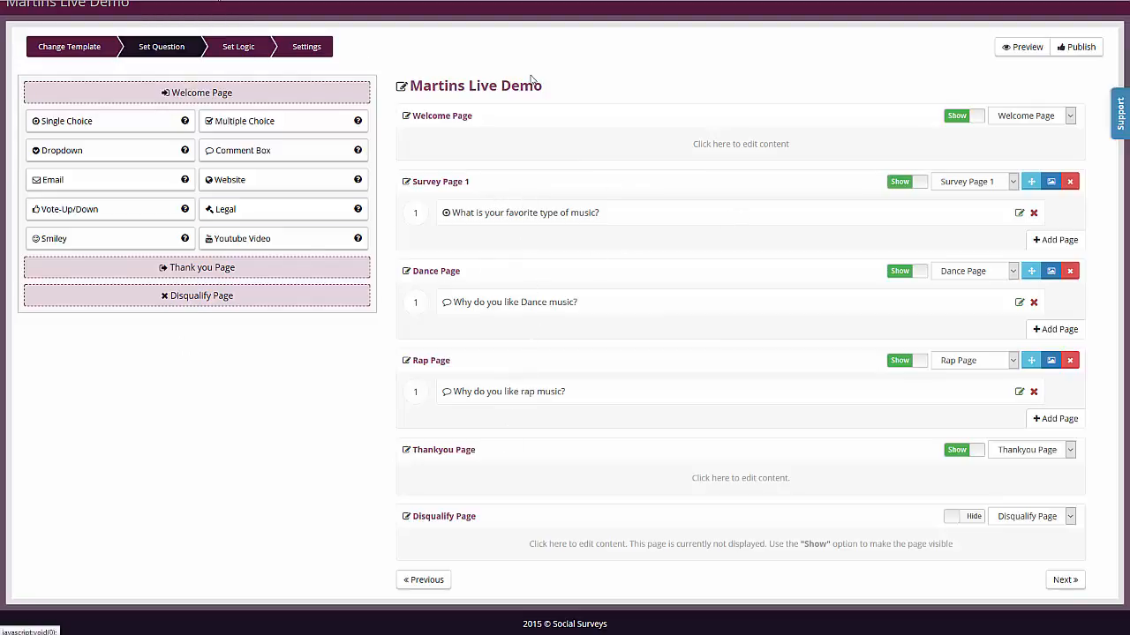
Add a logic rule that sends respondents answering Dance to "What is your favorite type of music?" to the Dance Page
{"action": "left_click", "coordinate": [237, 48]}
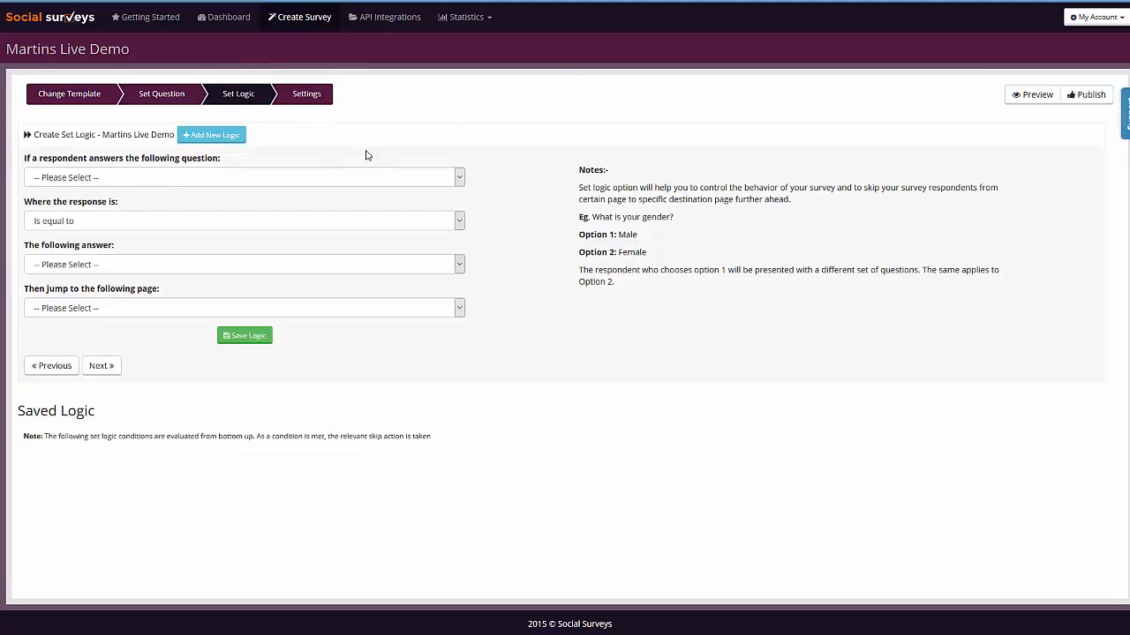
{"action": "left_click", "coordinate": [159, 178]}
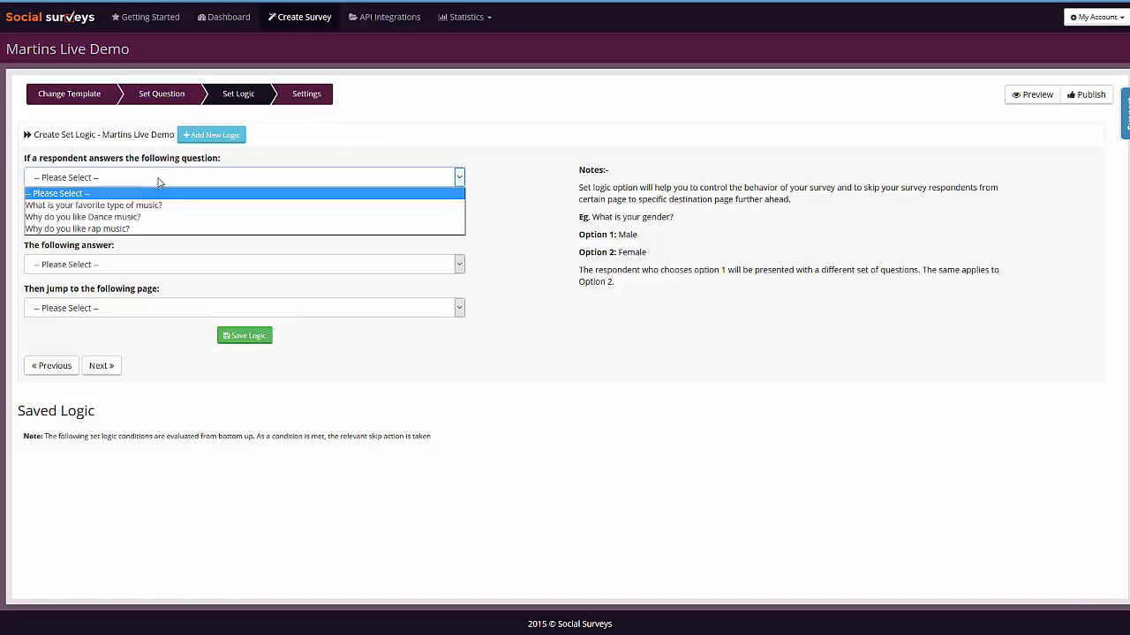
{"action": "left_click", "coordinate": [83, 206]}
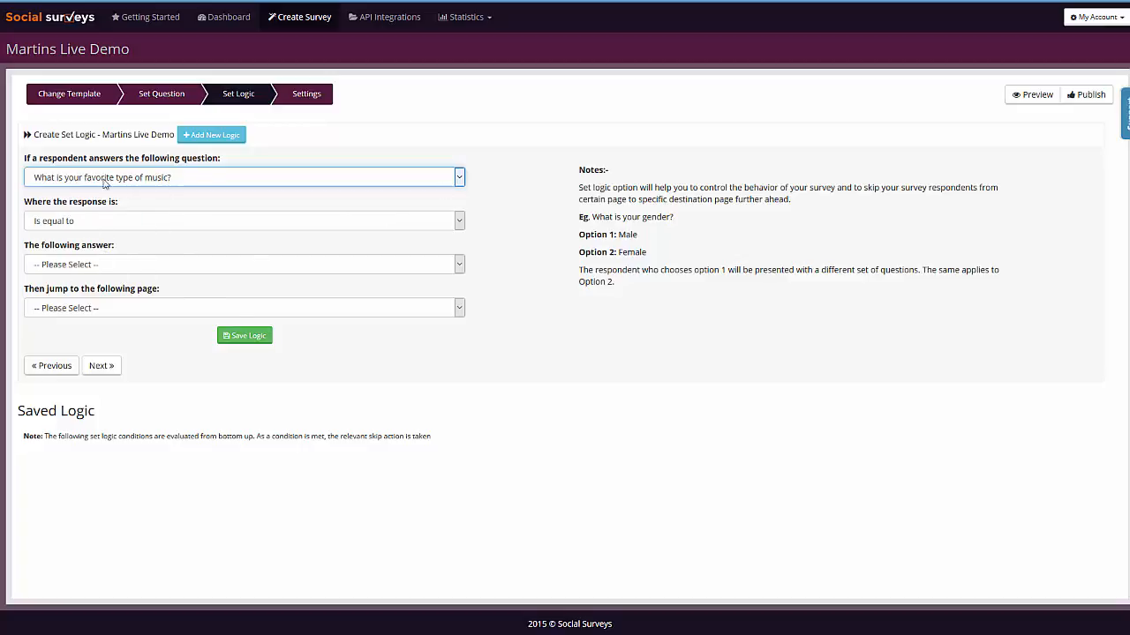
{"action": "left_click", "coordinate": [78, 266]}
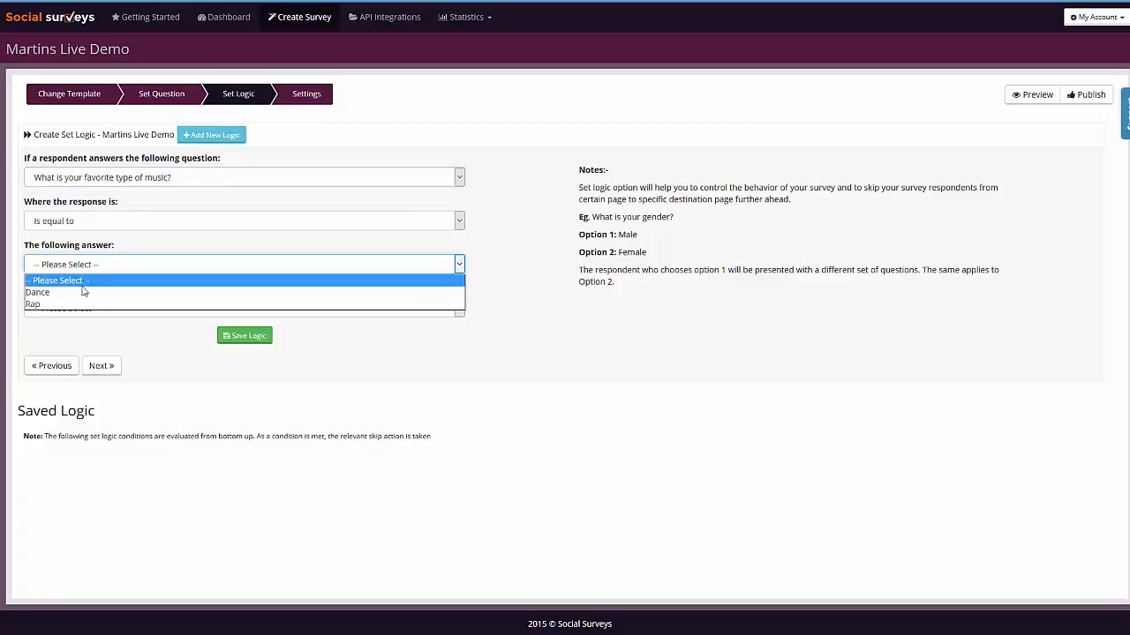
{"action": "left_click", "coordinate": [72, 293]}
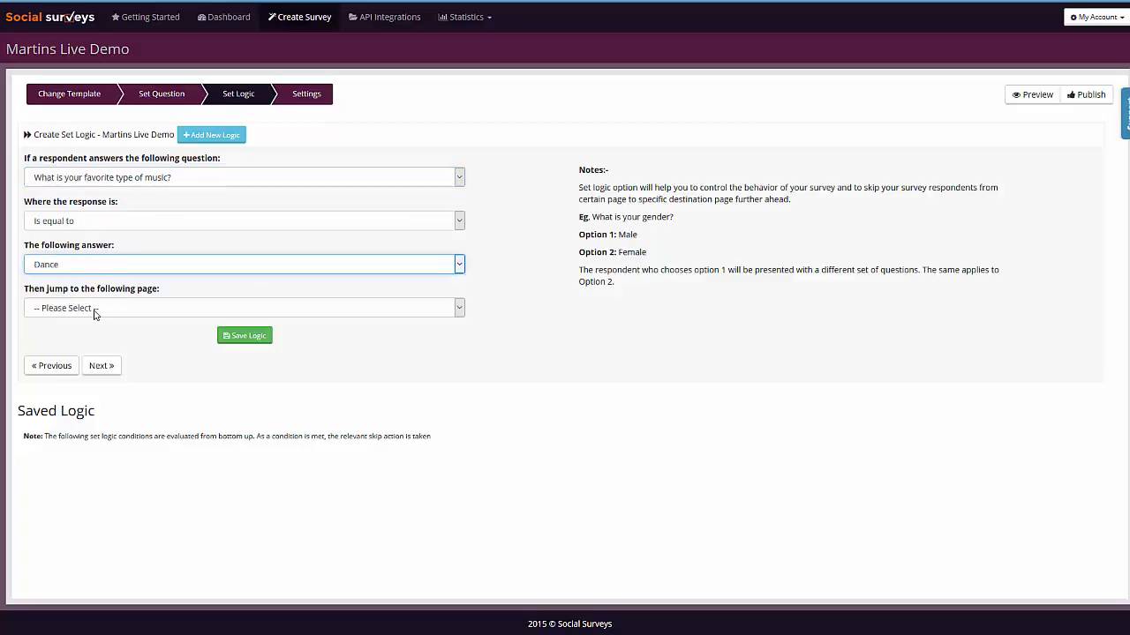
{"action": "left_click", "coordinate": [93, 308]}
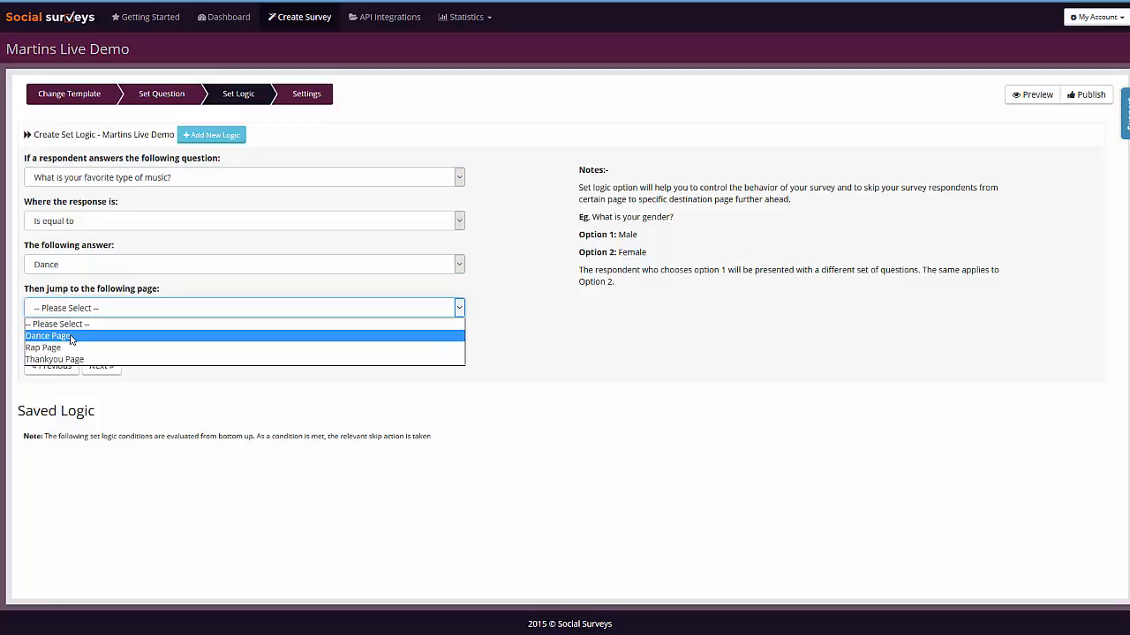
{"action": "left_click", "coordinate": [71, 338]}
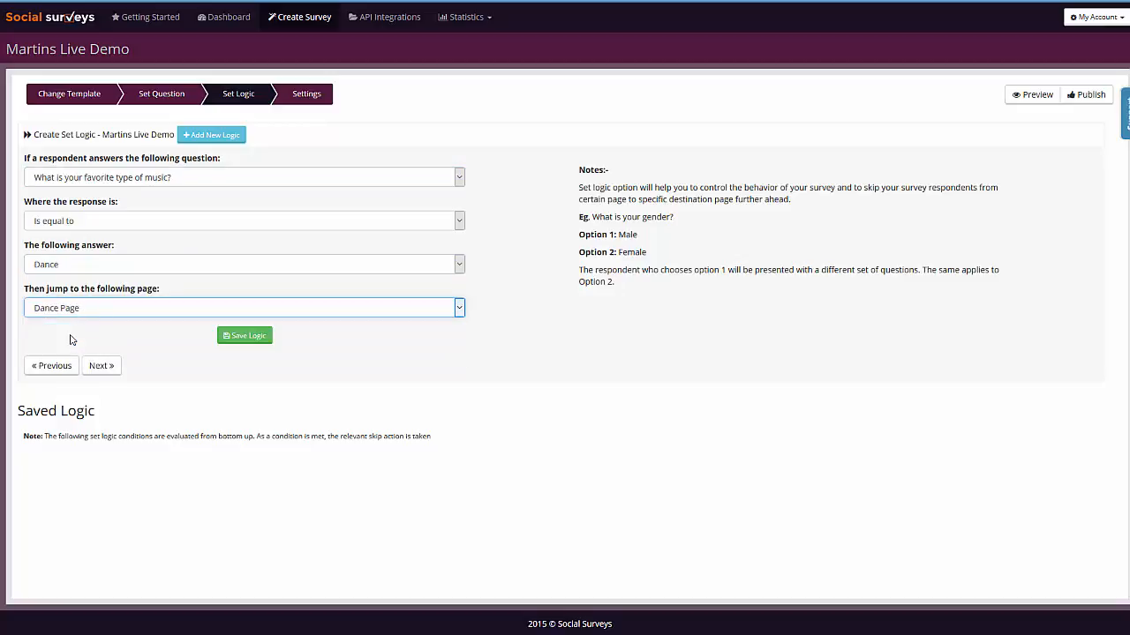
{"action": "left_click", "coordinate": [232, 340]}
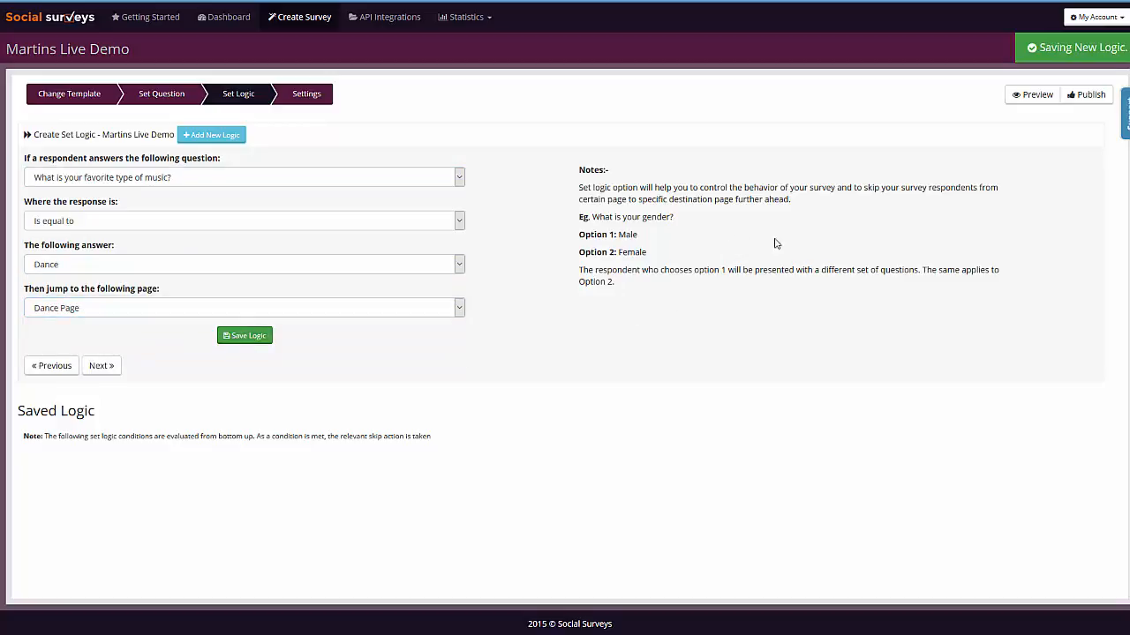
Add a logic rule that sends respondents answering Rap to "What is your favorite type of music?" to the Rap Page
{"action": "left_click", "coordinate": [140, 178]}
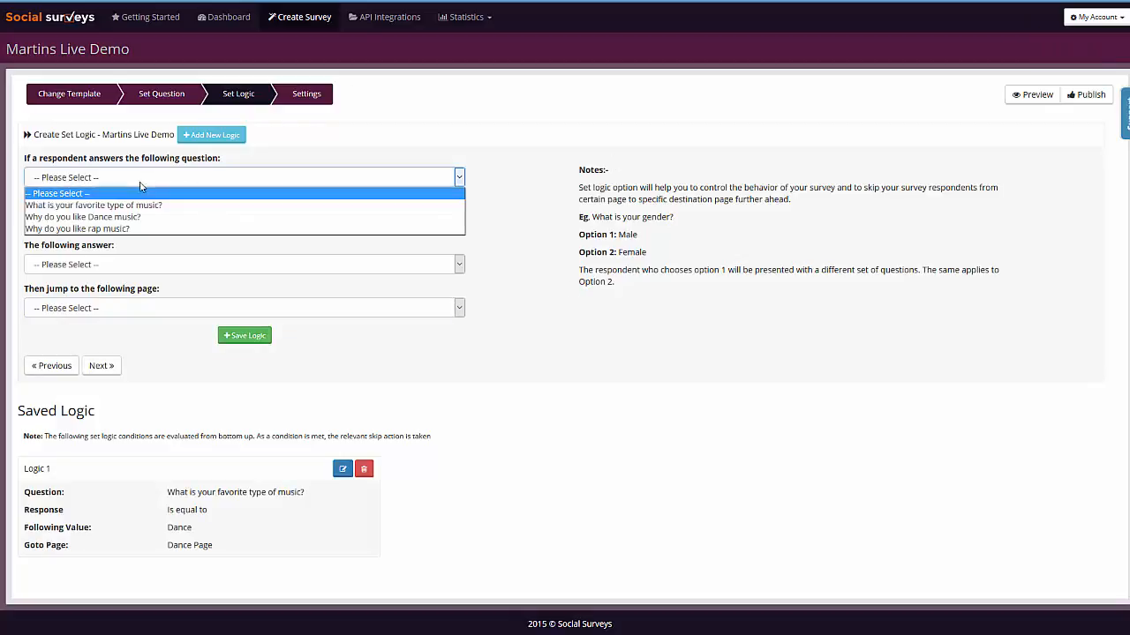
{"action": "left_click", "coordinate": [71, 204]}
{"action": "left_click", "coordinate": [108, 263]}
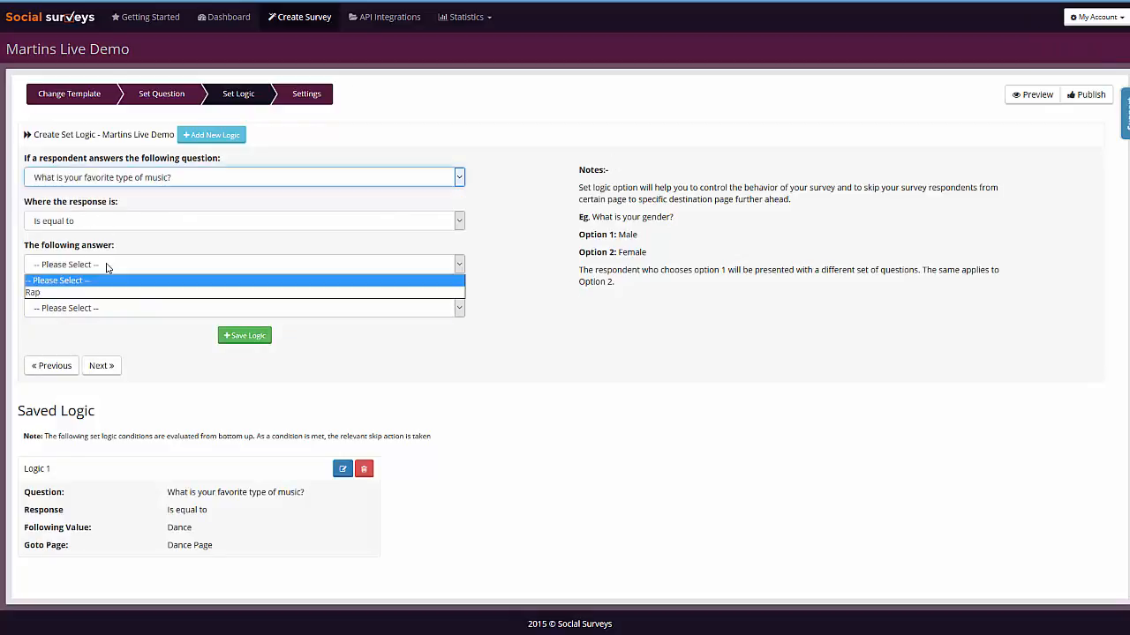
{"action": "left_click", "coordinate": [74, 293]}
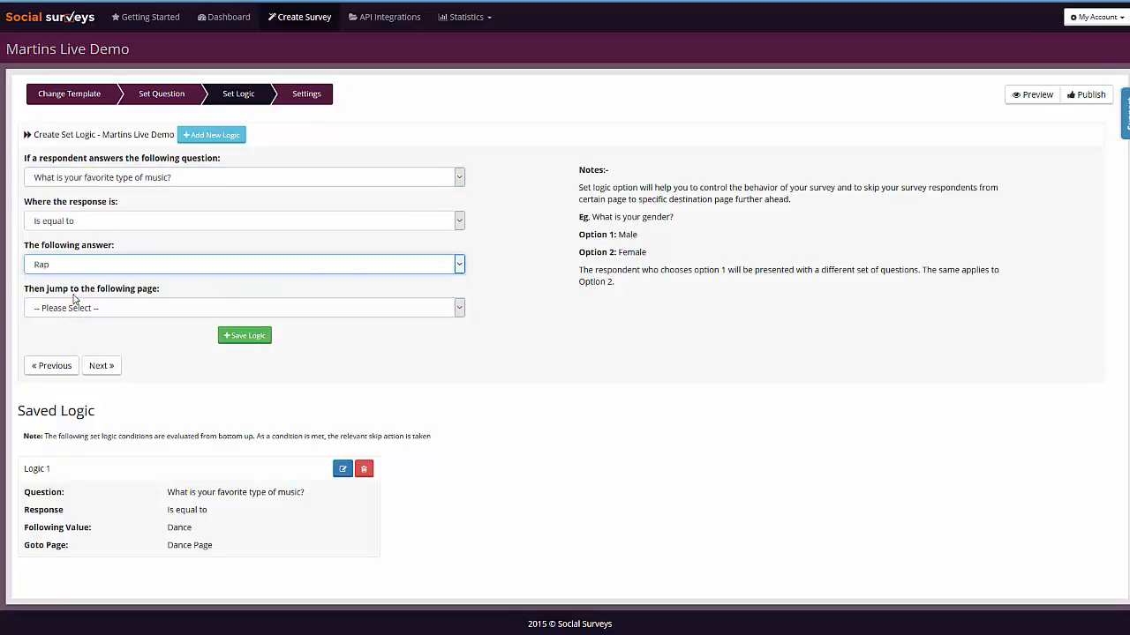
{"action": "left_click", "coordinate": [78, 308]}
{"action": "left_click", "coordinate": [71, 347]}
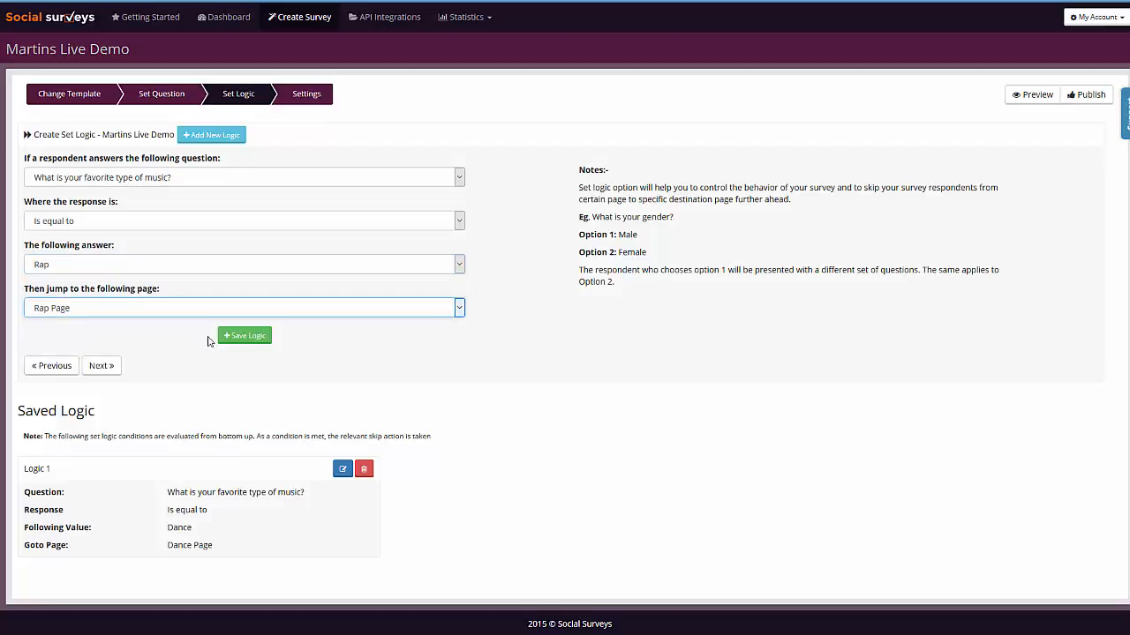
{"action": "left_click", "coordinate": [243, 336]}
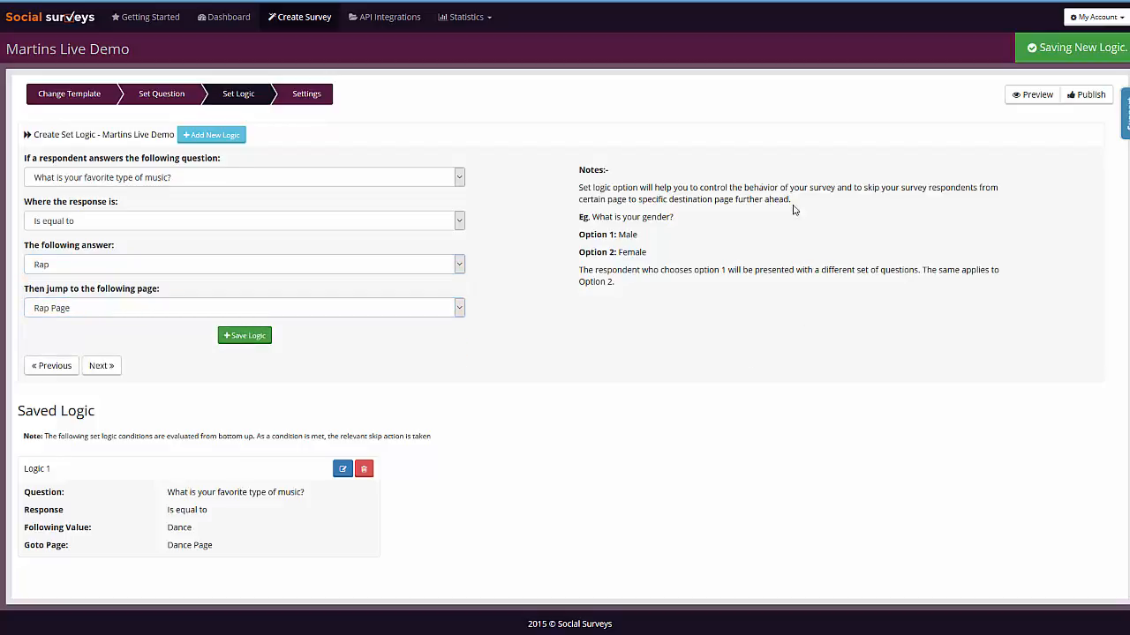
Save a logic rule that jumps to the Thankyou Page after any response to "Why do you like Dance music?", with no giveaway
{"action": "left_click", "coordinate": [267, 181]}
{"action": "left_click", "coordinate": [110, 217]}
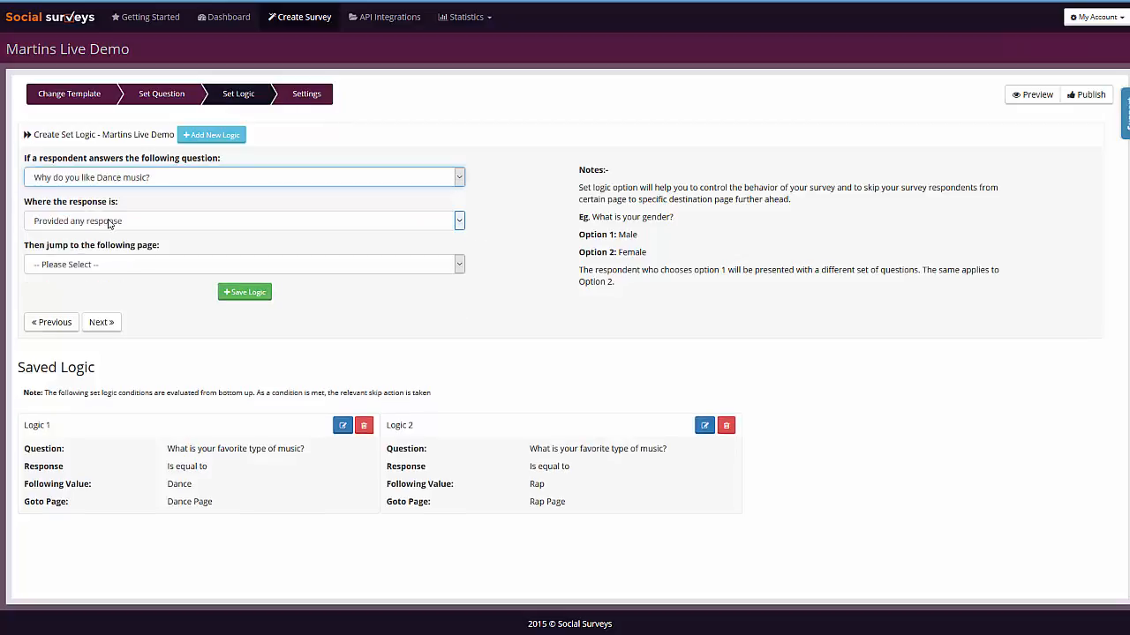
{"action": "left_click", "coordinate": [123, 268]}
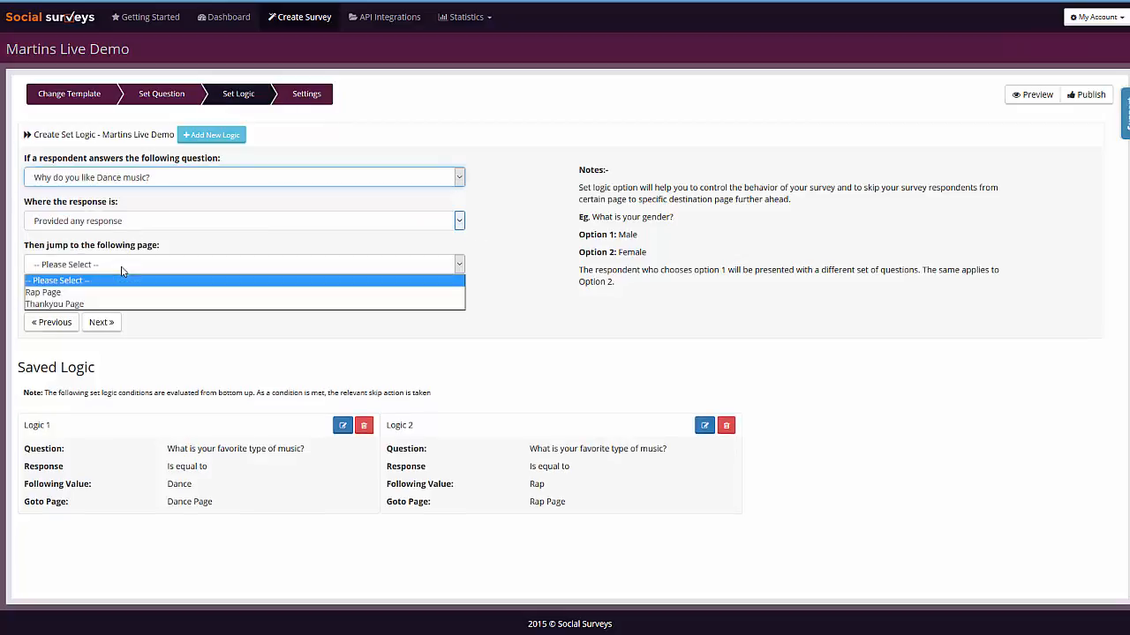
{"action": "left_click", "coordinate": [90, 305]}
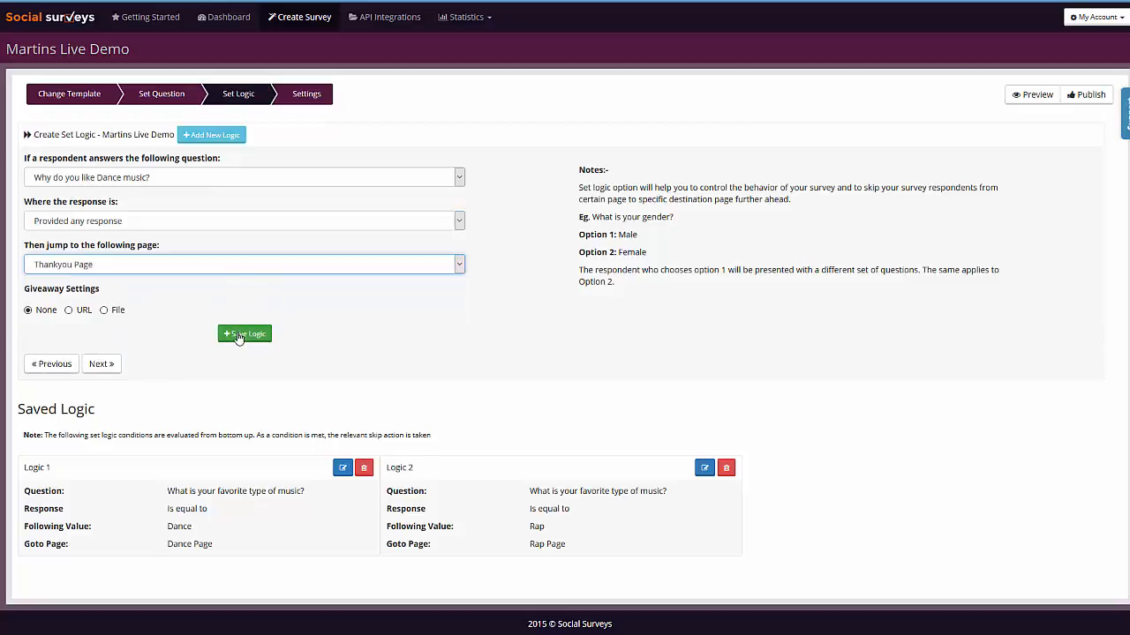
{"action": "left_click", "coordinate": [247, 337]}
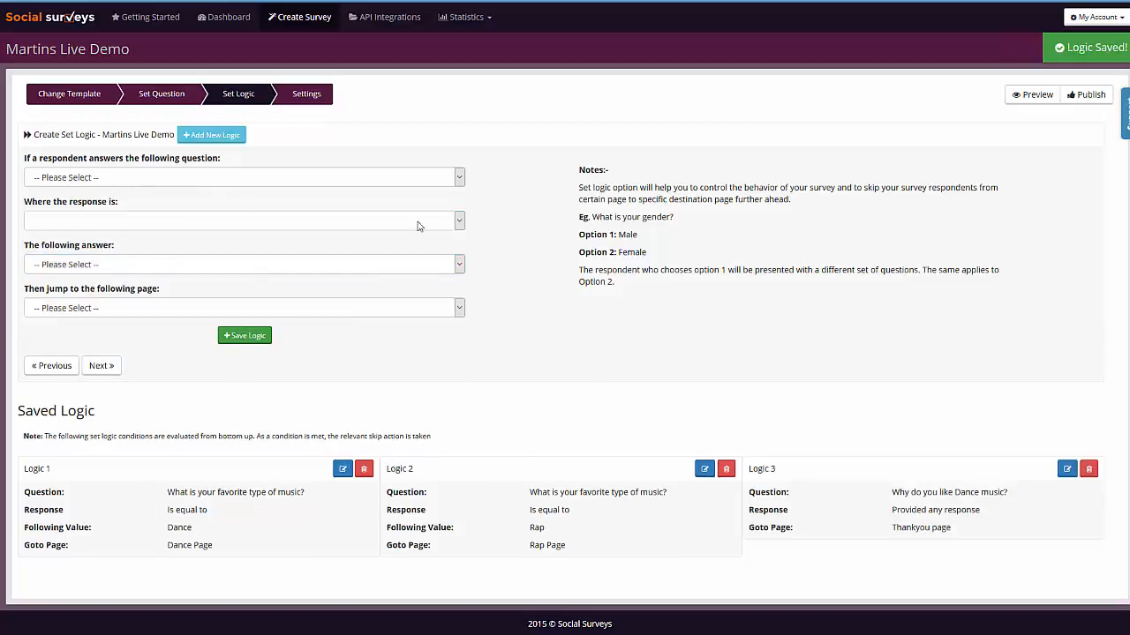
Save a logic rule that jumps to the Thankyou Page after any response to "Why do you like rap music?", with no giveaway
{"action": "left_click", "coordinate": [110, 178]}
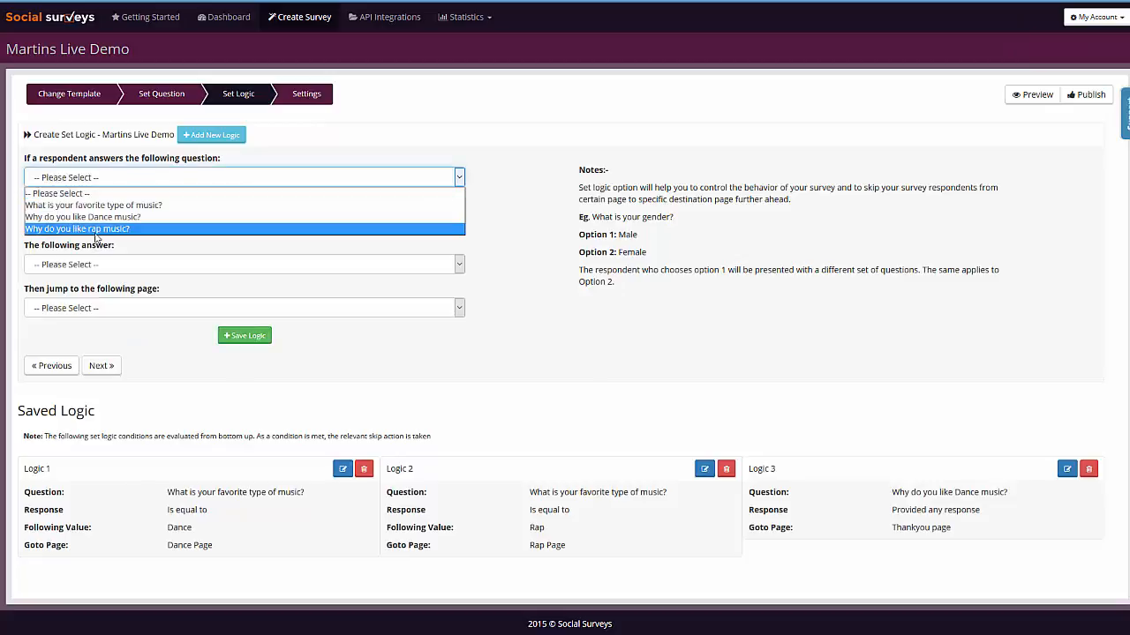
{"action": "left_click", "coordinate": [98, 229]}
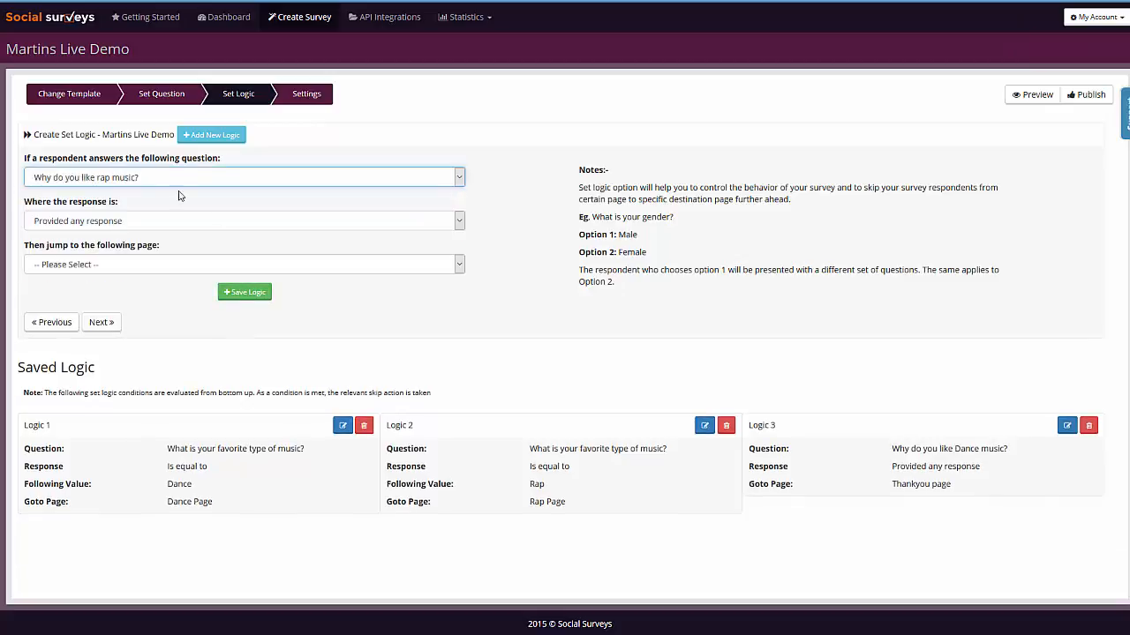
{"action": "left_click", "coordinate": [120, 265]}
{"action": "left_click", "coordinate": [87, 293]}
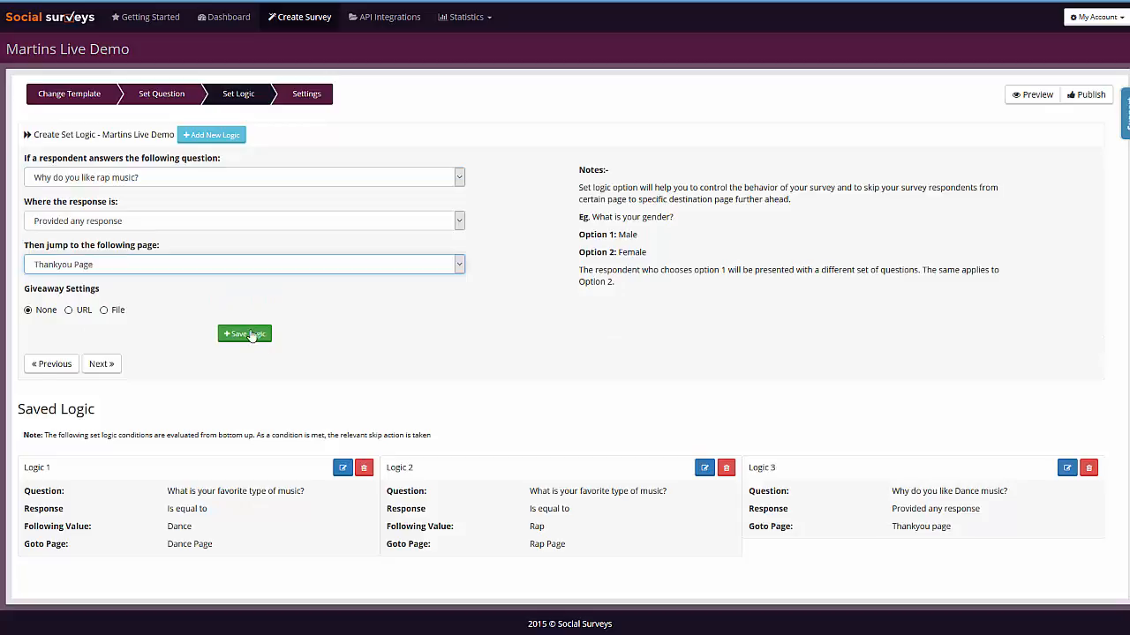
{"action": "left_click", "coordinate": [252, 334]}
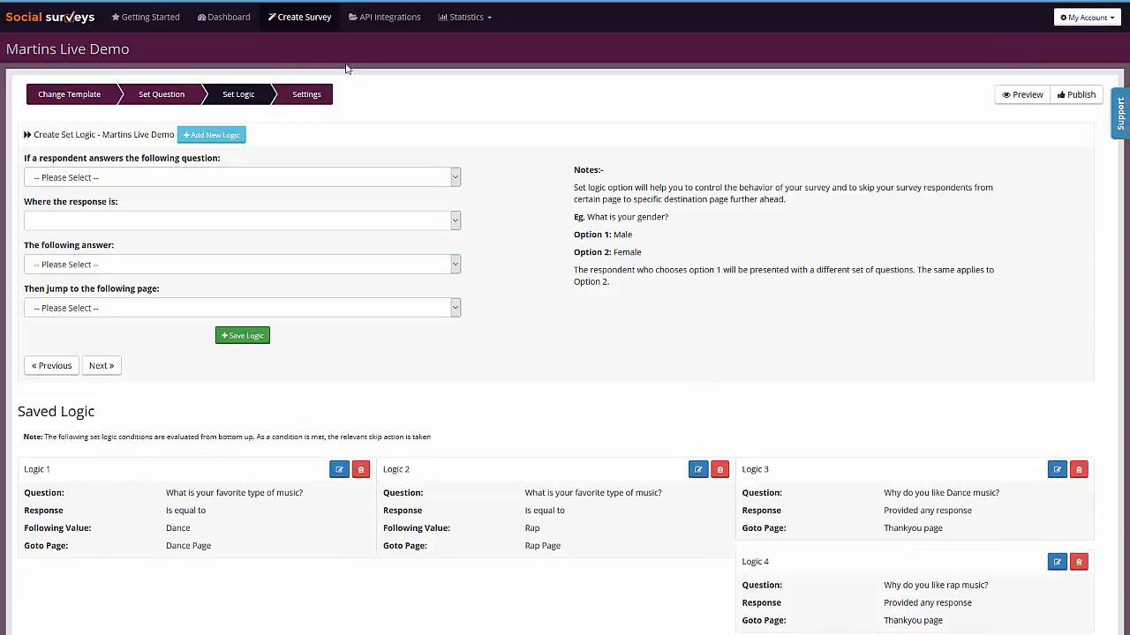
Go through the survey settings and choose "What is your favorite type of music?" as the question for the response based autoresponder
{"action": "left_click", "coordinate": [301, 94]}
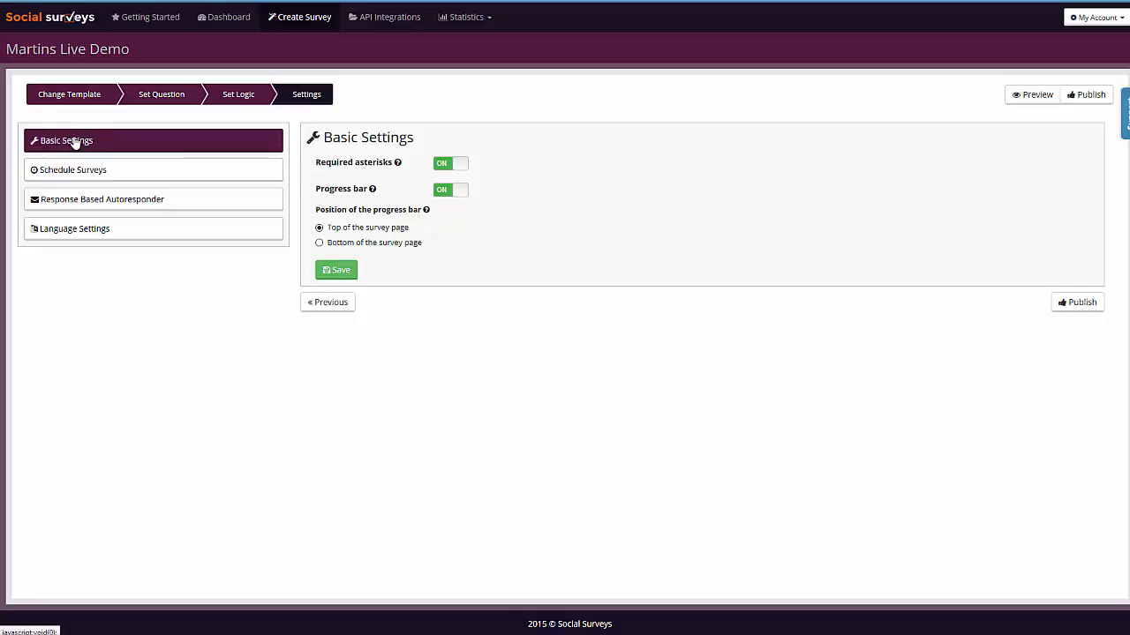
{"action": "left_click", "coordinate": [108, 170]}
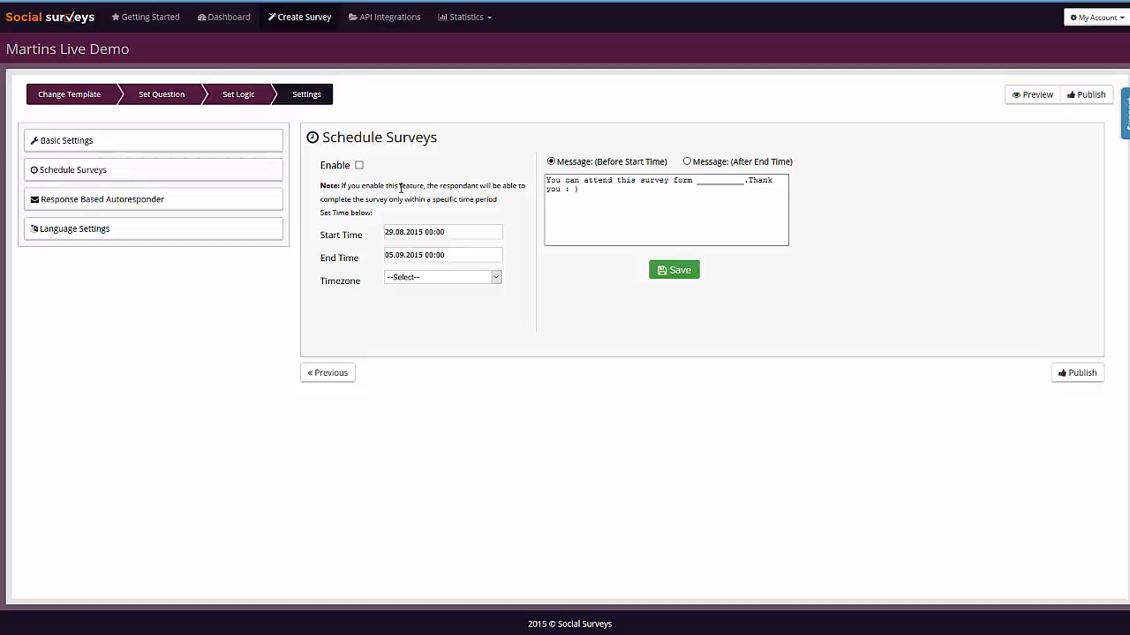
{"action": "left_click", "coordinate": [68, 195]}
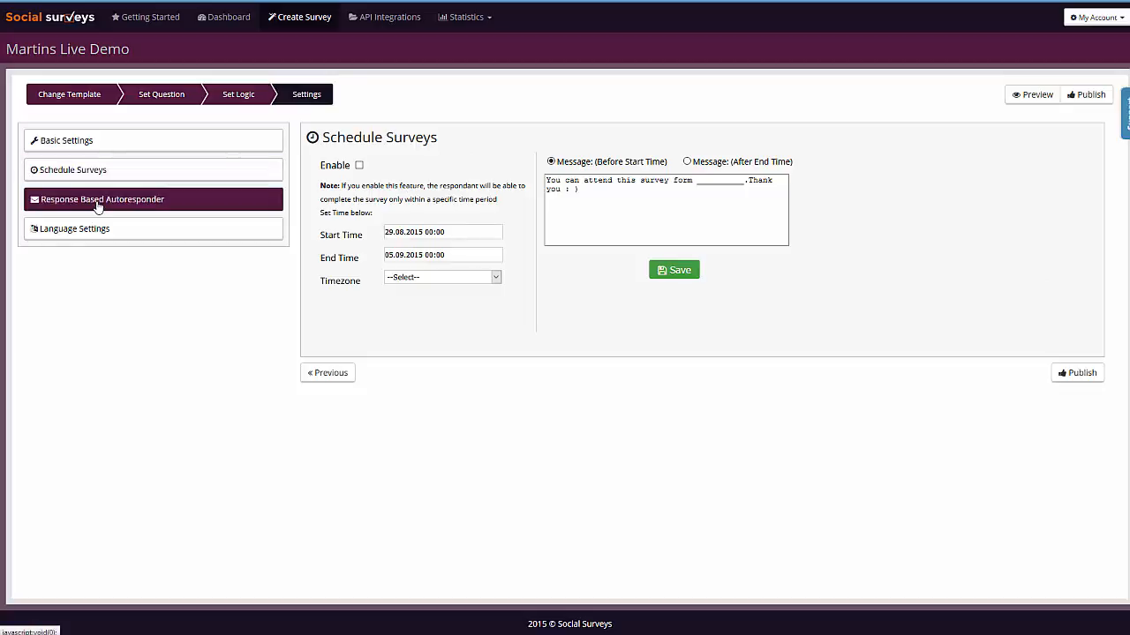
{"action": "left_click", "coordinate": [388, 176]}
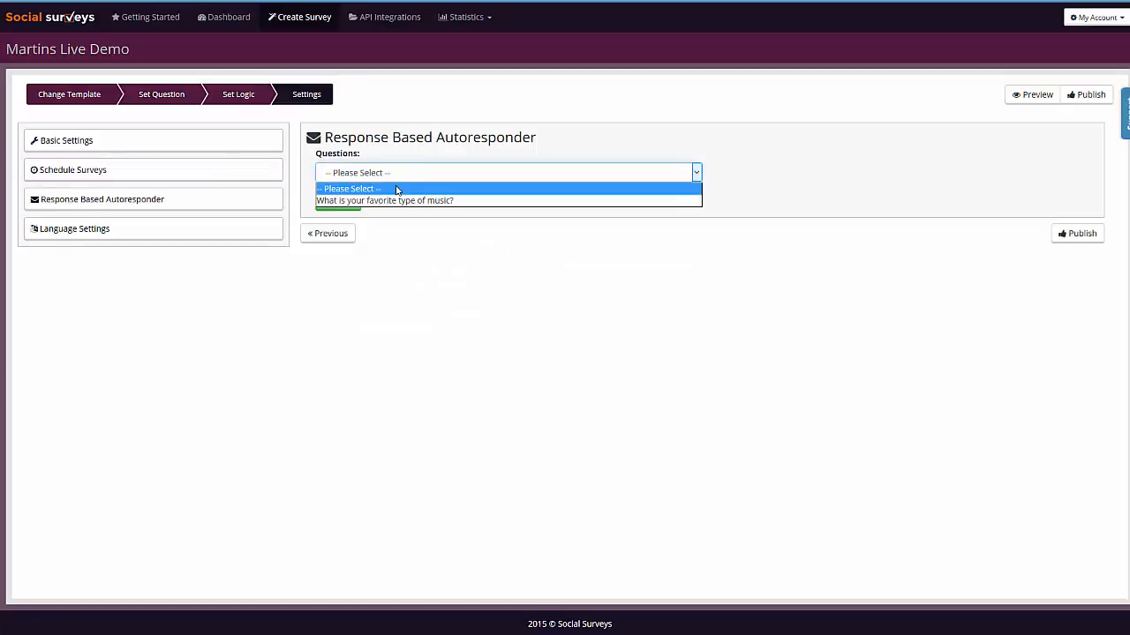
{"action": "left_click", "coordinate": [411, 202]}
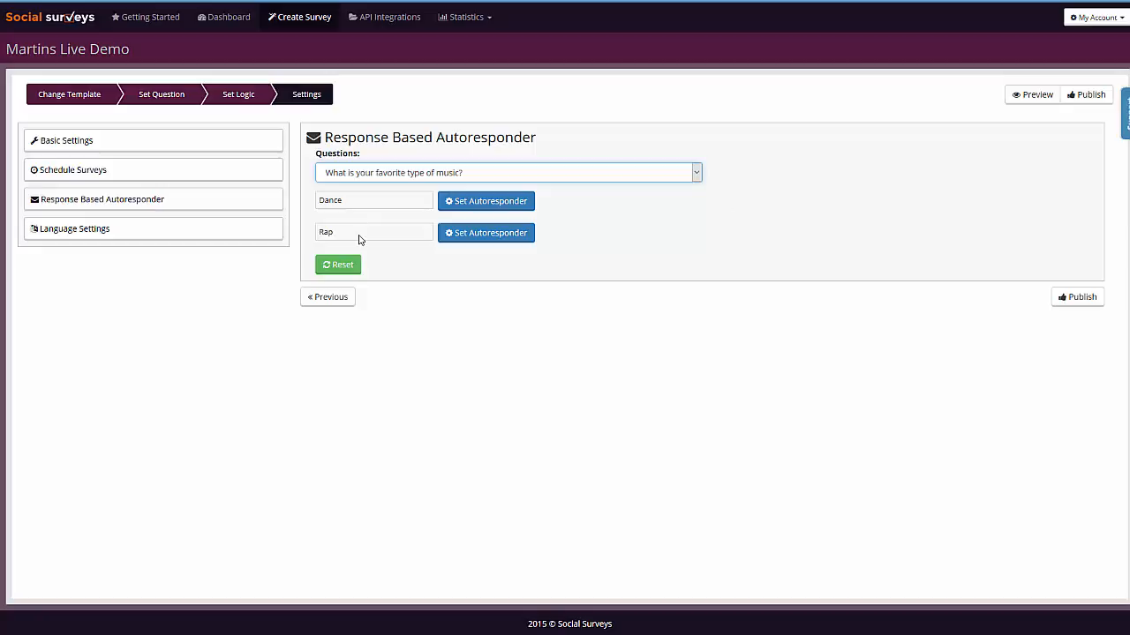
Examine the webinar integration and autoresponder options offered for the Dance answer, and leave them unset
{"action": "left_click", "coordinate": [470, 206]}
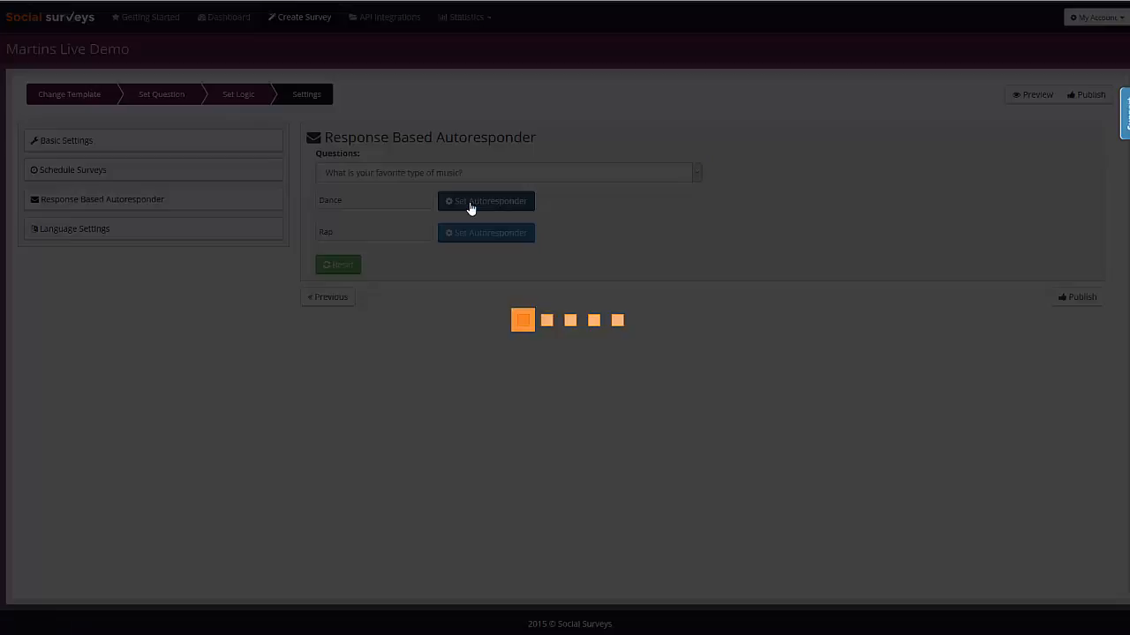
{"action": "left_click", "coordinate": [563, 59]}
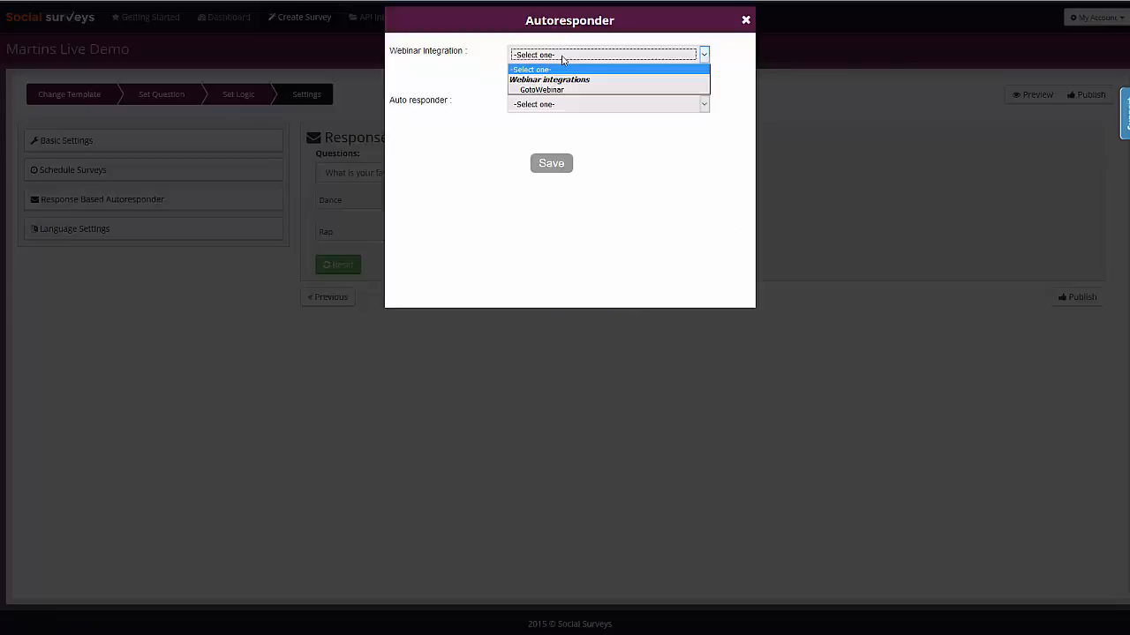
{"action": "left_click", "coordinate": [459, 73]}
{"action": "left_click", "coordinate": [544, 106]}
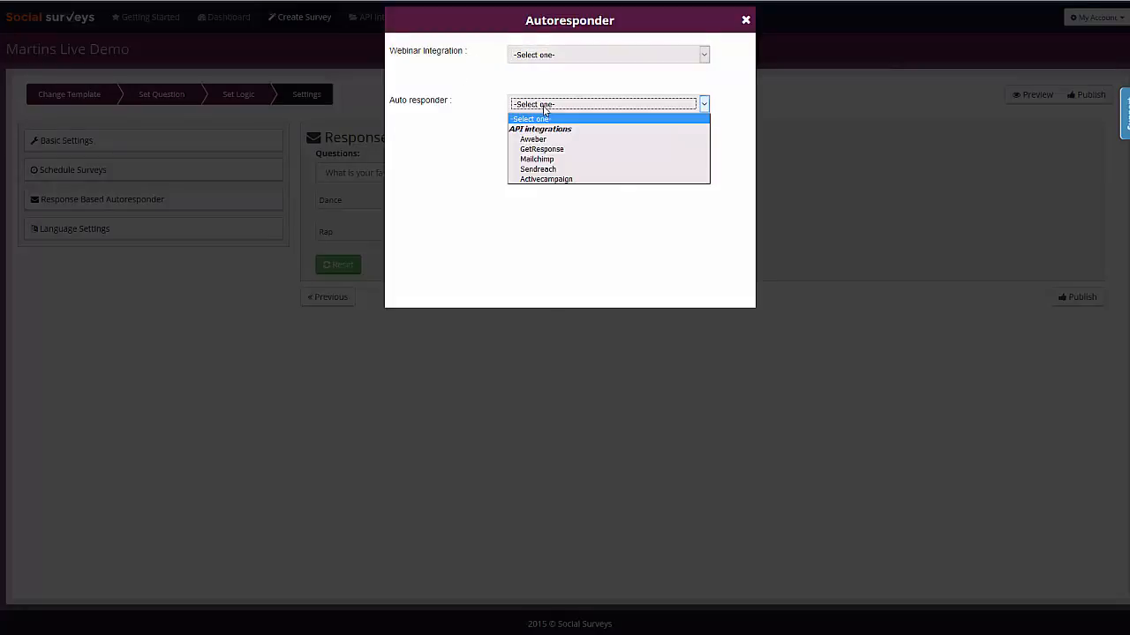
{"action": "left_click", "coordinate": [474, 103]}
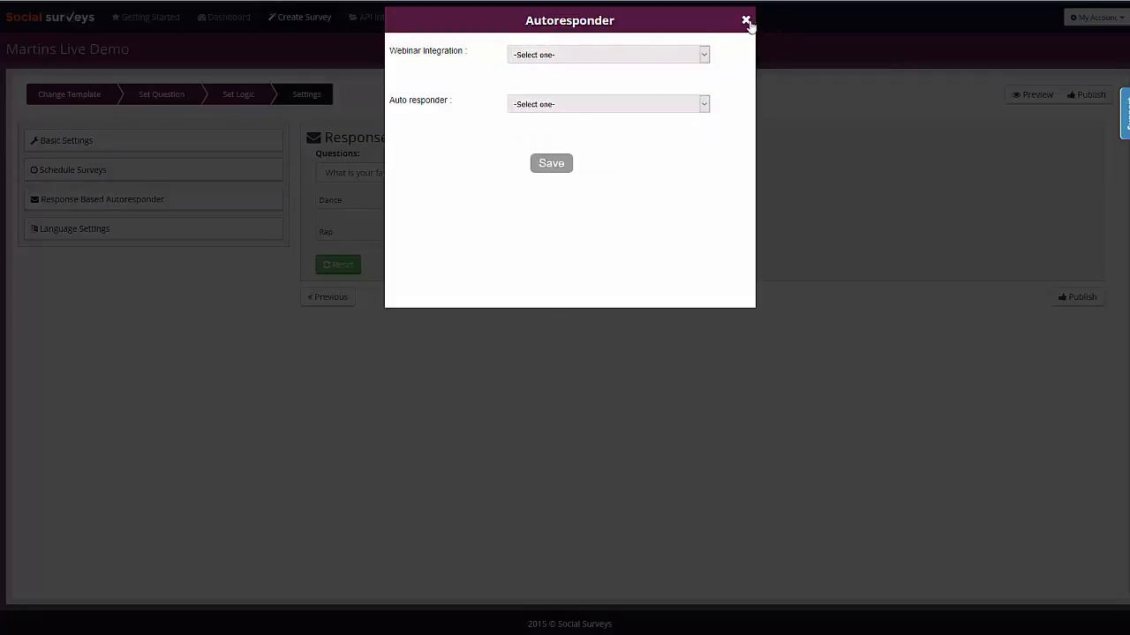
{"action": "left_click", "coordinate": [746, 20]}
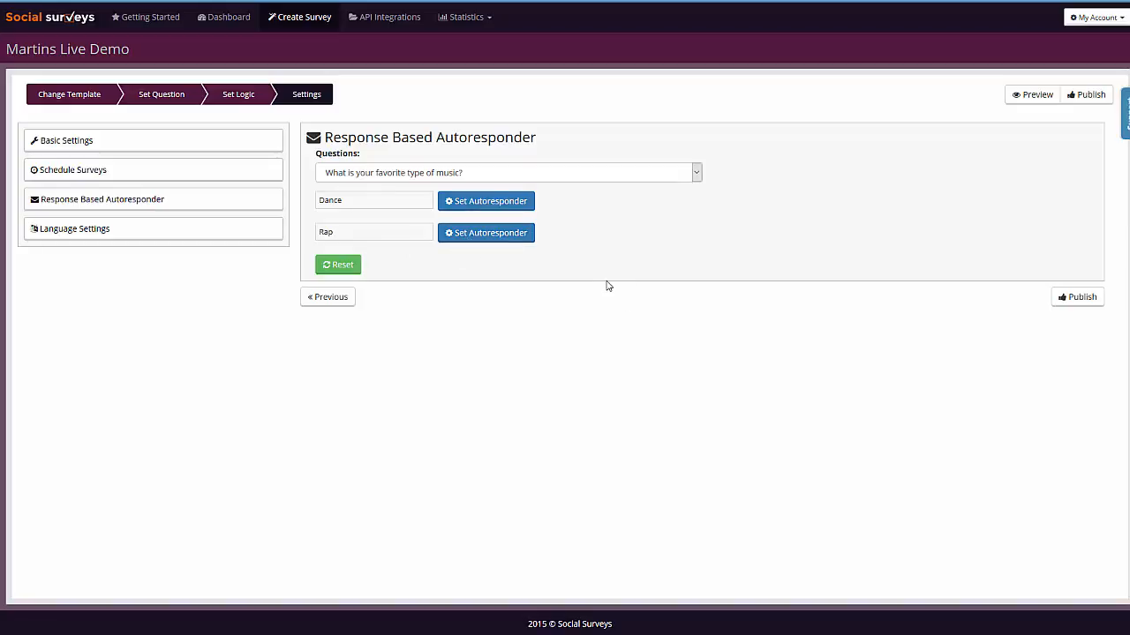
Check the survey's language settings and publish the survey
{"action": "left_click", "coordinate": [87, 240]}
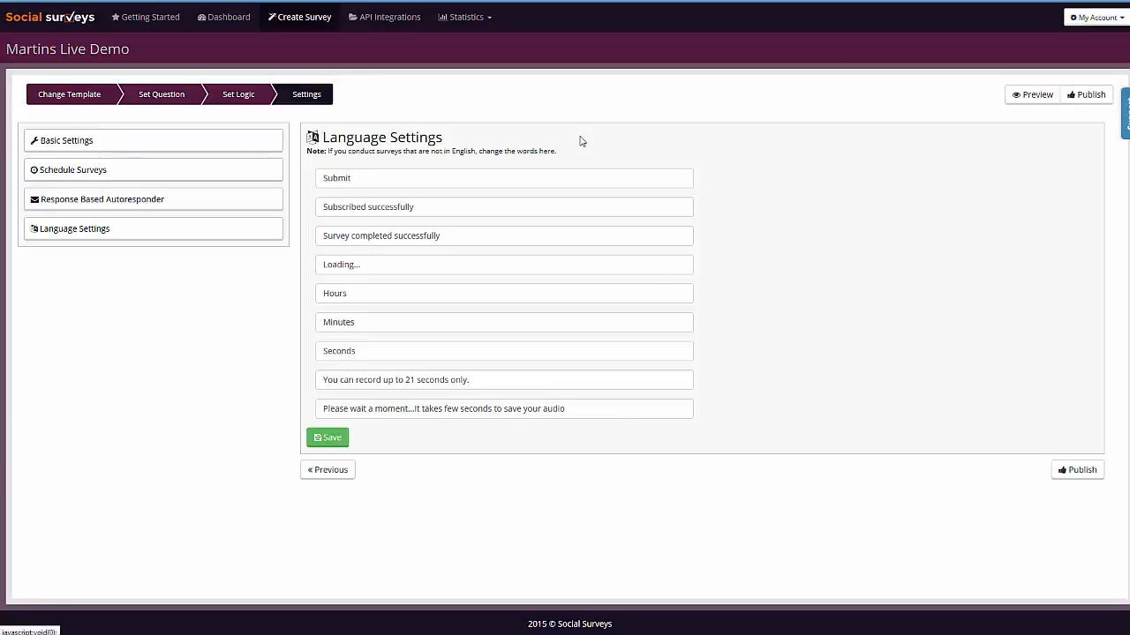
{"action": "left_click", "coordinate": [1087, 473]}
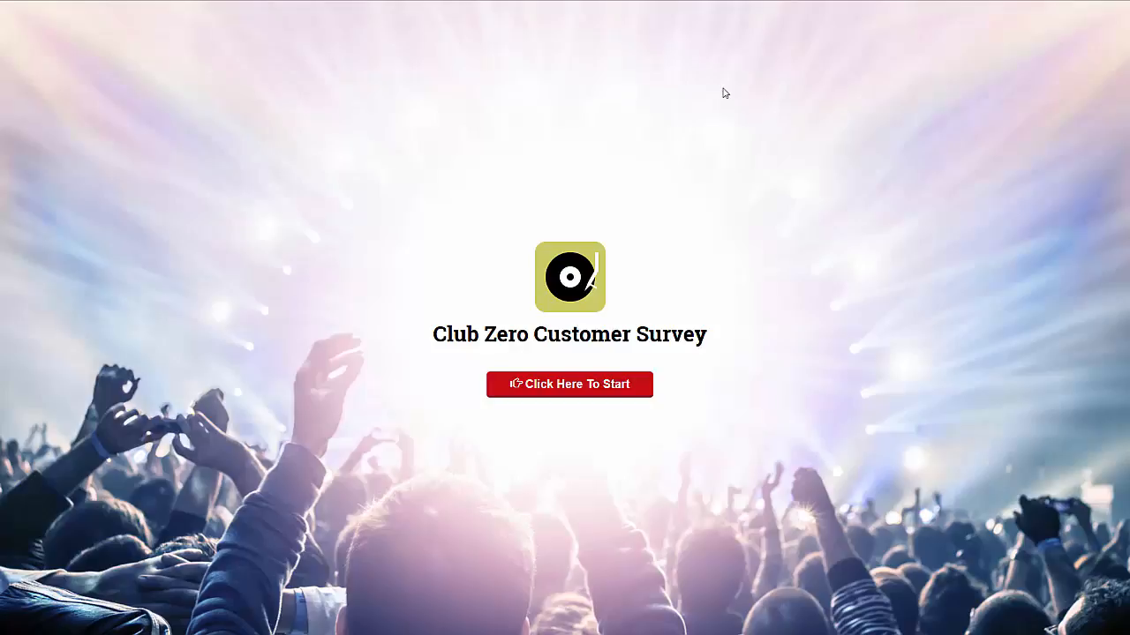
Preview the survey's start page in responsive view at 768×1024 and 360×640, and return to full size
{"action": "key", "text": "ctrl+shift+m"}
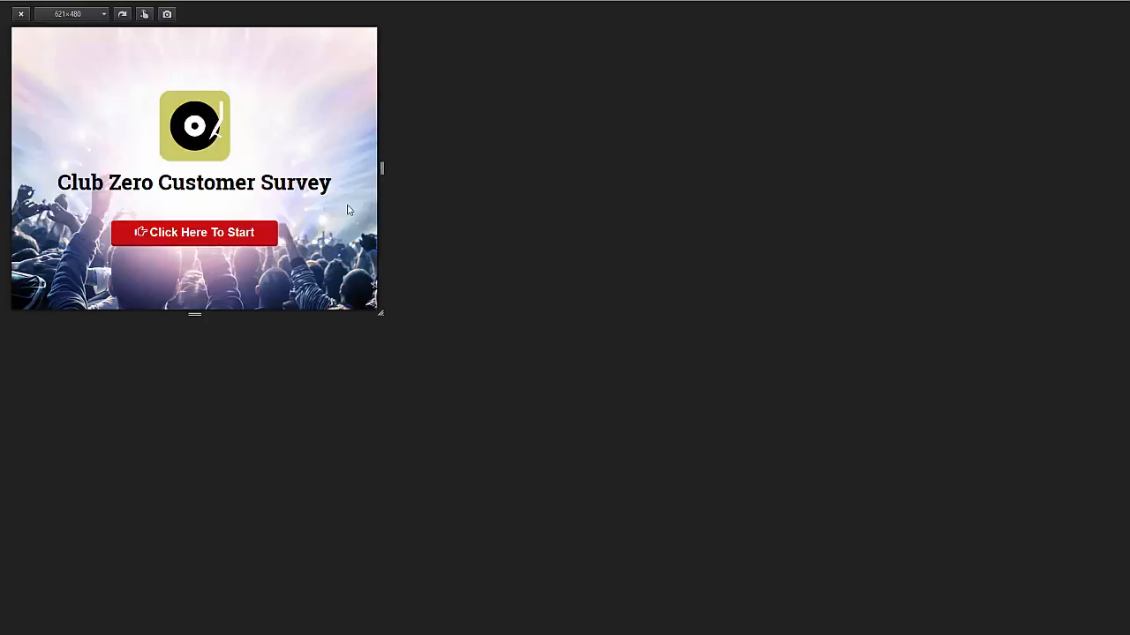
{"action": "left_click", "coordinate": [104, 18]}
{"action": "left_click", "coordinate": [79, 67]}
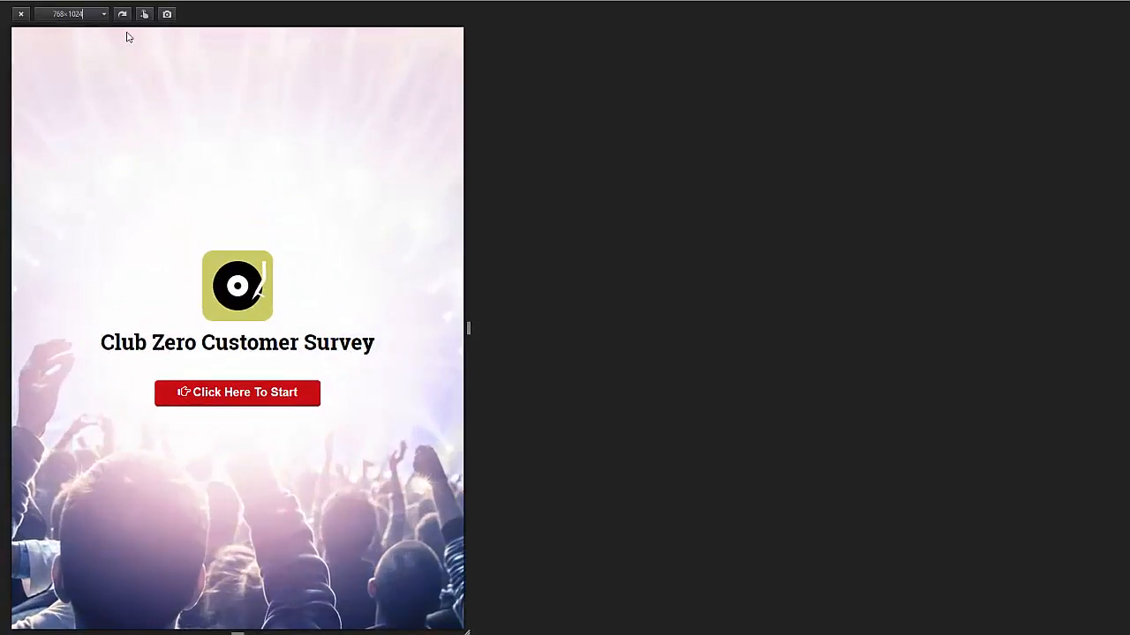
{"action": "left_click", "coordinate": [104, 15]}
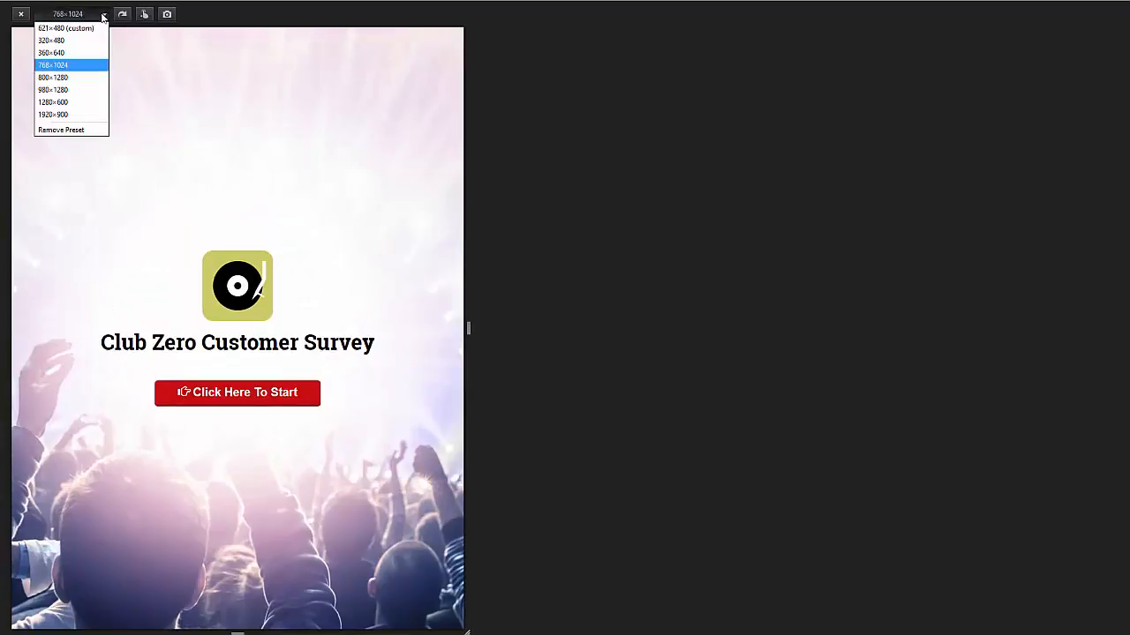
{"action": "left_click", "coordinate": [76, 51]}
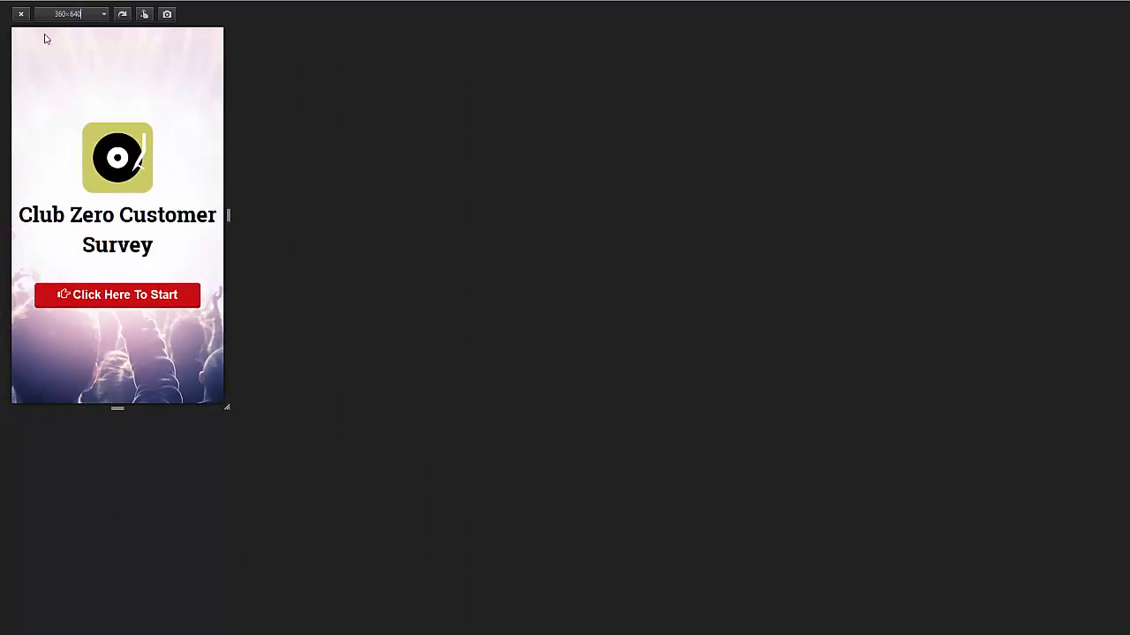
{"action": "left_click", "coordinate": [24, 15]}
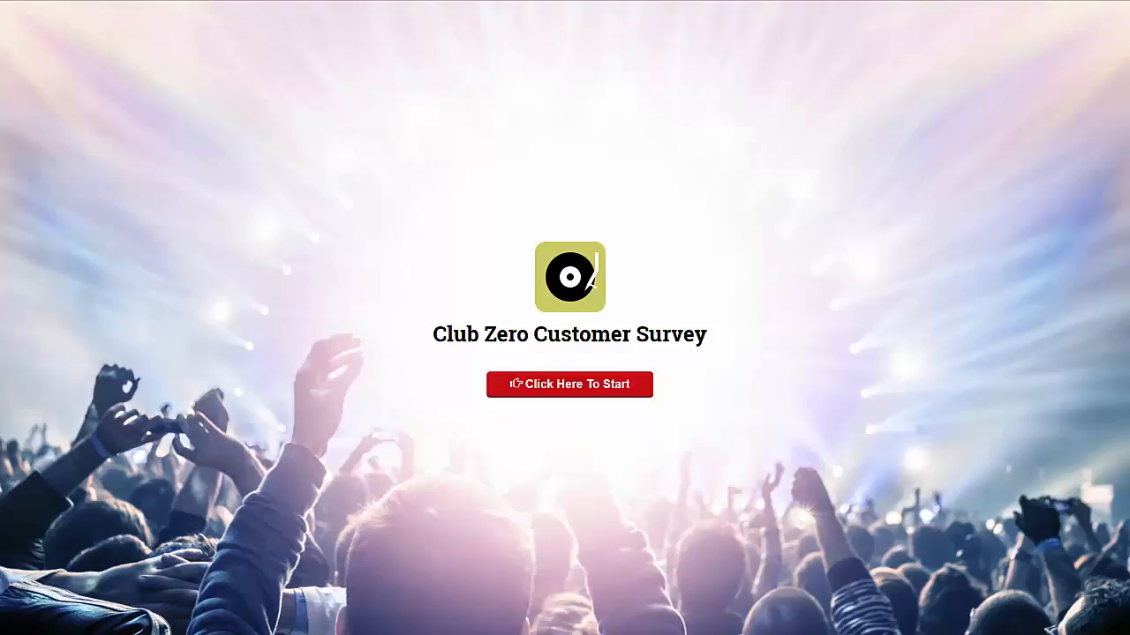
Start the Club Zero Customer Survey and answer Rap as the favorite type of music
{"action": "left_click", "coordinate": [527, 385]}
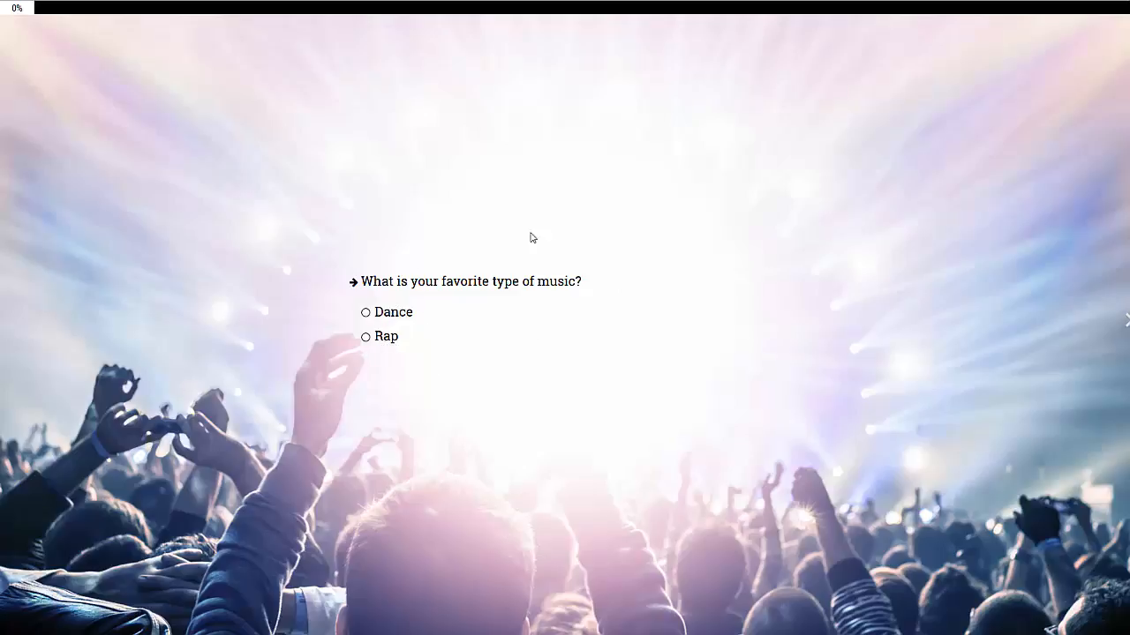
{"action": "left_click", "coordinate": [366, 337]}
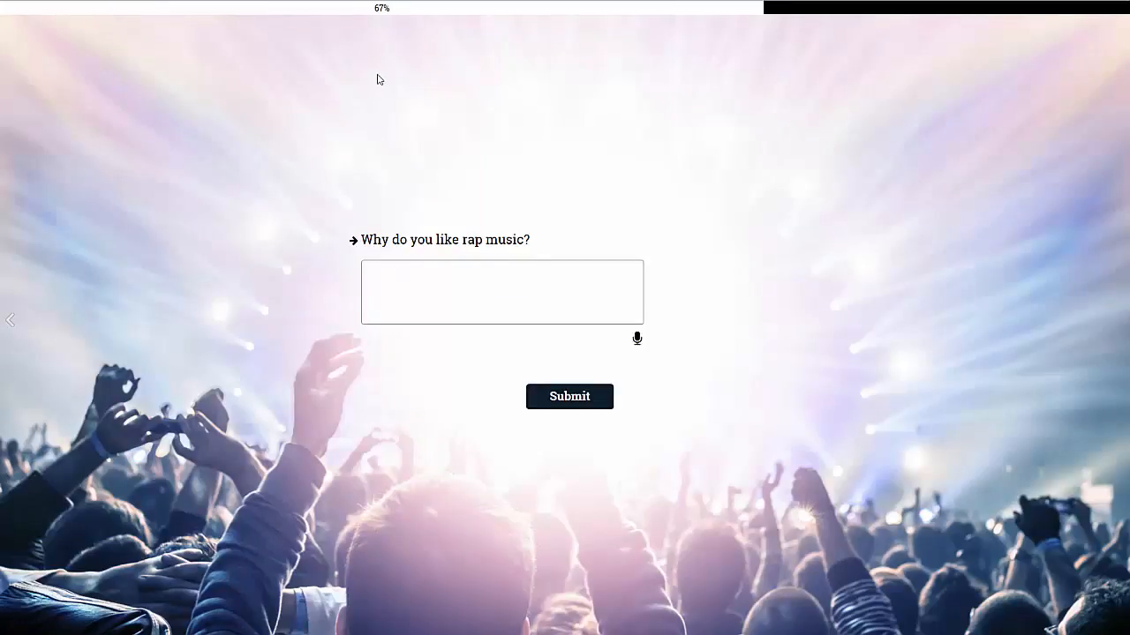
{"action": "left_click_drag", "start_coordinate": [357, 11], "coordinate": [398, 20]}
{"action": "left_click", "coordinate": [398, 17]}
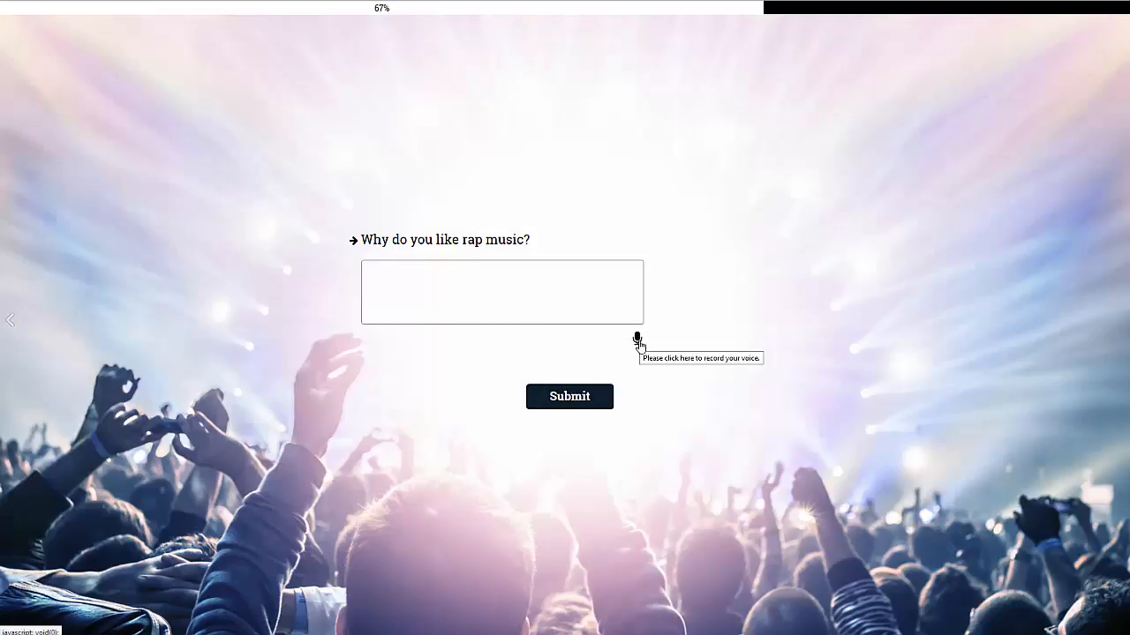
Record a short voice answer to "Why do you like rap music?" with the headset microphone and submit it
{"action": "left_click", "coordinate": [638, 343]}
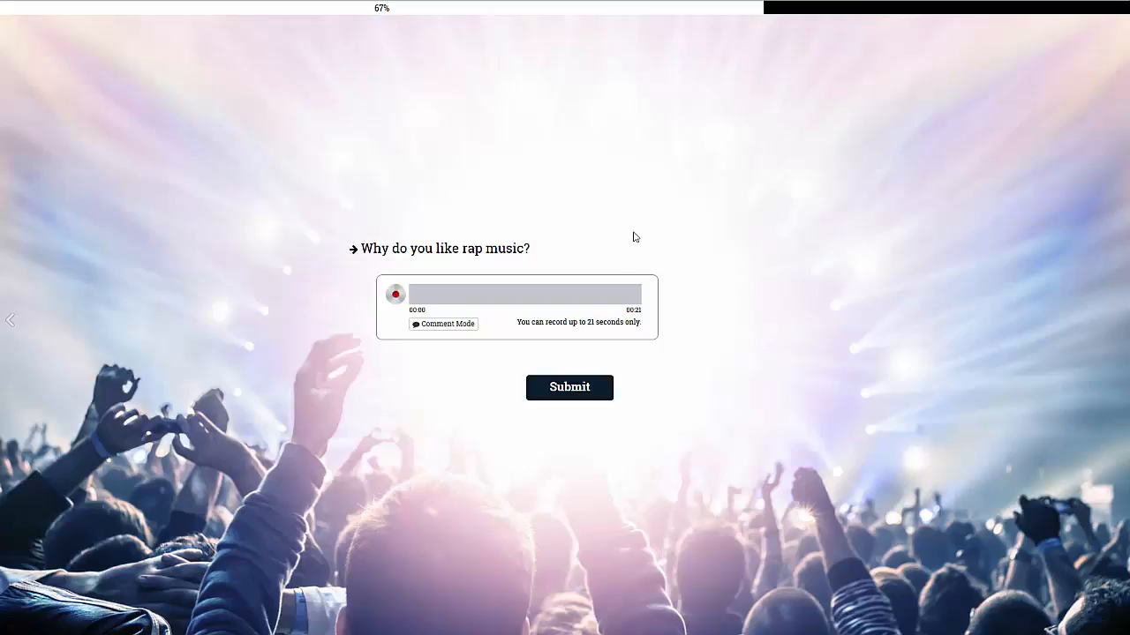
{"action": "left_click", "coordinate": [395, 296]}
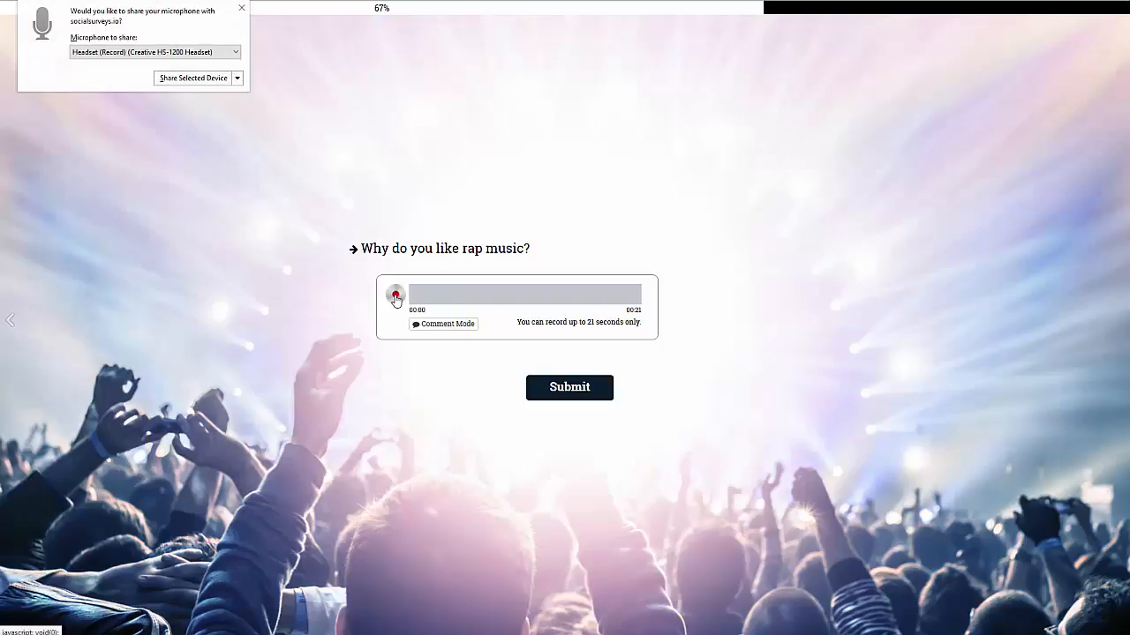
{"action": "left_click", "coordinate": [183, 80]}
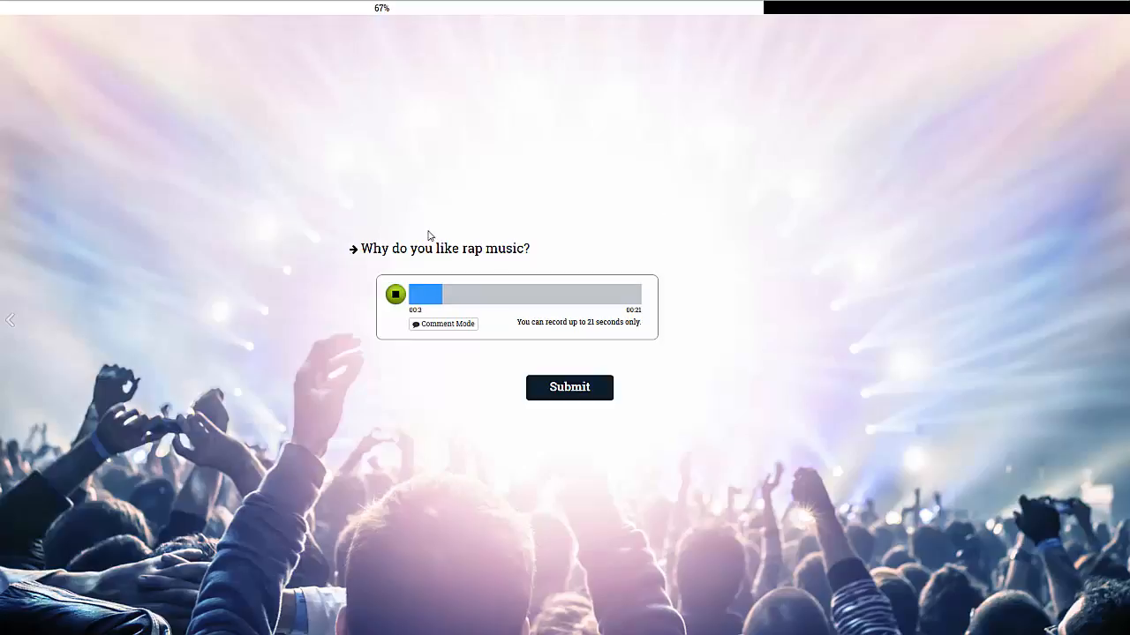
{"action": "left_click", "coordinate": [395, 294]}
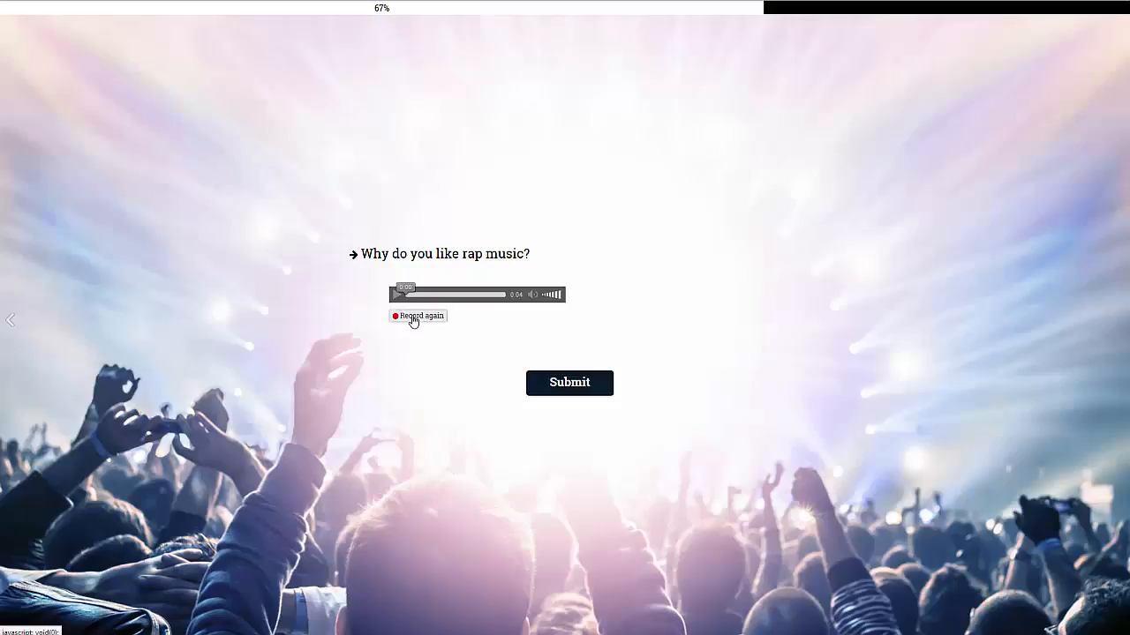
{"action": "left_click", "coordinate": [569, 384]}
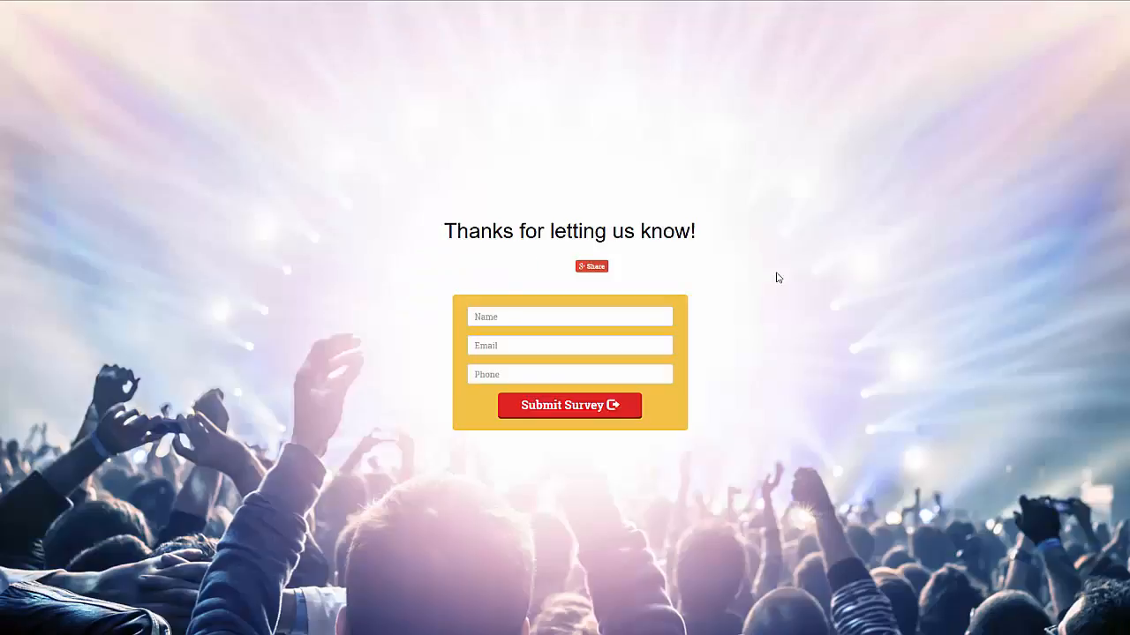
Fill in the name, email and phone on the thank-you page's optin form and submit the survey
{"action": "left_click", "coordinate": [568, 323]}
{"action": "type", "text": "asdasd"}
{"action": "left_click", "coordinate": [572, 345]}
{"action": "type", "text": "as"}
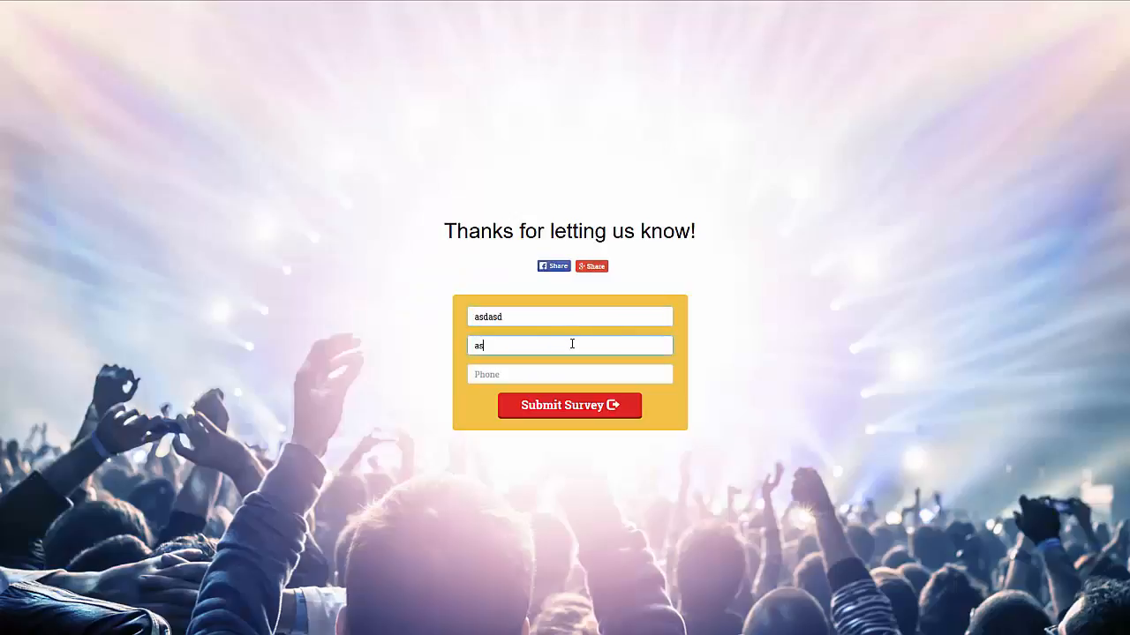
{"action": "type", "text": "@sdsd.com"}
{"action": "key", "text": "Tab"}
{"action": "type", "text": "5656"}
{"action": "left_click", "coordinate": [612, 407]}
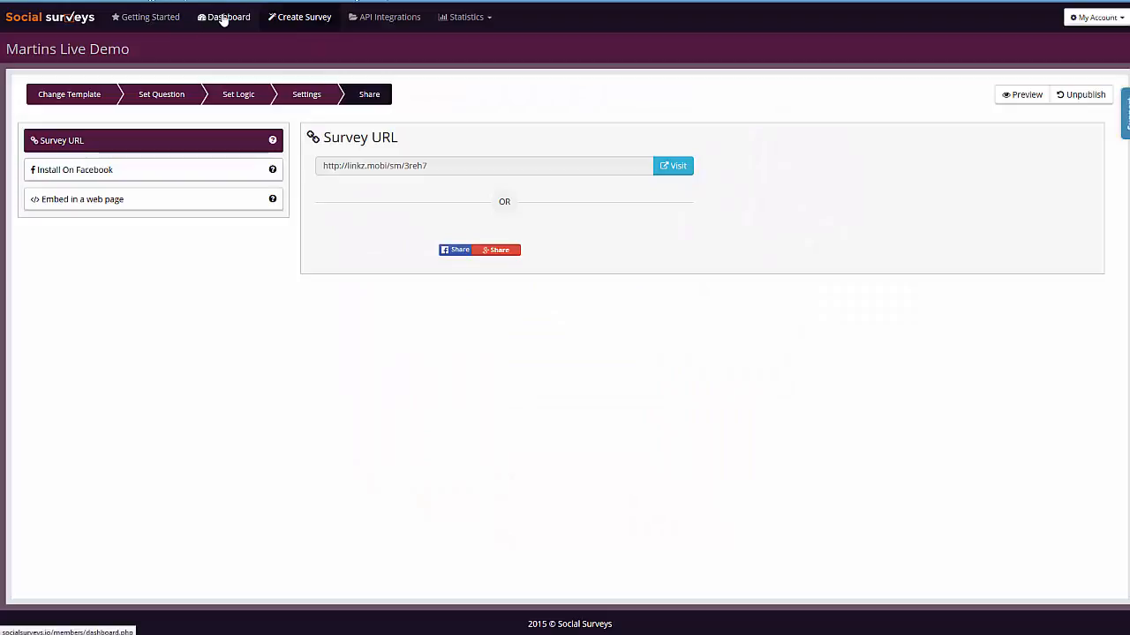
Open the statistics of the Live Demo survey from the dashboard and examine the answers per survey page
{"action": "left_click", "coordinate": [223, 19]}
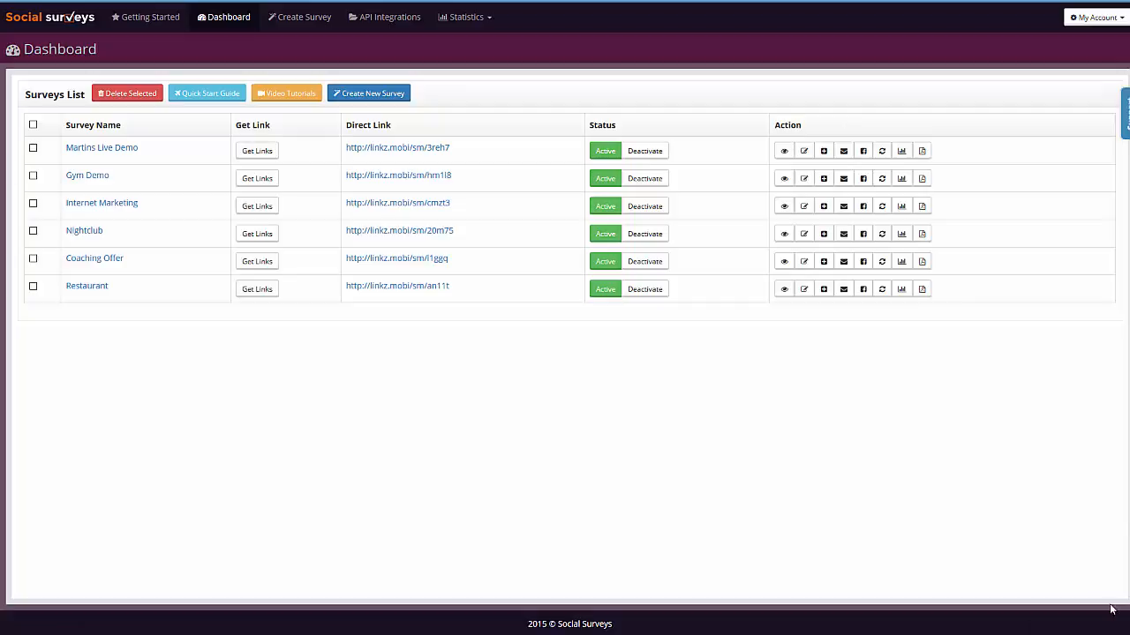
{"action": "left_click", "coordinate": [901, 151]}
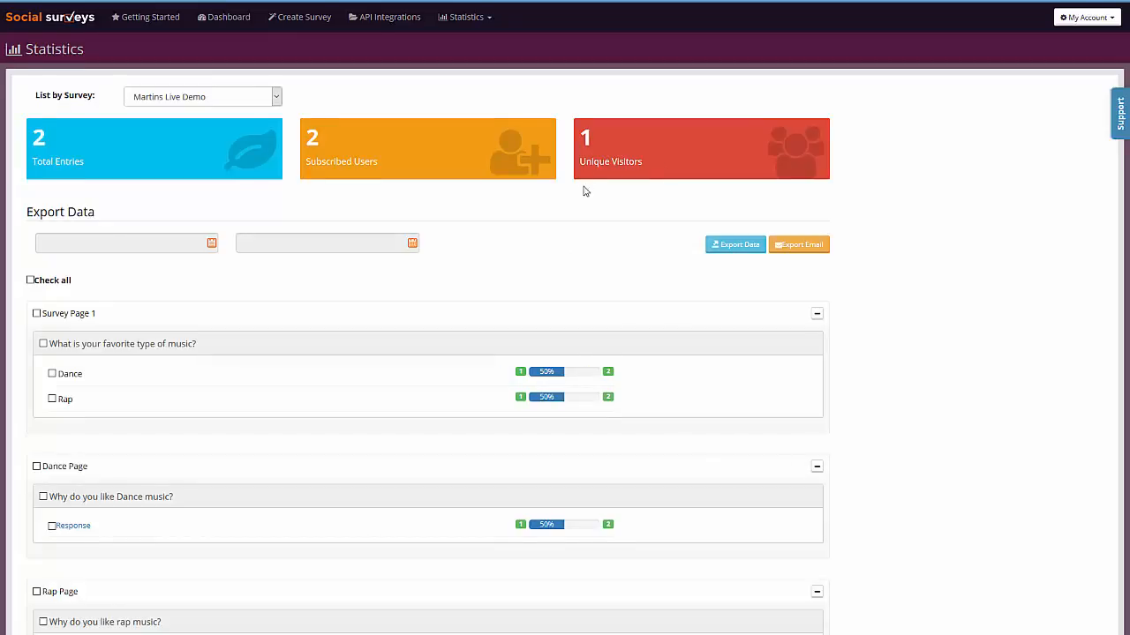
{"action": "scroll", "coordinate": [582, 189], "scroll_direction": "down", "scroll_amount": 1}
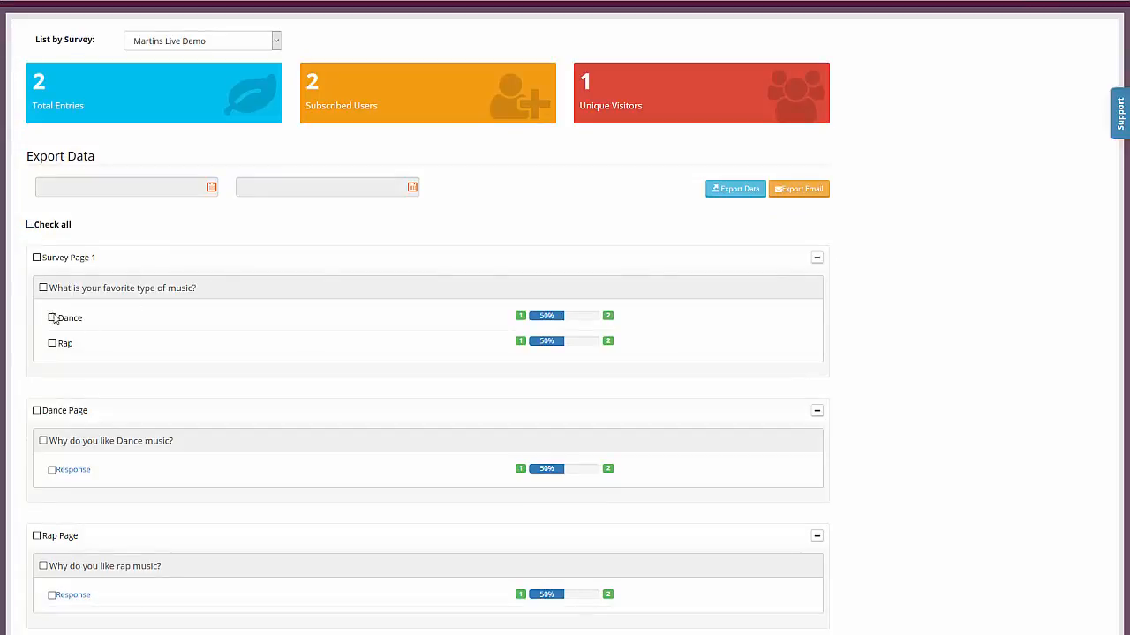
{"action": "scroll", "coordinate": [341, 315], "scroll_direction": "down", "scroll_amount": 1}
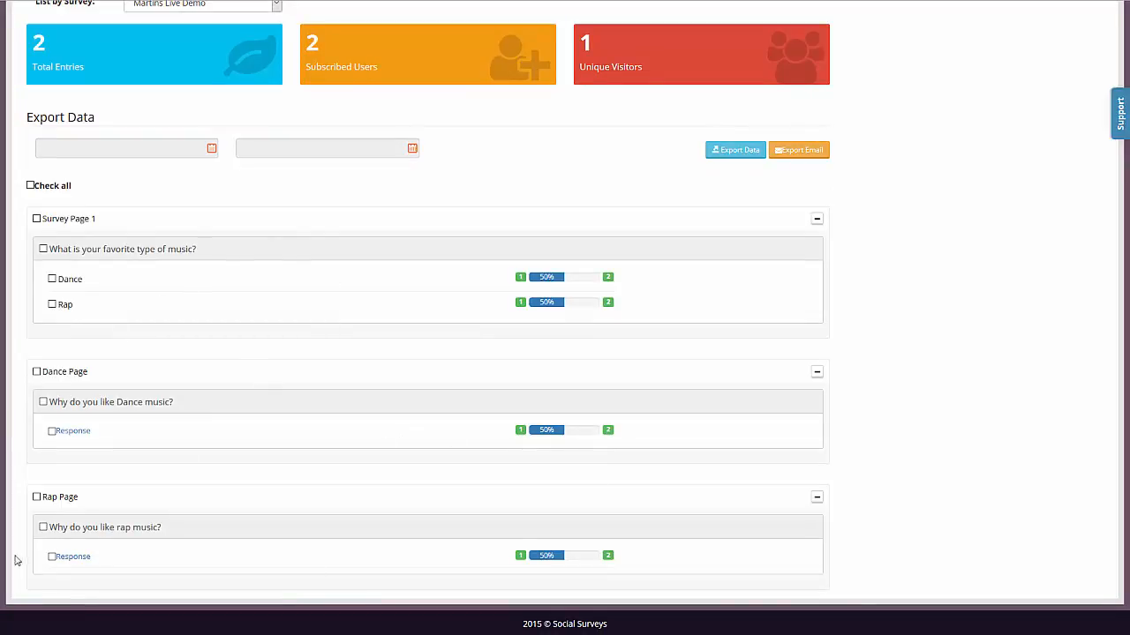
Play the recorded response to "Why do you like rap music?" and check which respondent's email it belongs to
{"action": "left_click", "coordinate": [77, 557]}
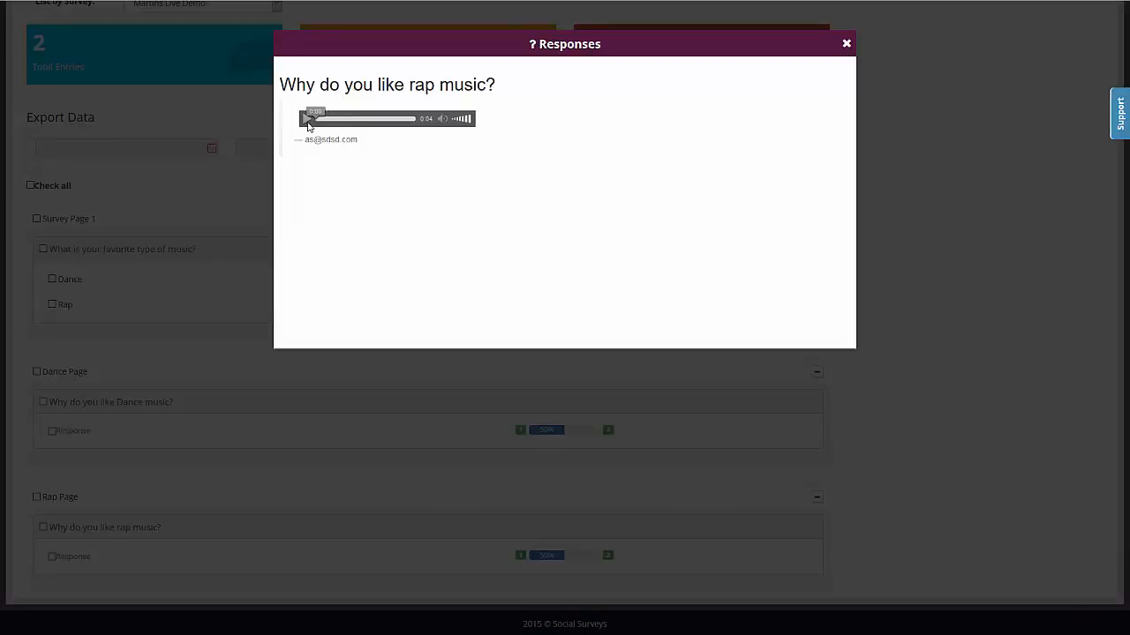
{"action": "left_click", "coordinate": [306, 120]}
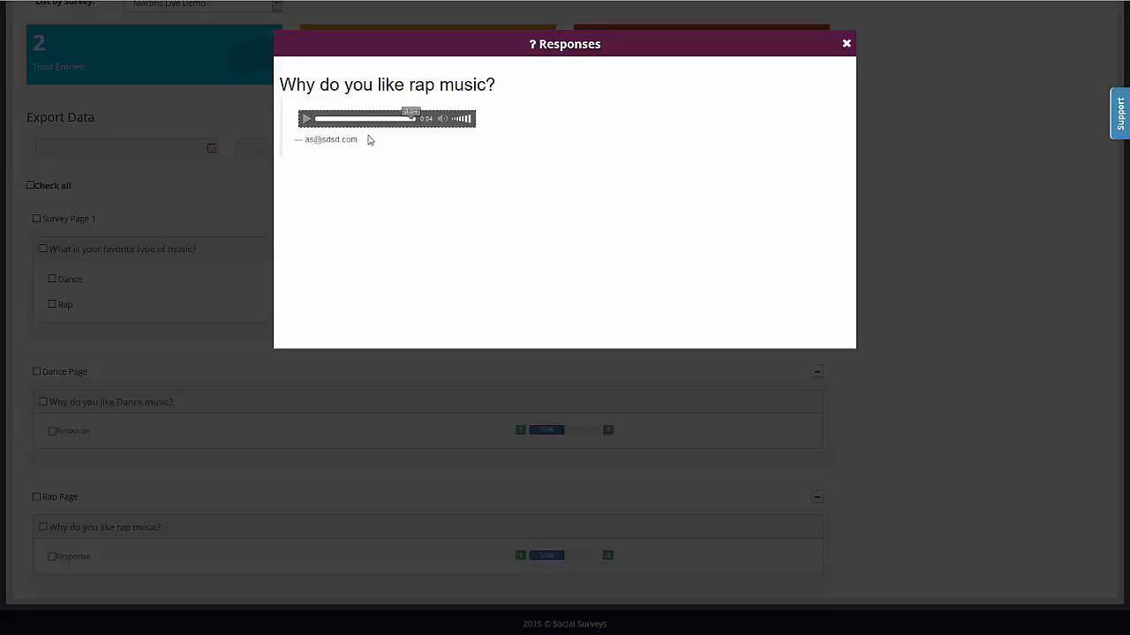
{"action": "left_click_drag", "start_coordinate": [359, 141], "coordinate": [311, 139]}
{"action": "left_click", "coordinate": [312, 139]}
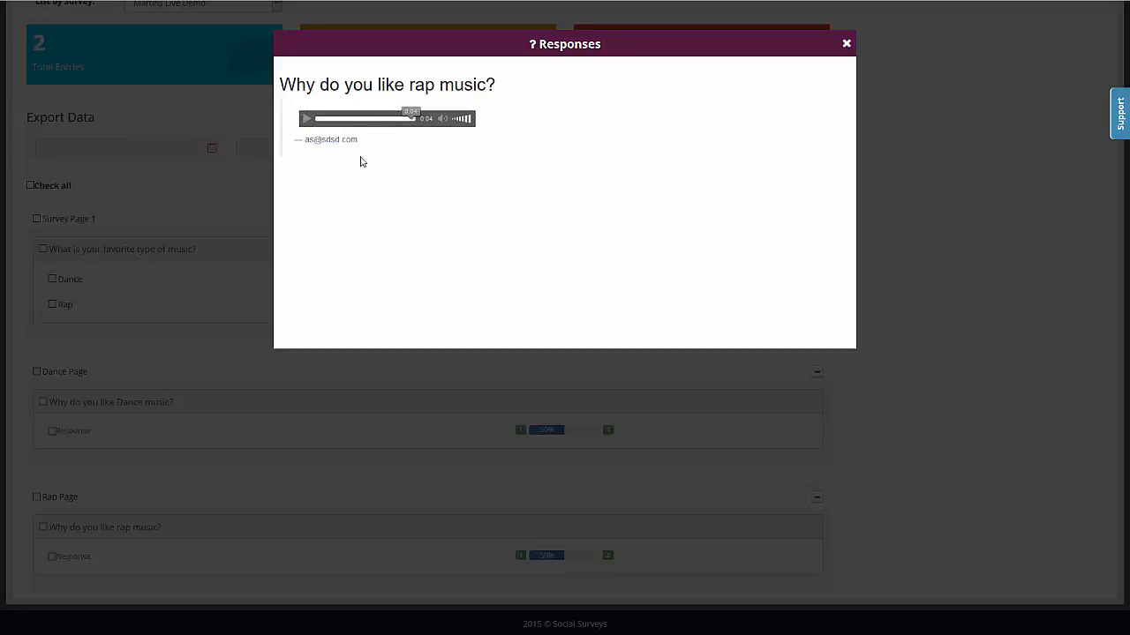
{"action": "left_click", "coordinate": [846, 44]}
{"action": "scroll", "coordinate": [880, 270], "scroll_direction": "up", "scroll_amount": 2}
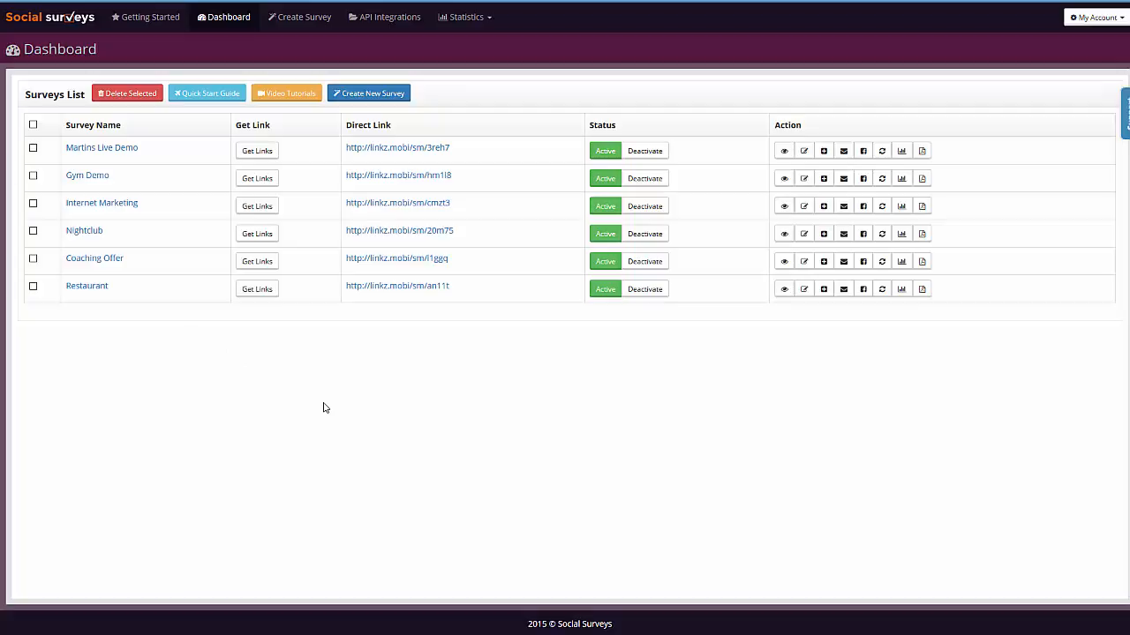
Preview the Gym Demo survey and proceed from its welcome page to the workout video question
{"action": "left_click", "coordinate": [101, 178]}
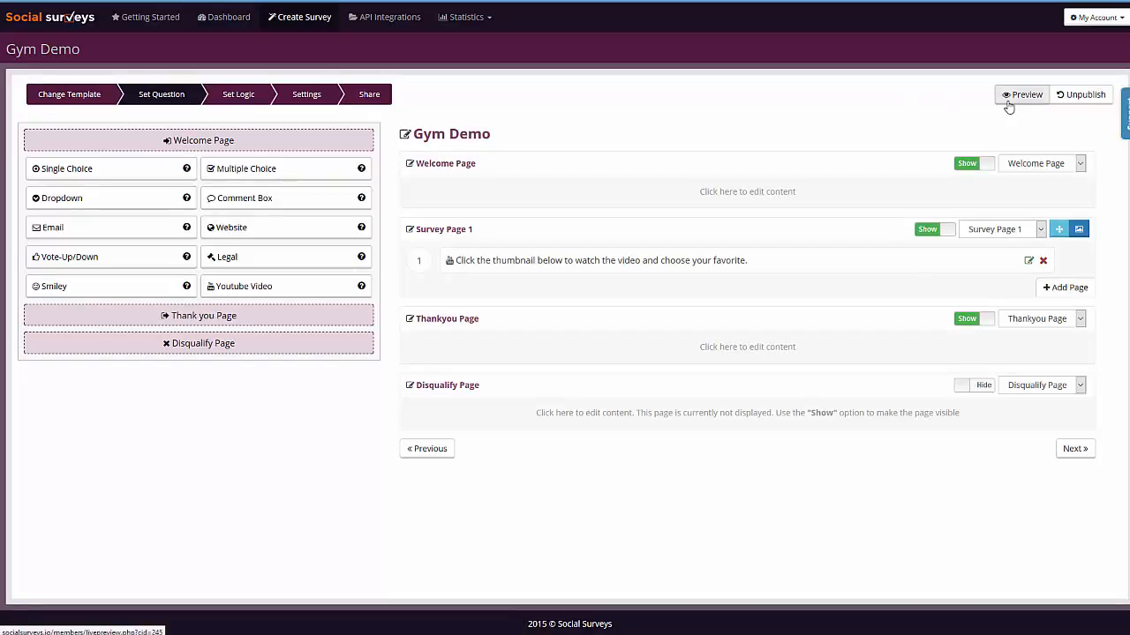
{"action": "left_click", "coordinate": [1012, 97]}
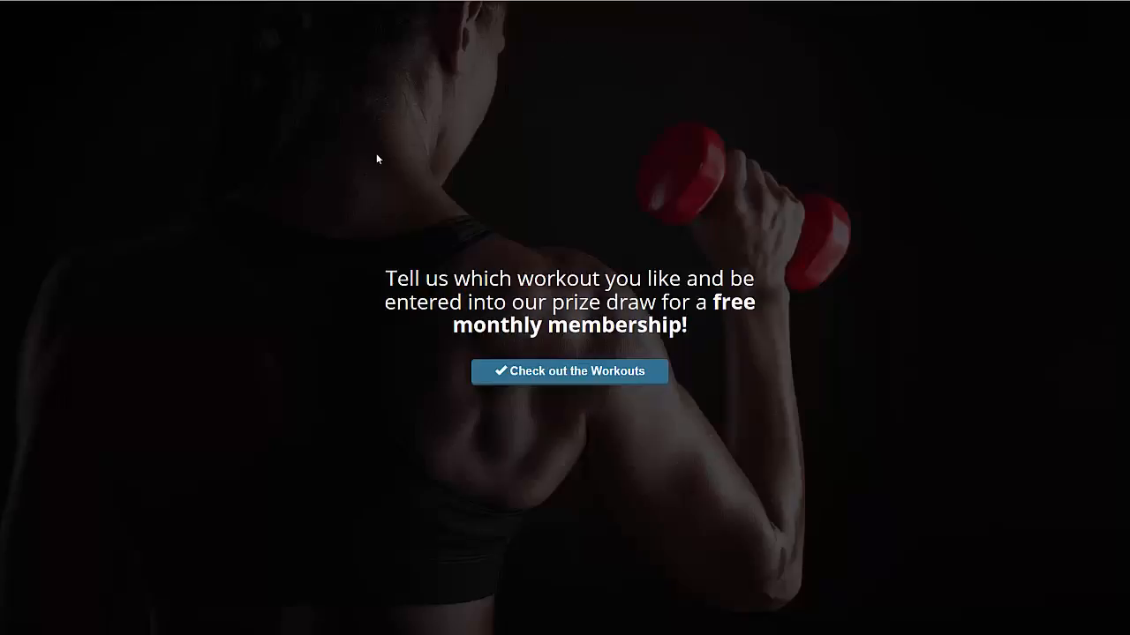
{"action": "left_click", "coordinate": [585, 378]}
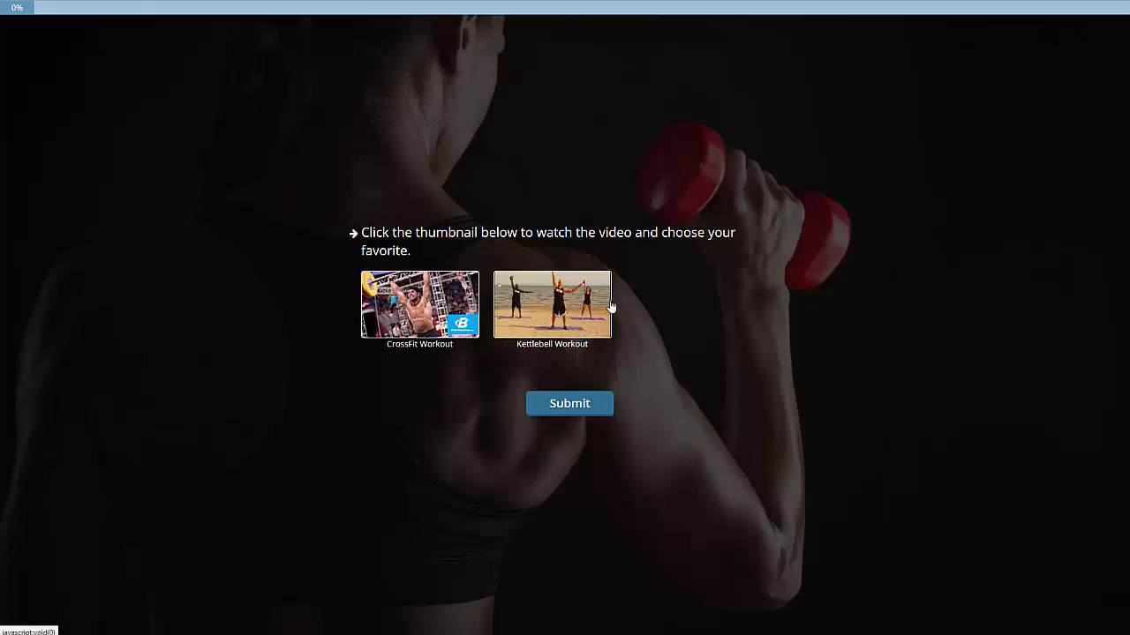
Play the CrossFit Workout video in the survey question briefly and close the player
{"action": "left_click", "coordinate": [425, 301]}
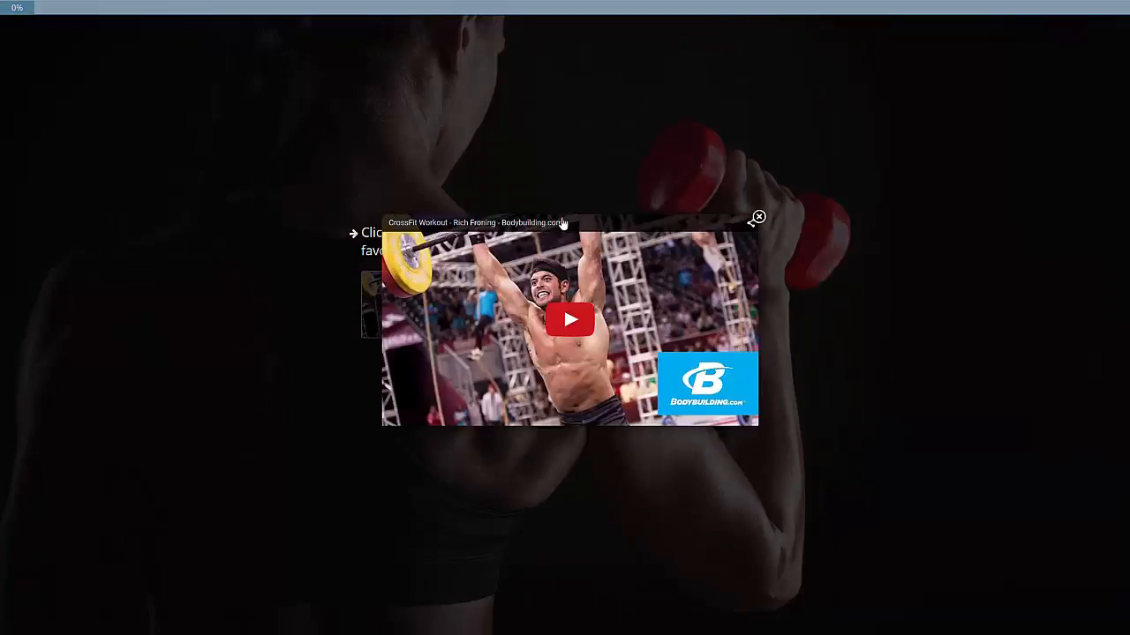
{"action": "left_click", "coordinate": [588, 319]}
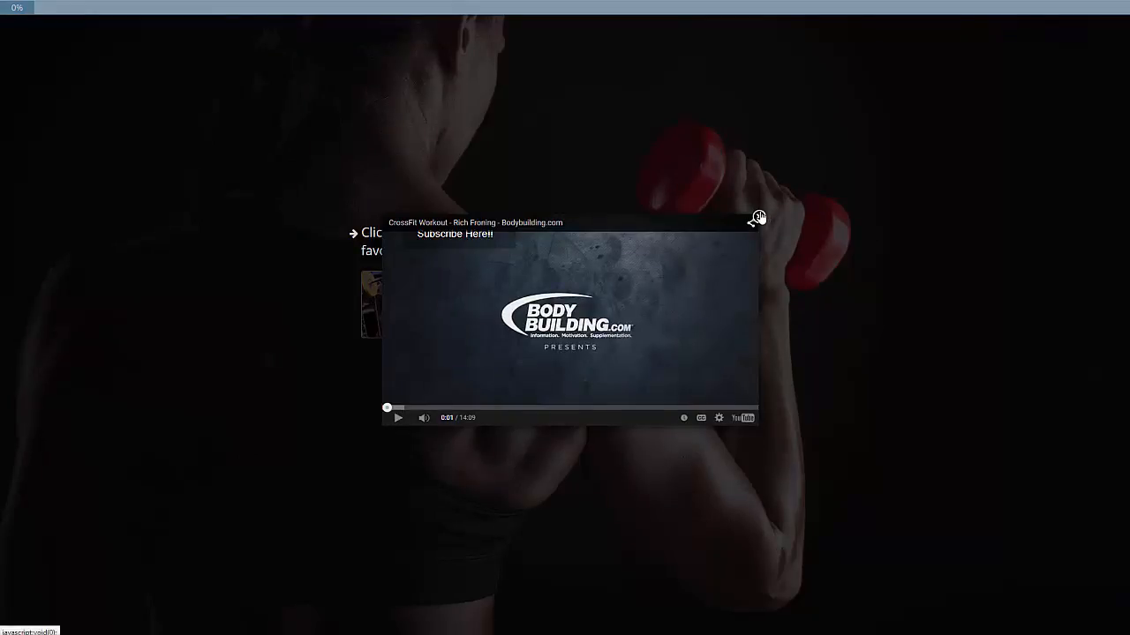
{"action": "left_click", "coordinate": [757, 217]}
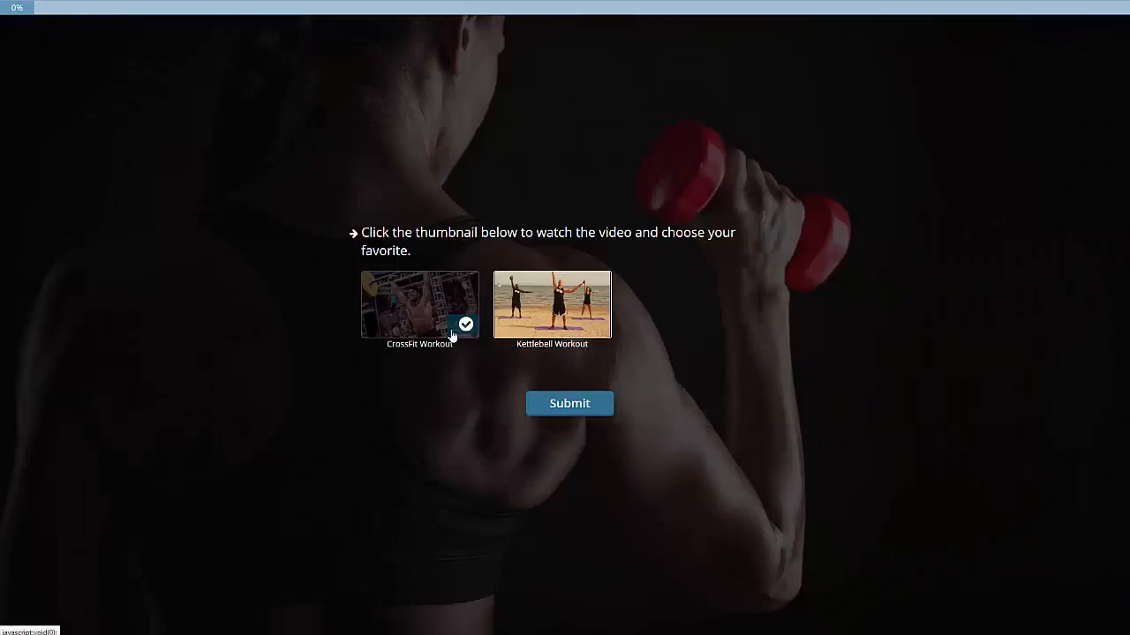
Choose Kettlebell Workout as the favorite video and submit the survey page
{"action": "left_click", "coordinate": [561, 314]}
{"action": "left_click", "coordinate": [758, 217]}
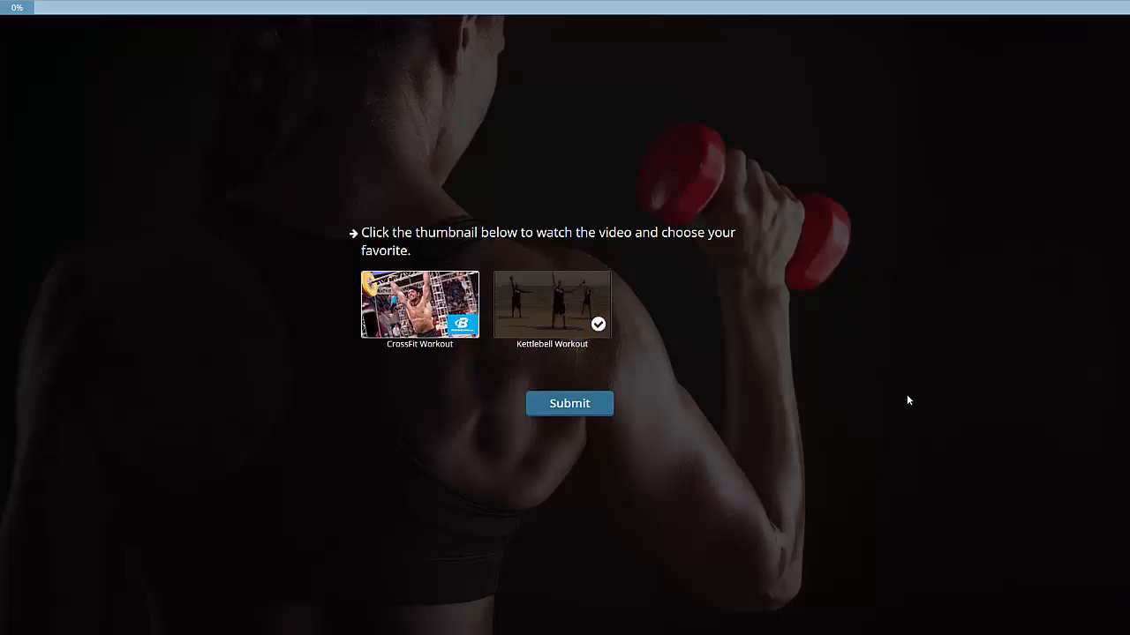
{"action": "left_click", "coordinate": [550, 407]}
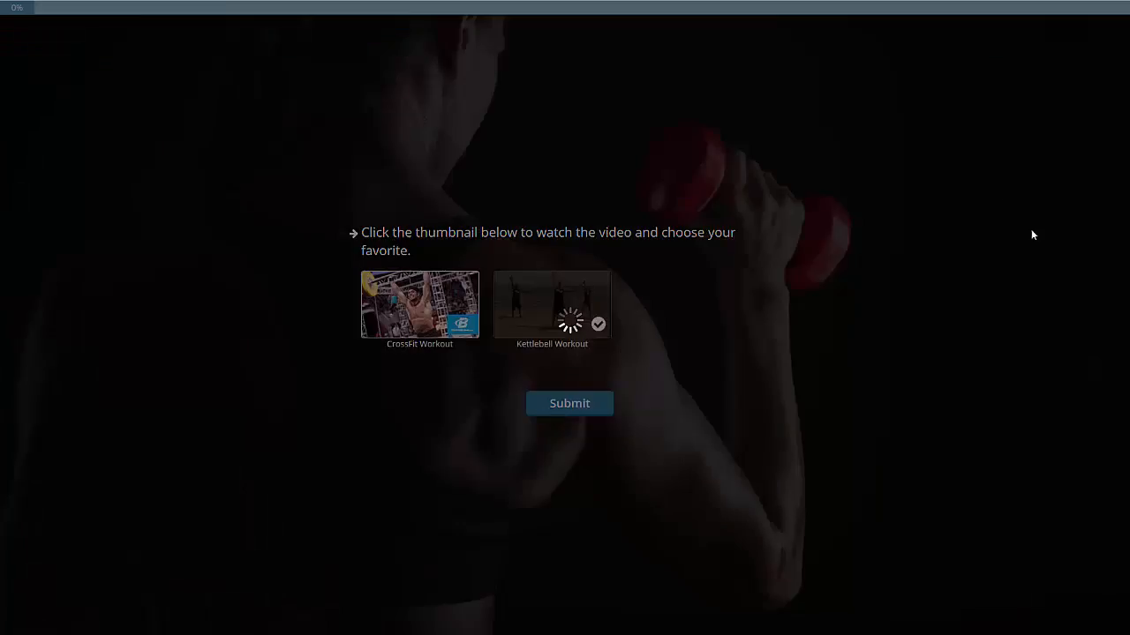